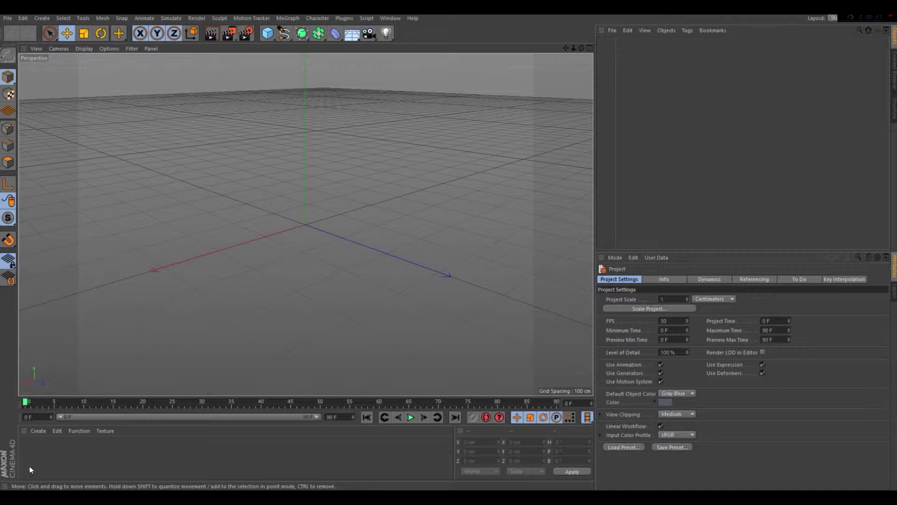
- Add a cube to the scene and delete the surplus duplicate so only one cube is left
double_click(267, 32)
right_click(619, 44)
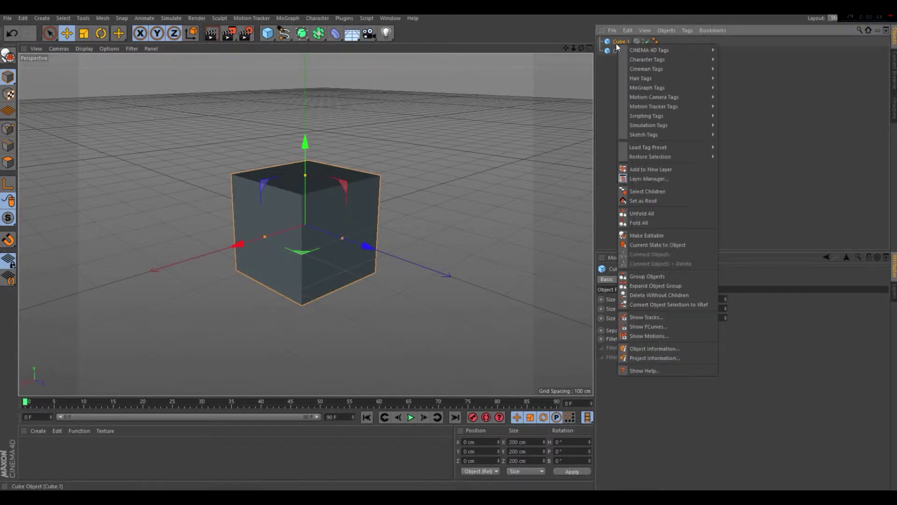
click(554, 154)
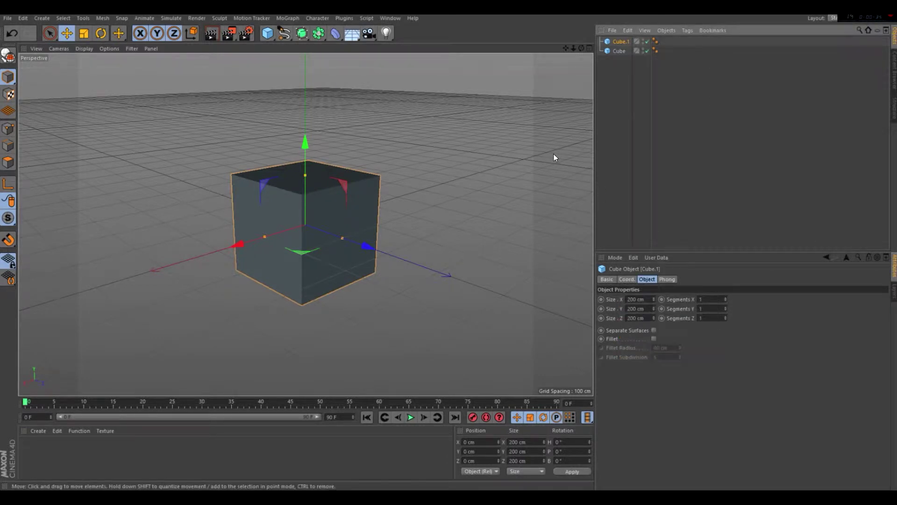
key(Delete)
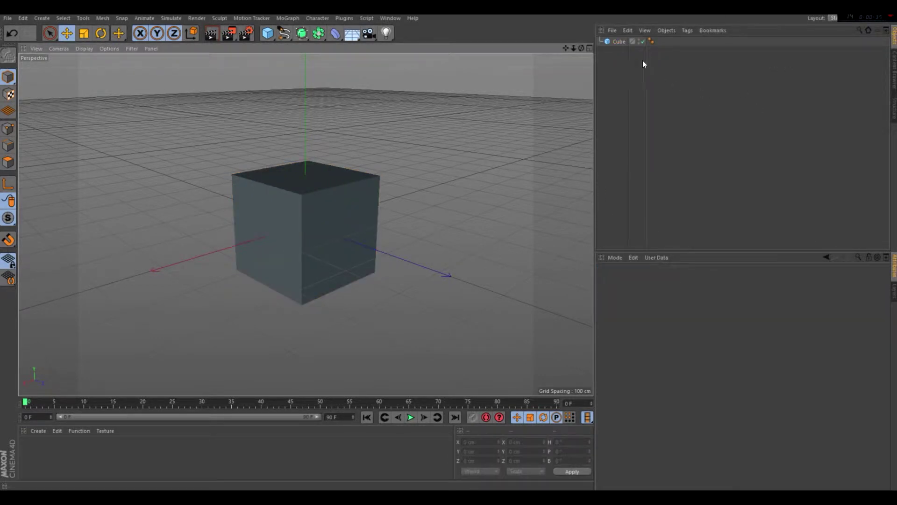
- Set the cube's X size to 6.25 cm
click(620, 41)
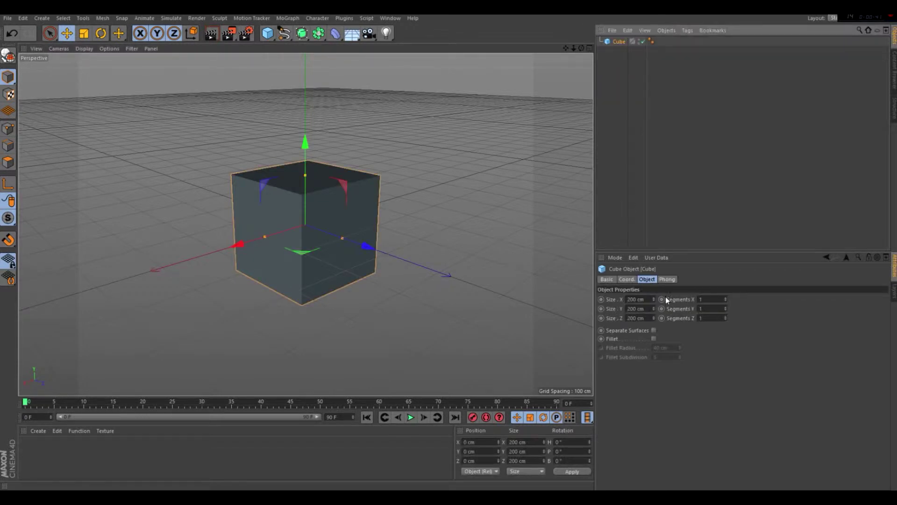
double_click(634, 299)
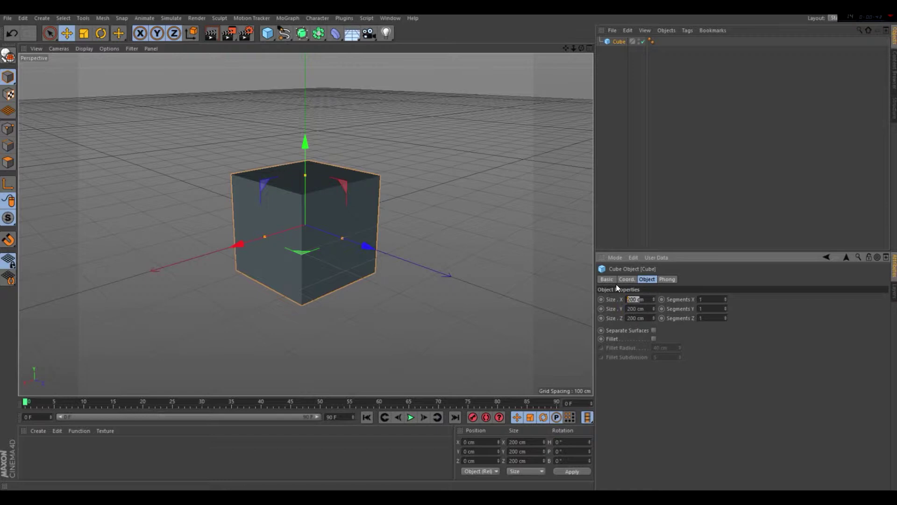
key(BackSpace)
text(8.29)
key(Return)
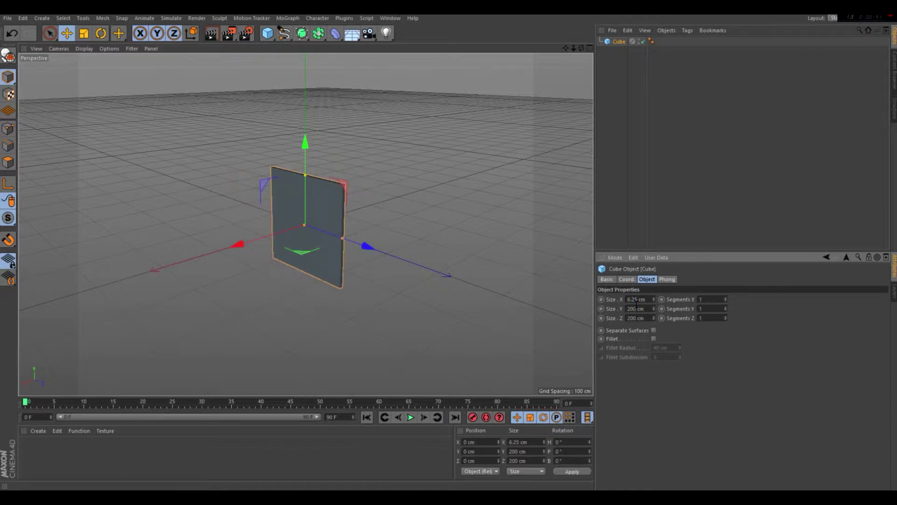
- Set the cube's Y size to five times its width, entered as 6.25*5 (31.25 cm)
key(BackSpace)
key(BackSpace)
key(BackSpace)
text(6.)
text(25)
text(*5)
key(Return)
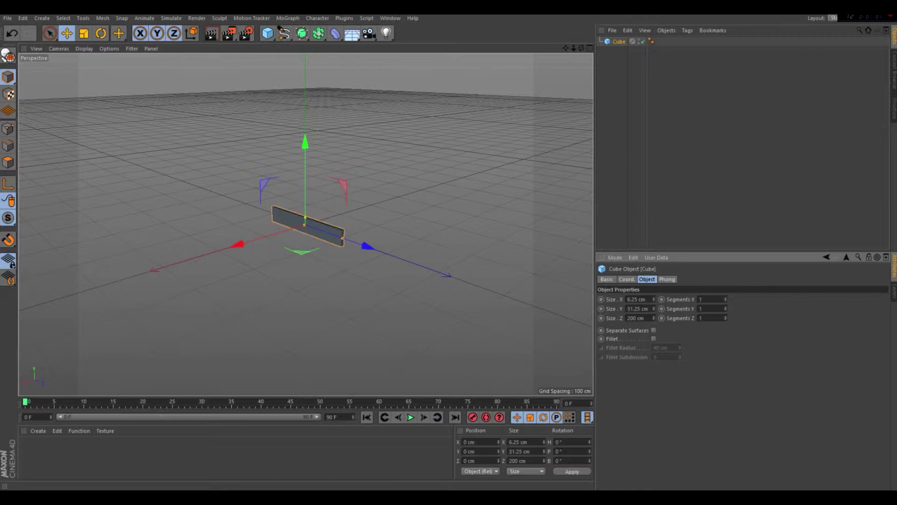
- Set the cube's Z size to 6.25 cm to give the column a square base
key(BackSpace)
key(BackSpace)
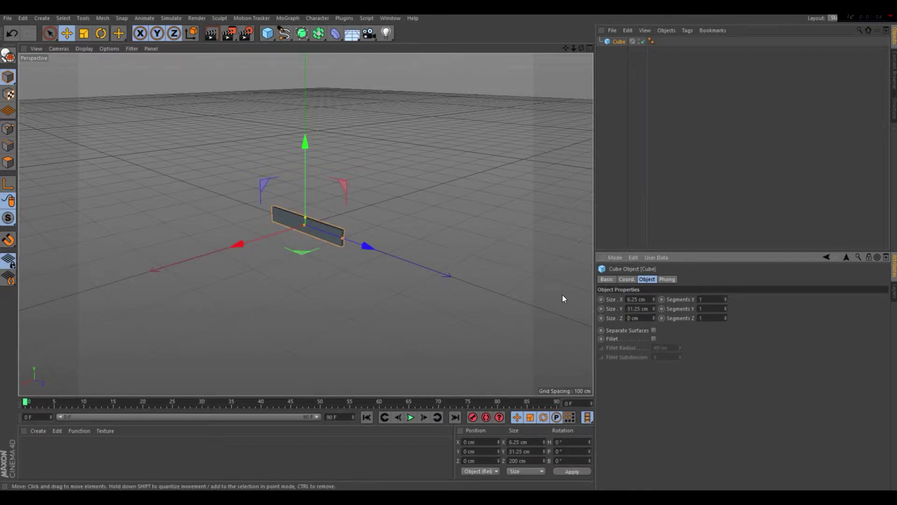
key(Delete)
text(6.25)
key(Return)
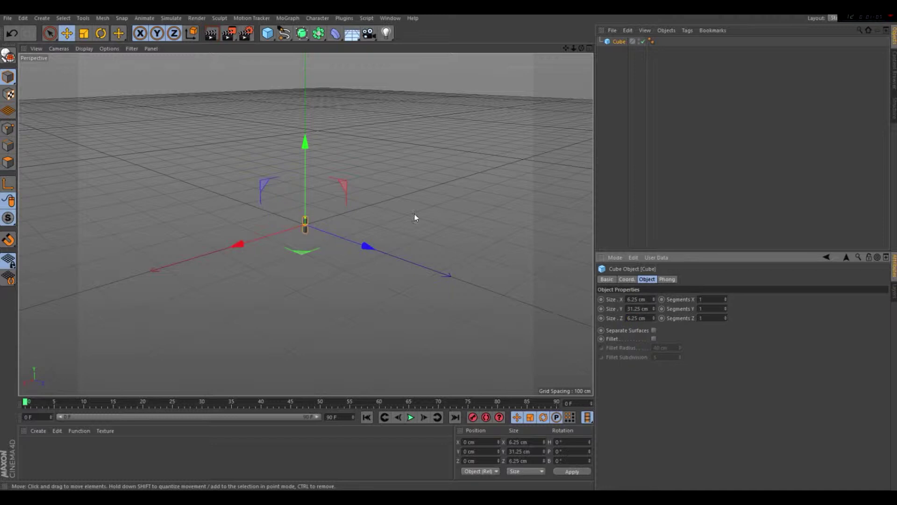
- Divide the cube into 5 segments along Y and set the viewport display to Gouraud Shading (Lines)
scroll(298, 246, up, 10)
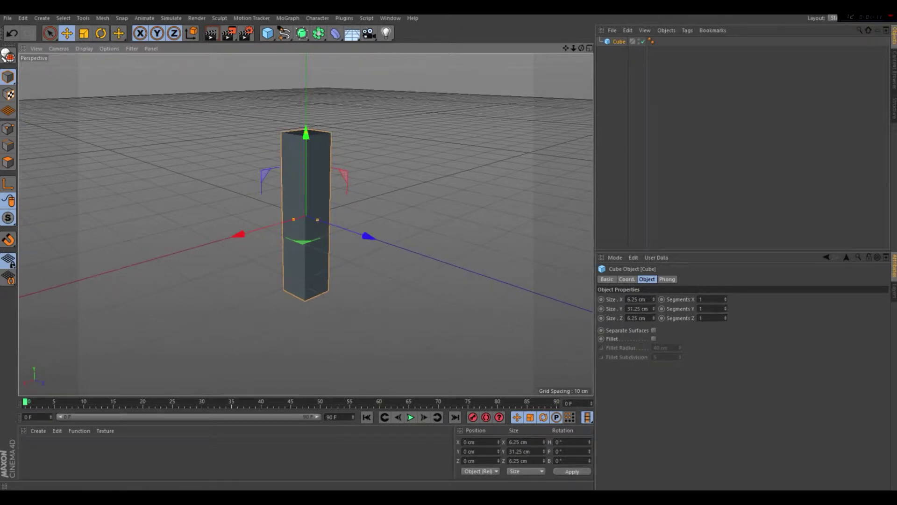
click(726, 307)
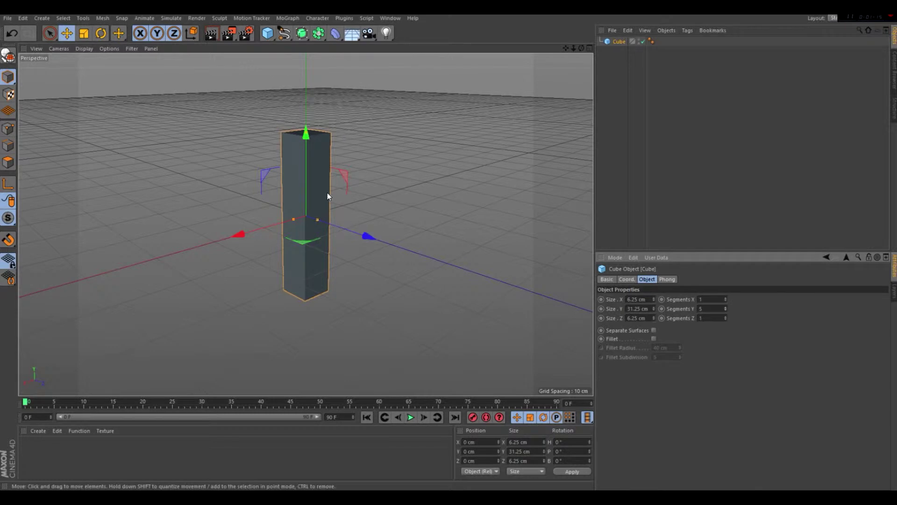
scroll(327, 193, up, 2)
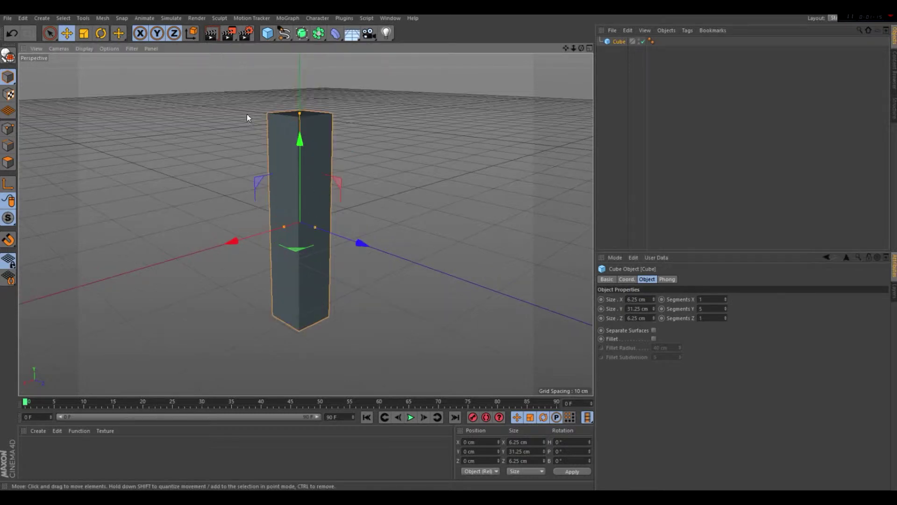
click(77, 48)
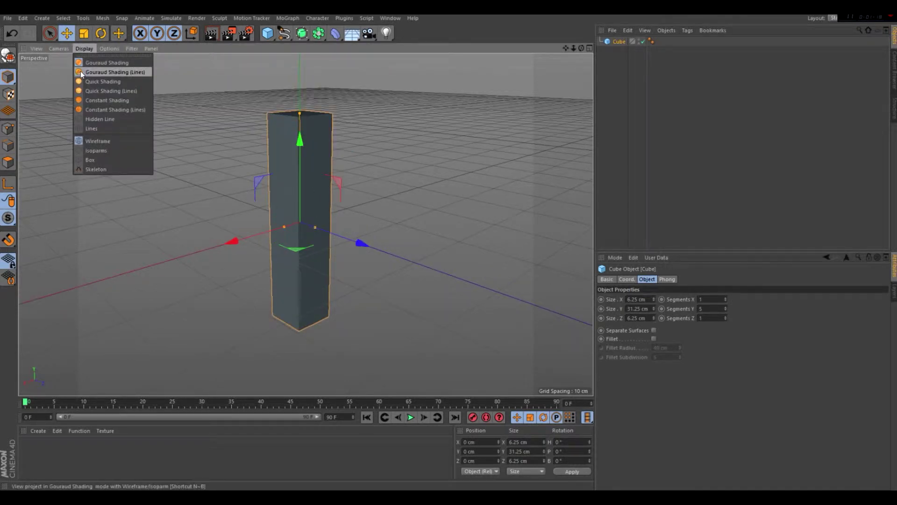
click(96, 70)
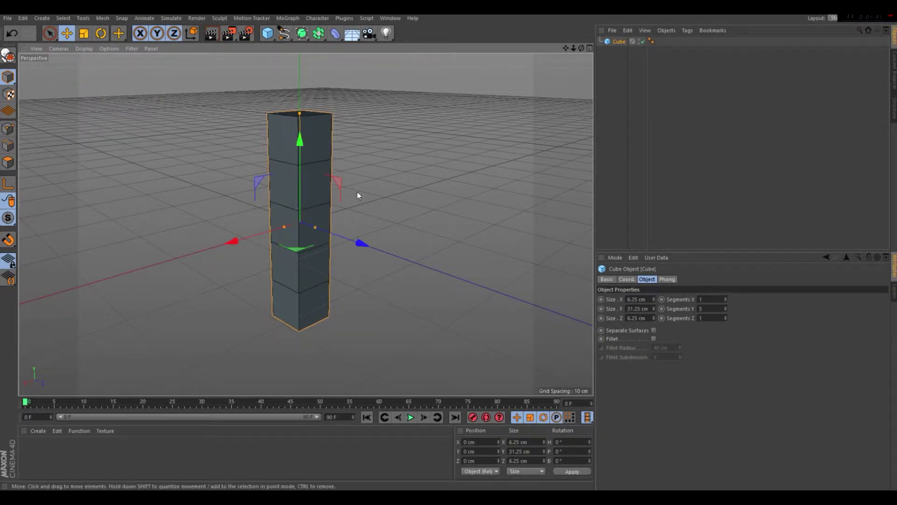
scroll(357, 191, up, 1)
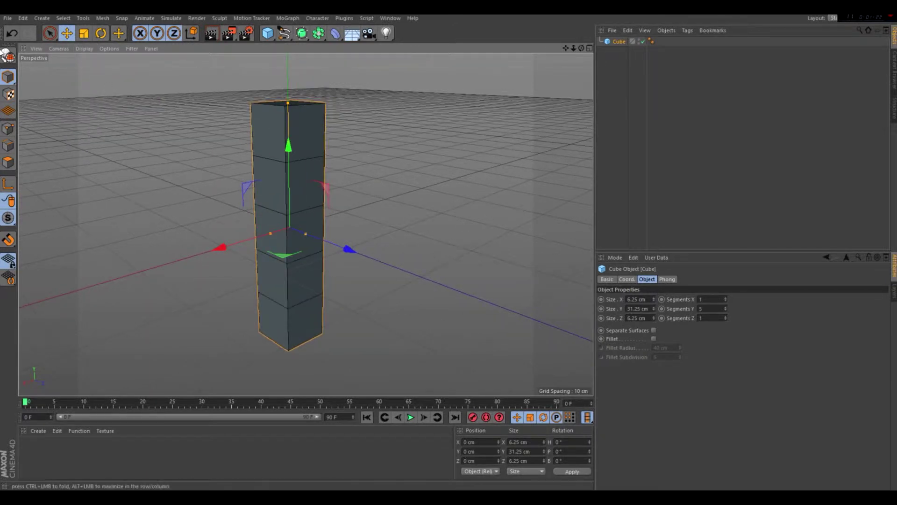
- Convert the cube into an editable polygon object and rename it Finger
click(6, 54)
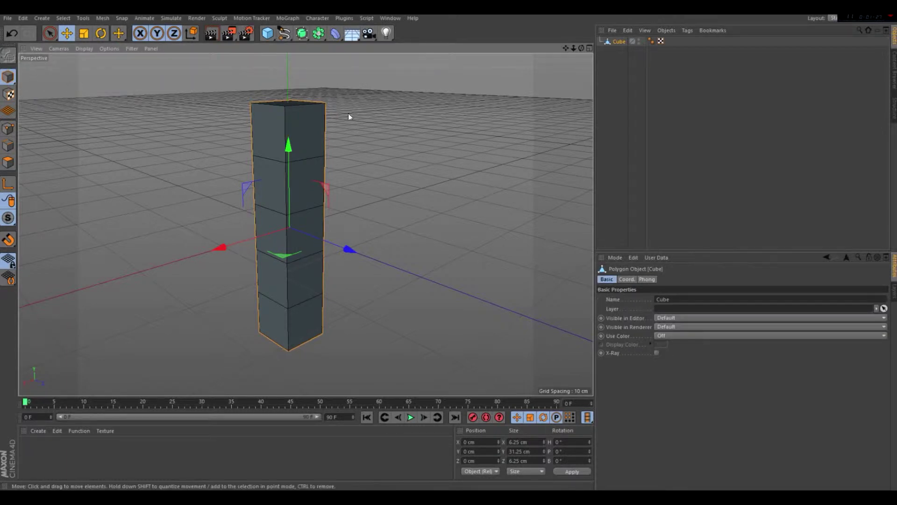
double_click(662, 299)
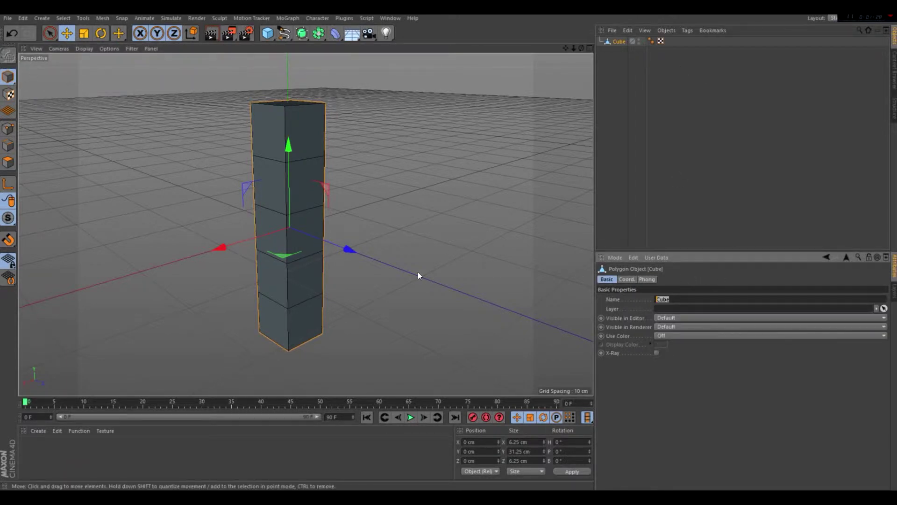
key(BackSpace)
text(Finger)
key(Return)
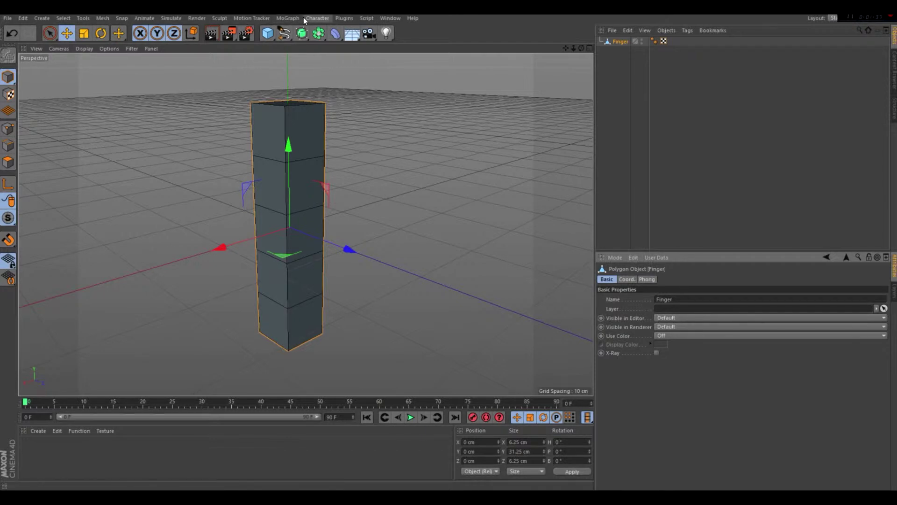
- Add a joint object at the centre of the Finger mesh, undoing the trial move along its Y axis
click(316, 17)
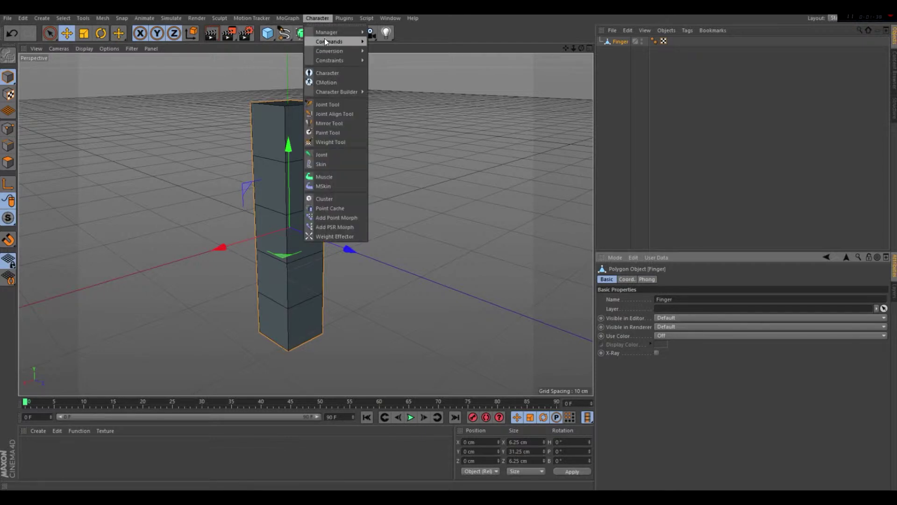
click(327, 155)
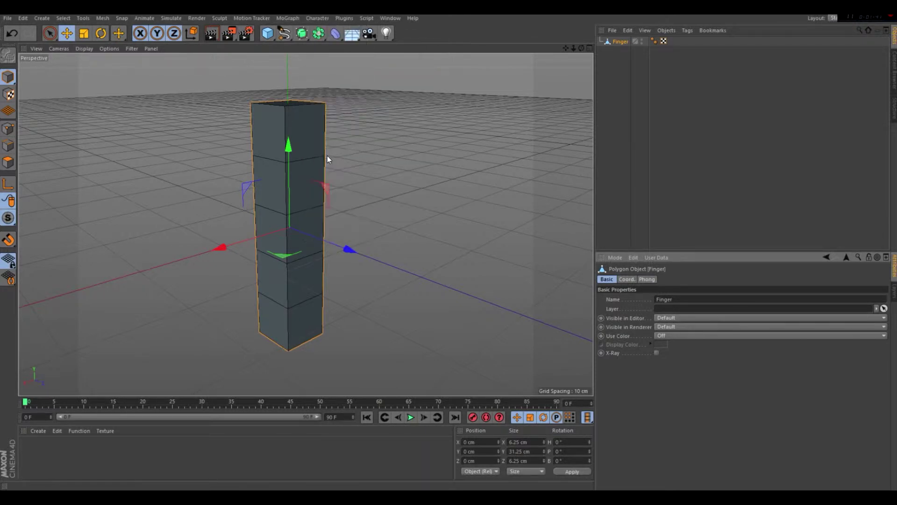
drag(581, 48, 576, 49)
alt+drag(305, 225, 246, 84)
drag(280, 155, 280, 41)
key(ctrl+z)
- Enable quantizing with a 6.25 cm movement step and raise the joint to Y 12.5 cm in the finger's top segment
click(615, 258)
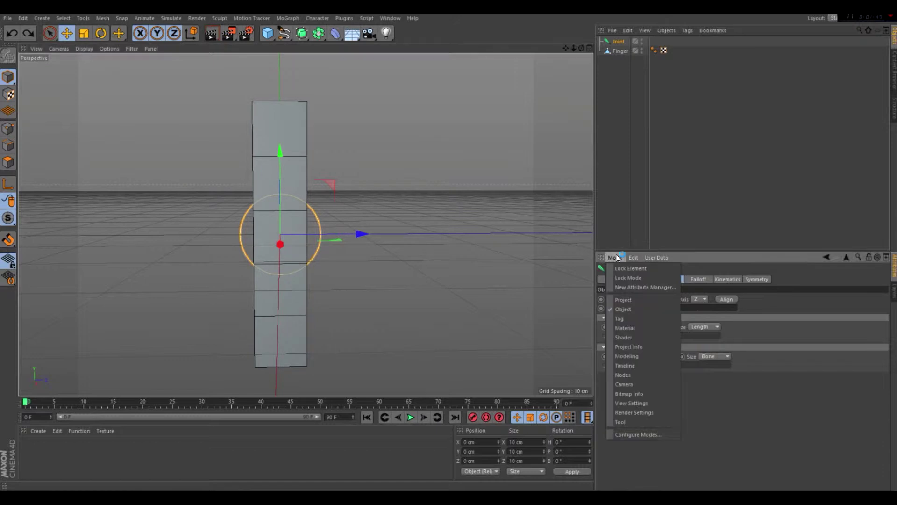
click(630, 357)
click(658, 279)
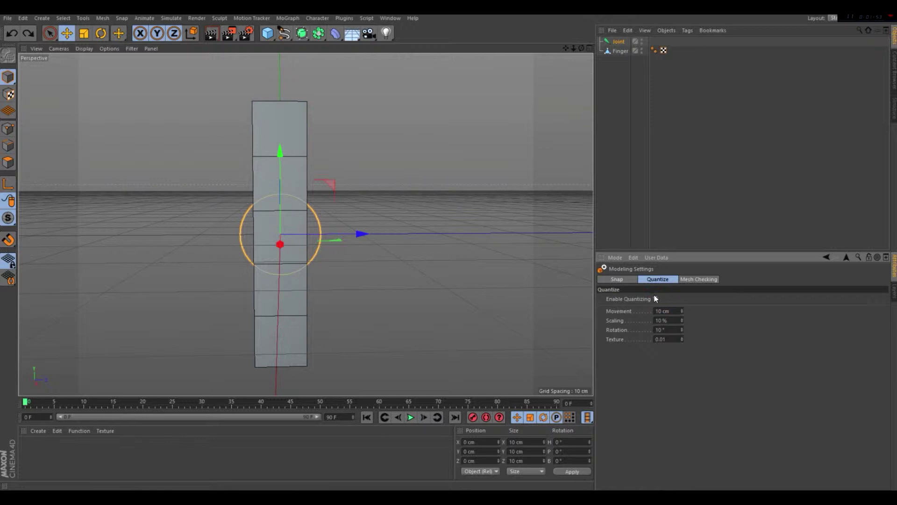
click(660, 311)
key(BackSpace)
key(Delete)
text(6.25)
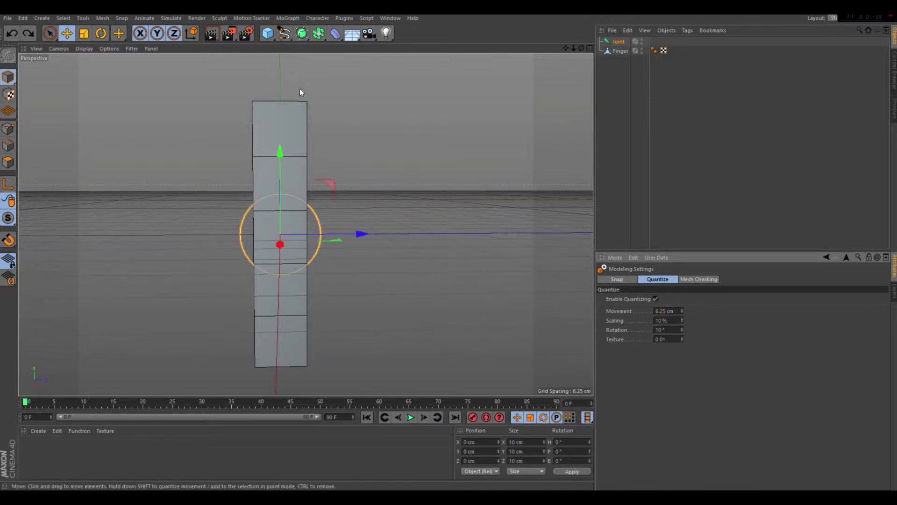
drag(283, 145, 288, 58)
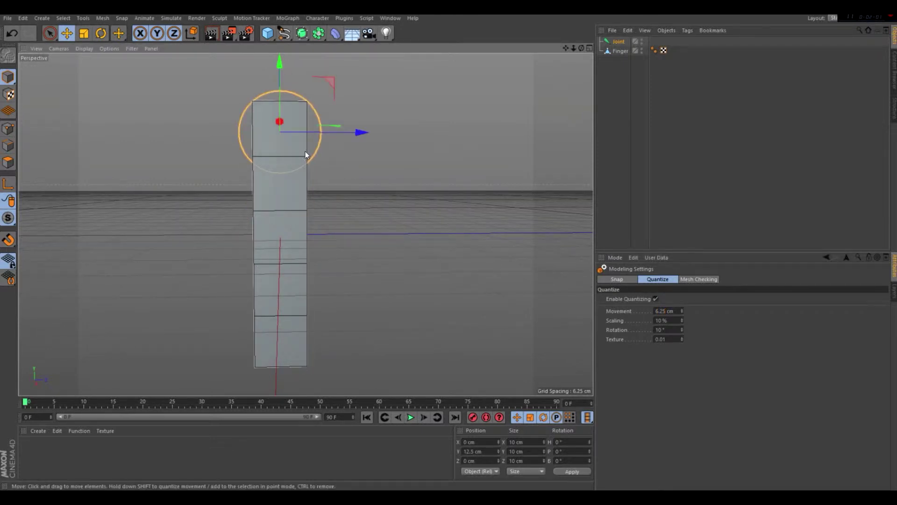
drag(563, 50, 305, 224)
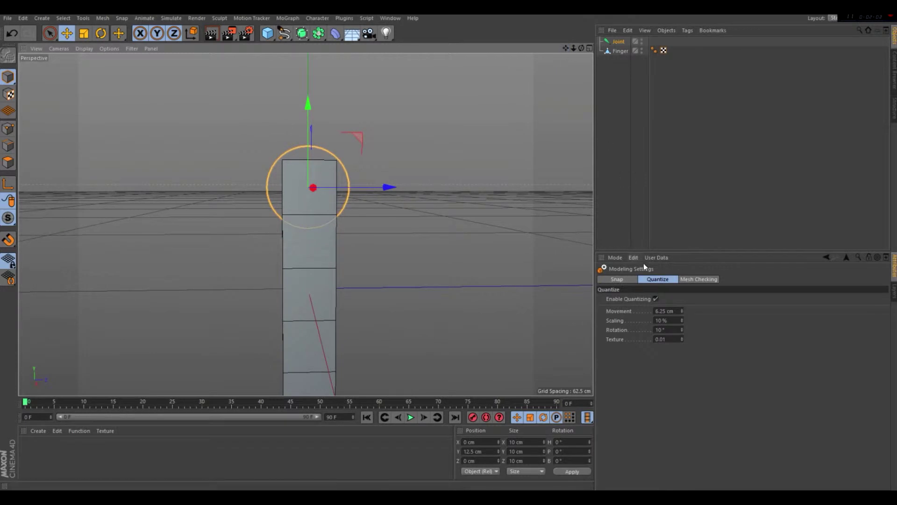
- Halve the quantized movement step by entering 6.25/2, giving 3.125 cm
click(660, 311)
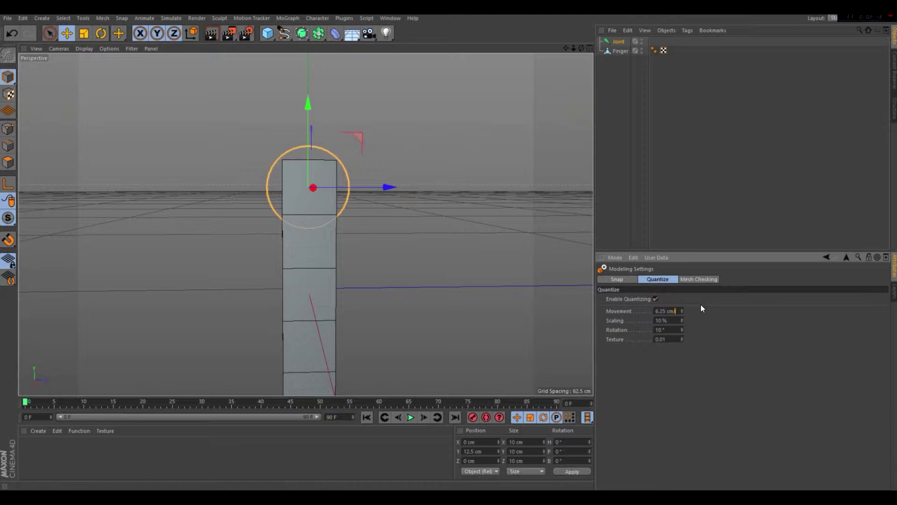
text(/2)
key(Return)
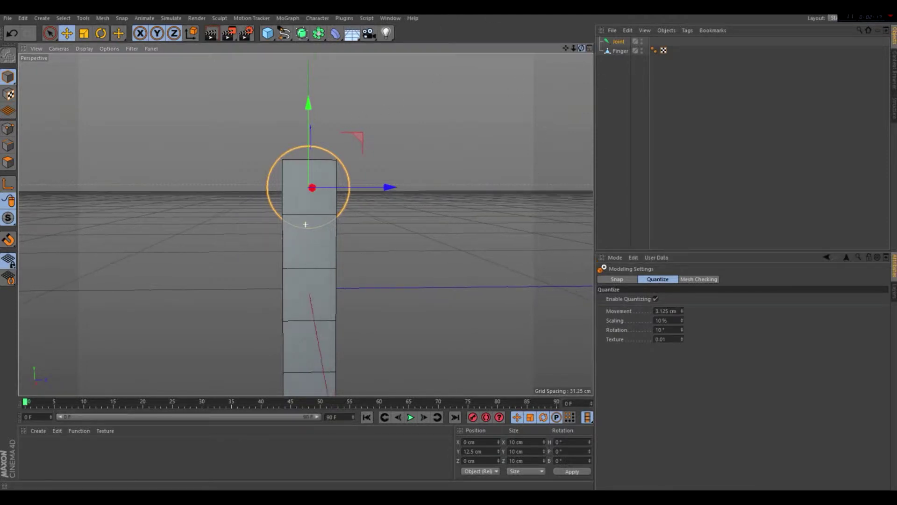
- Copy the joint down the finger three times, placing the copies at Y 6.25 cm, -6.25 cm and -12.5 cm
alt+drag(306, 224, 304, 223)
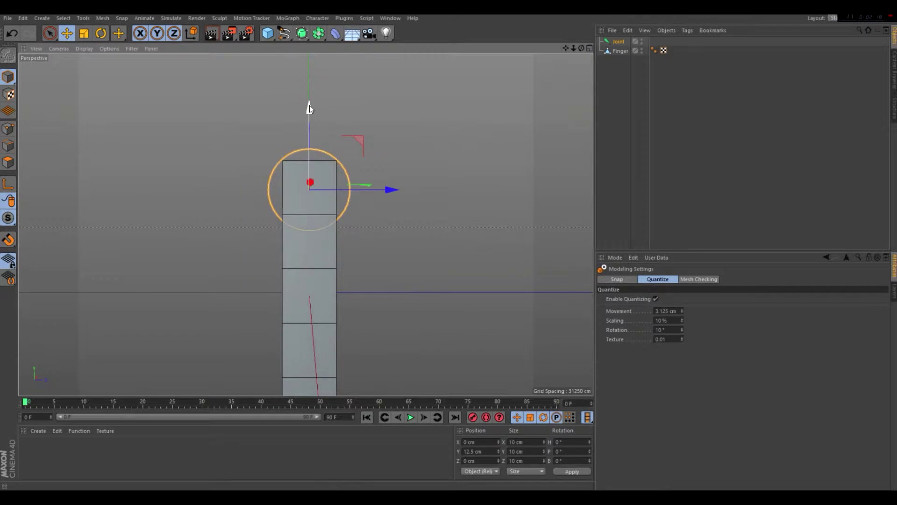
drag(309, 105, 314, 155)
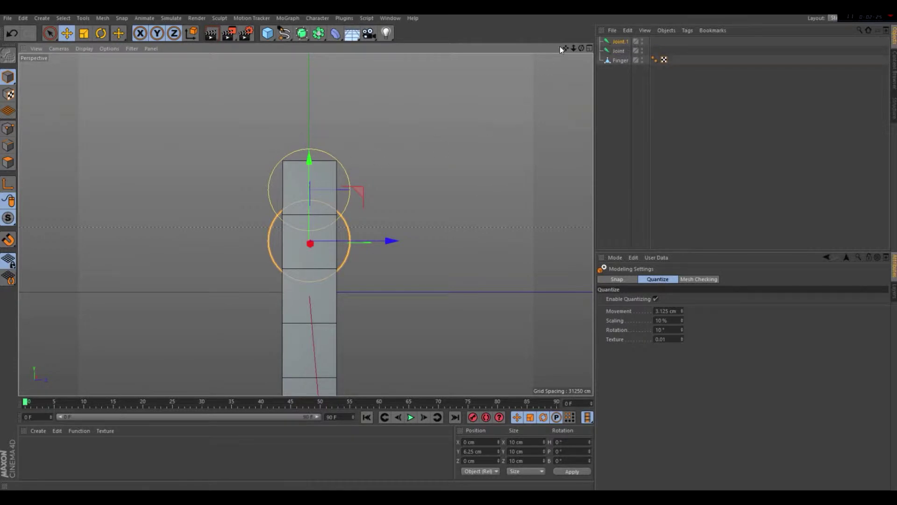
mouse_move(565, 48)
mouse_down()
mouse_move(570, 0)
mouse_move(557, 35)
mouse_up()
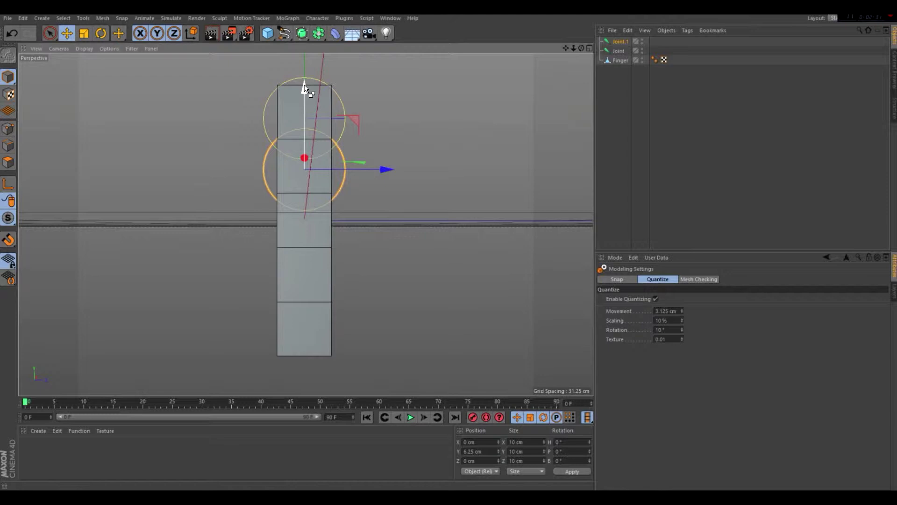
drag(304, 97, 321, 188)
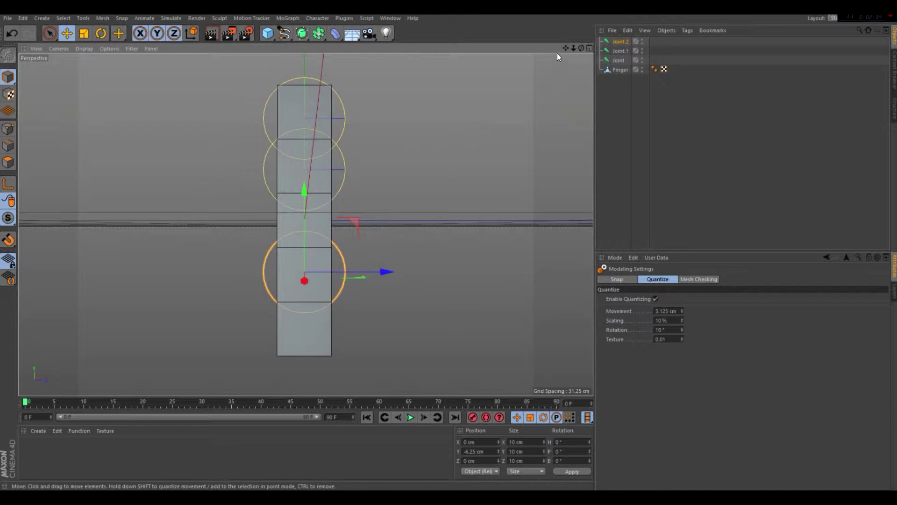
drag(566, 48, 571, 19)
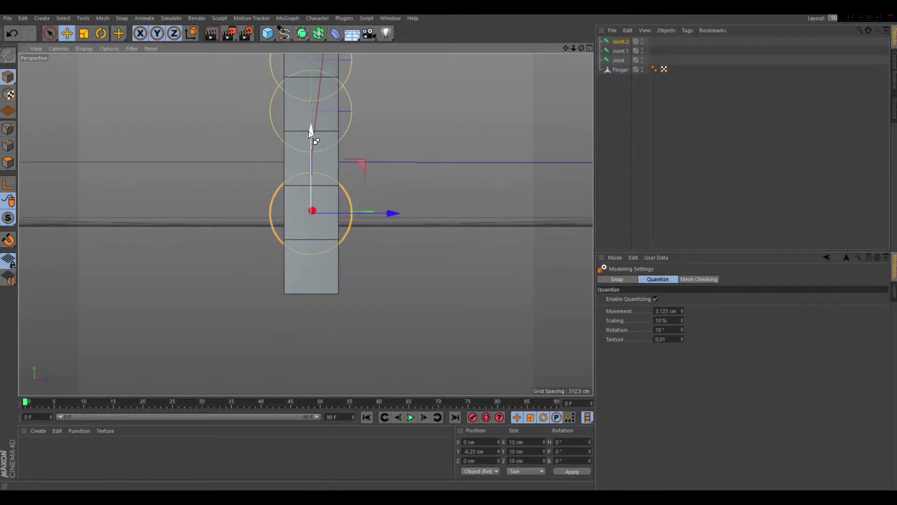
drag(308, 130, 315, 183)
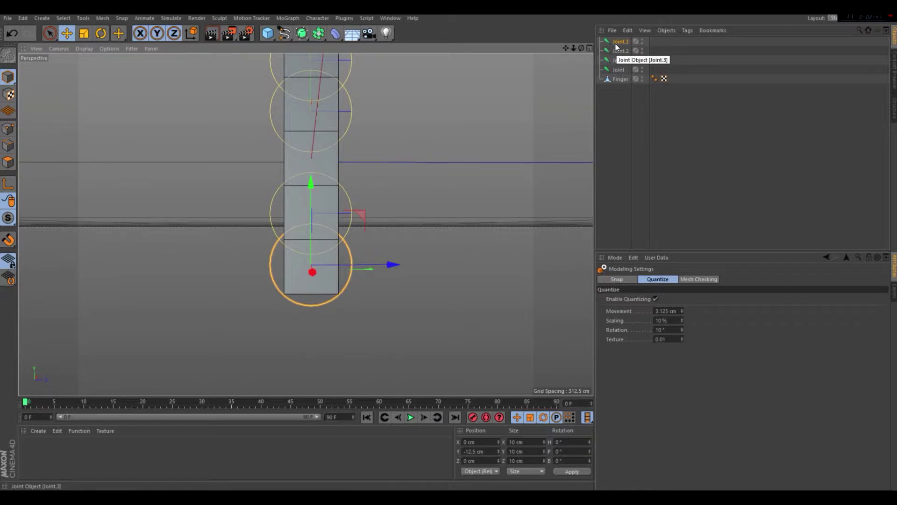
- Nest the four joints into one chain from Joint down to Joint.3 and bind them to the Finger mesh
drag(616, 43, 620, 70)
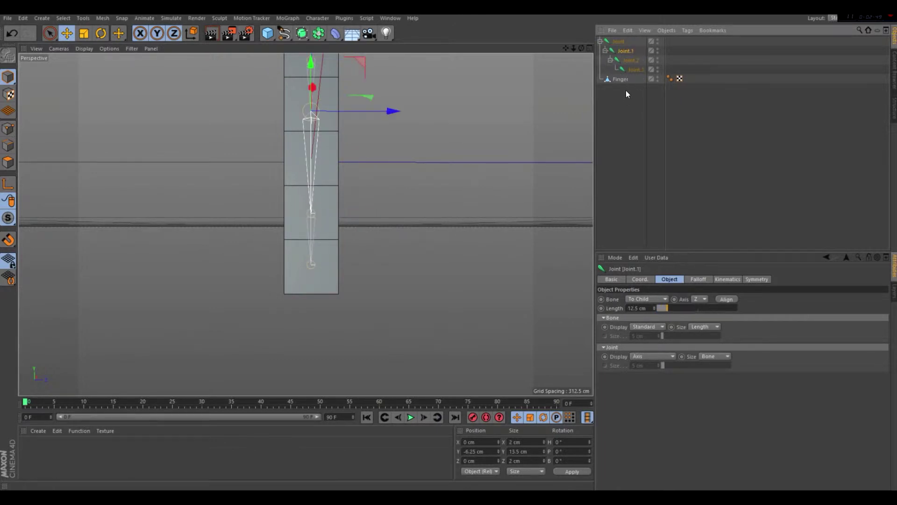
drag(631, 101, 608, 37)
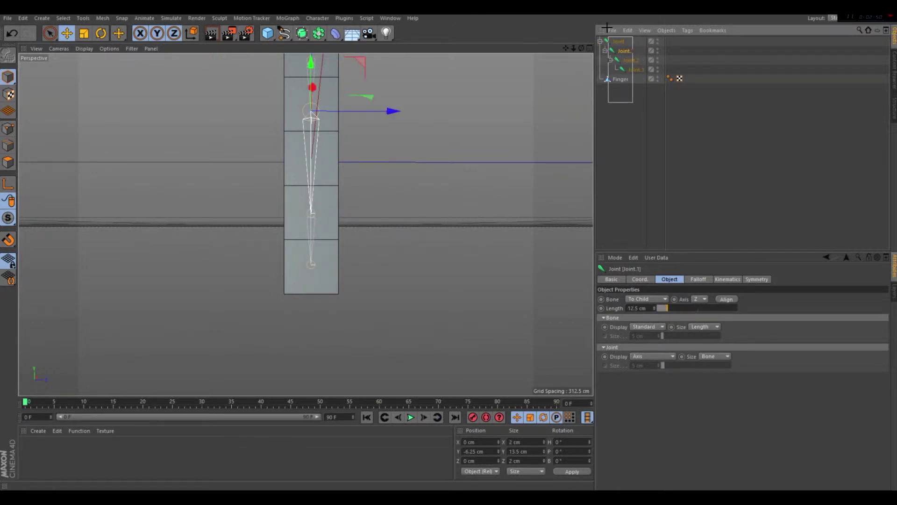
click(314, 18)
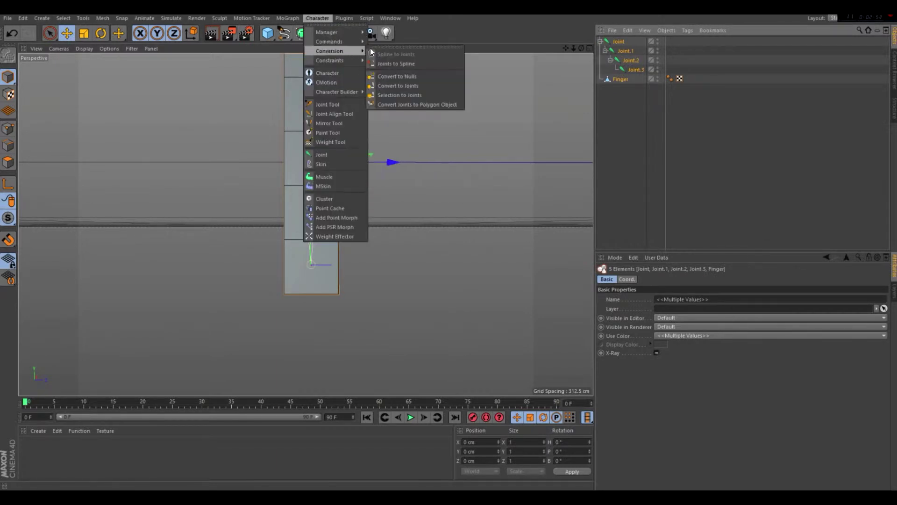
mouse_move(354, 41)
click(399, 54)
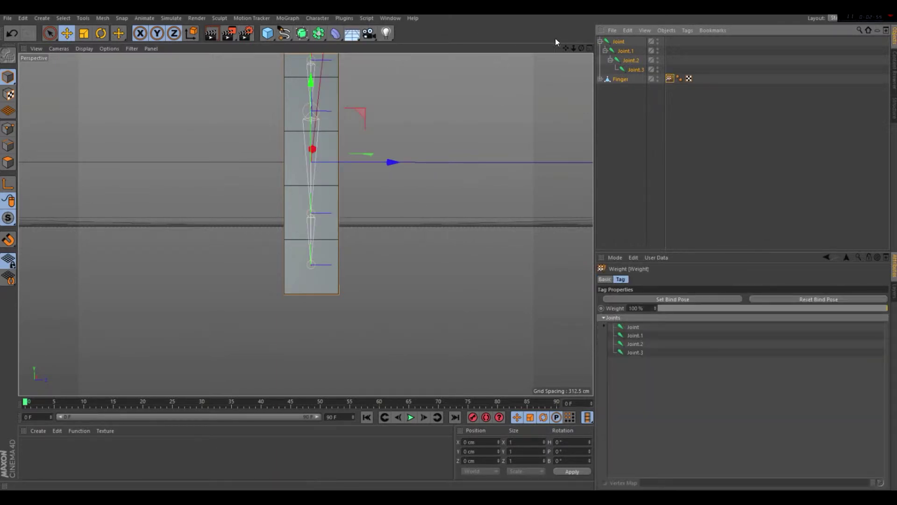
- Try rotating Joint.1 to test how the bound Finger mesh bends
key(h)
click(101, 34)
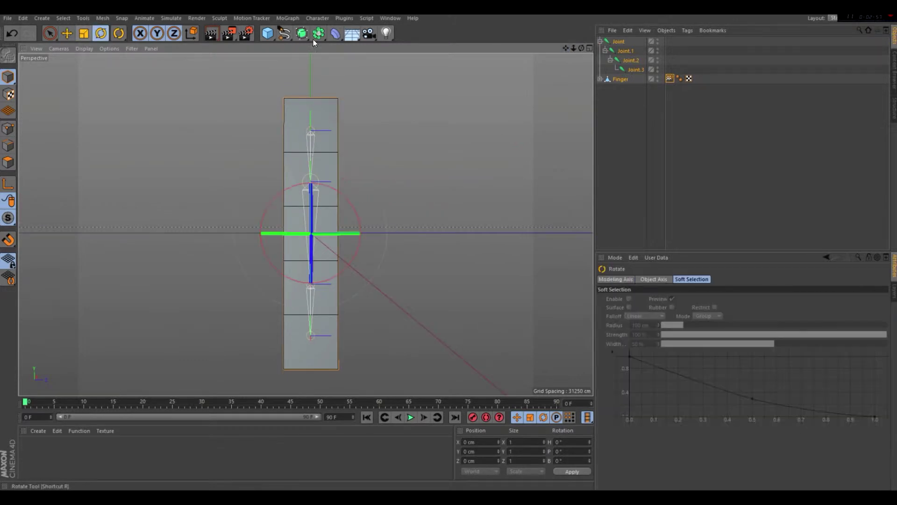
click(617, 52)
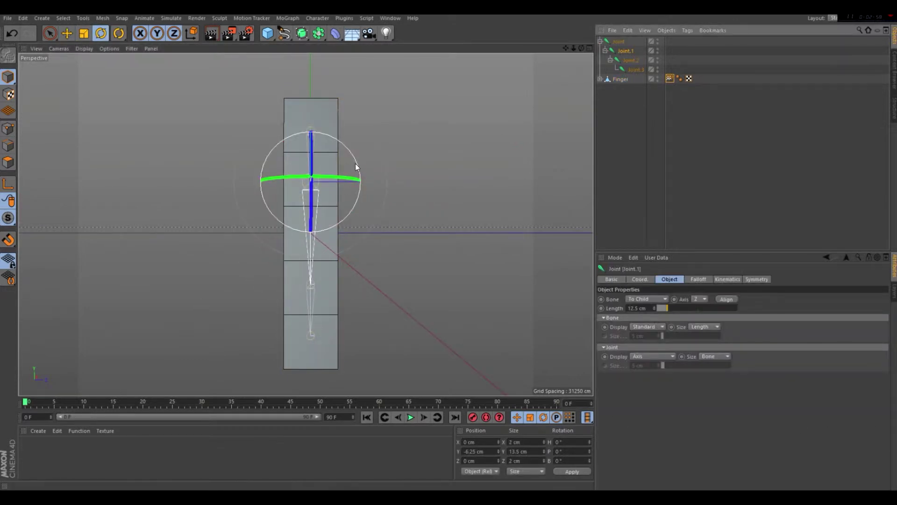
drag(354, 156, 374, 157)
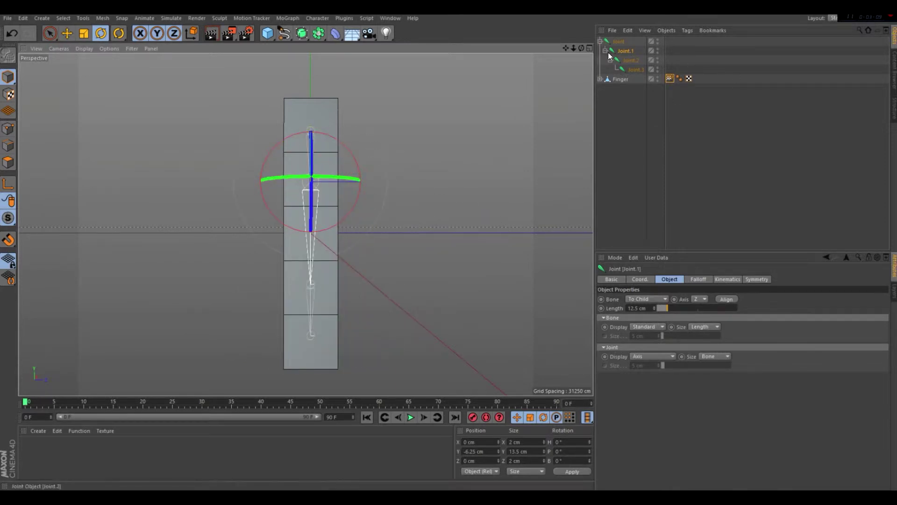
- Add a point morph to the Finger mesh and rename its pose Bend Pose
click(626, 81)
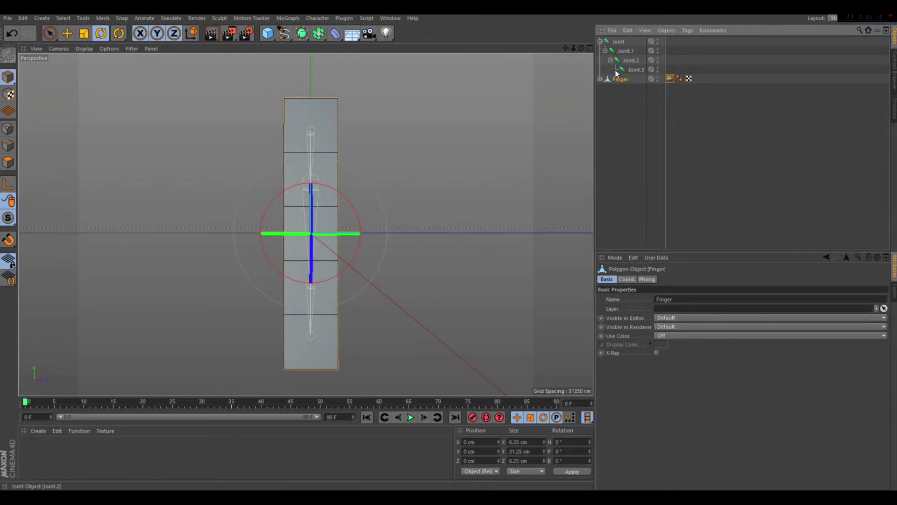
click(310, 19)
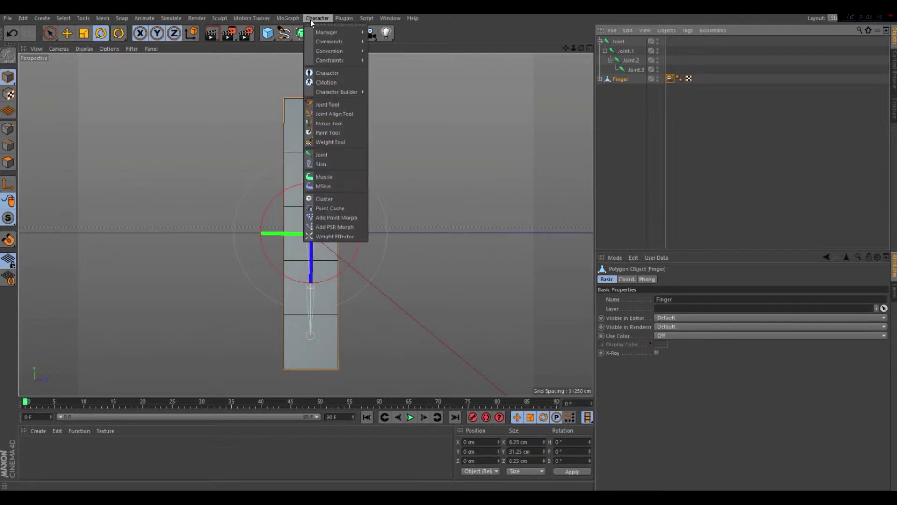
click(333, 221)
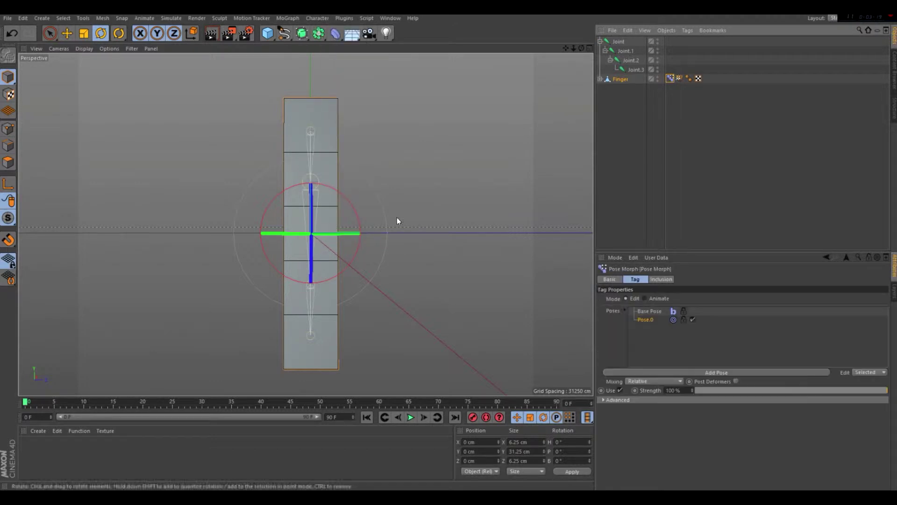
double_click(652, 319)
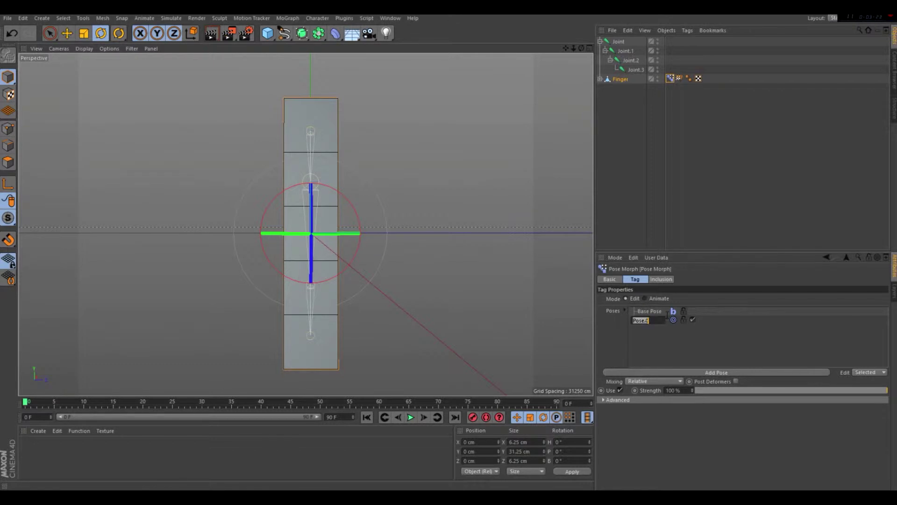
key(BackSpace)
text(Bend Pos)
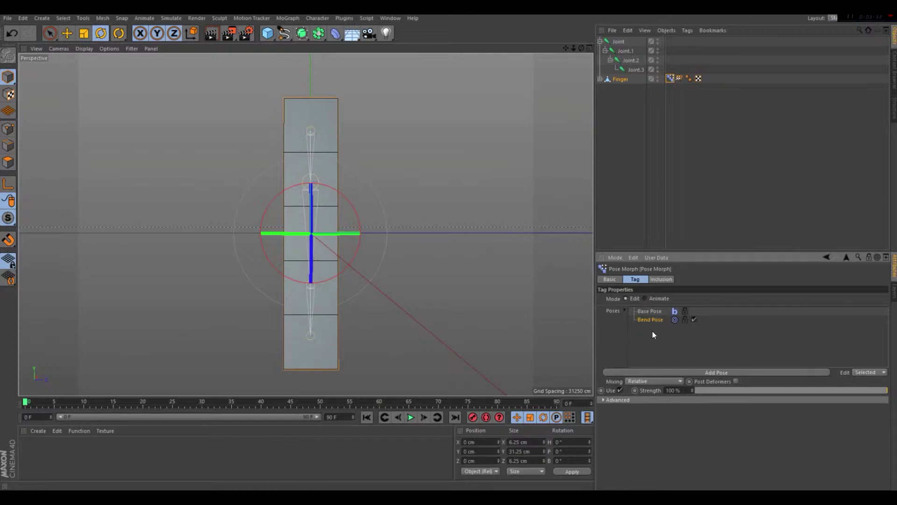
- For the Bend Pose, move the inner-side edge just below Finger's top segment down to Y 3.125 cm
scroll(164, 130, up, 1)
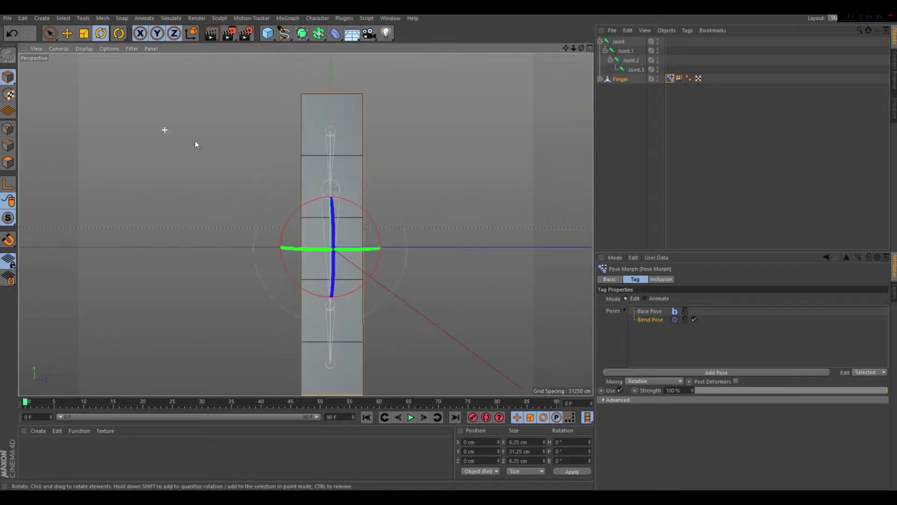
click(8, 145)
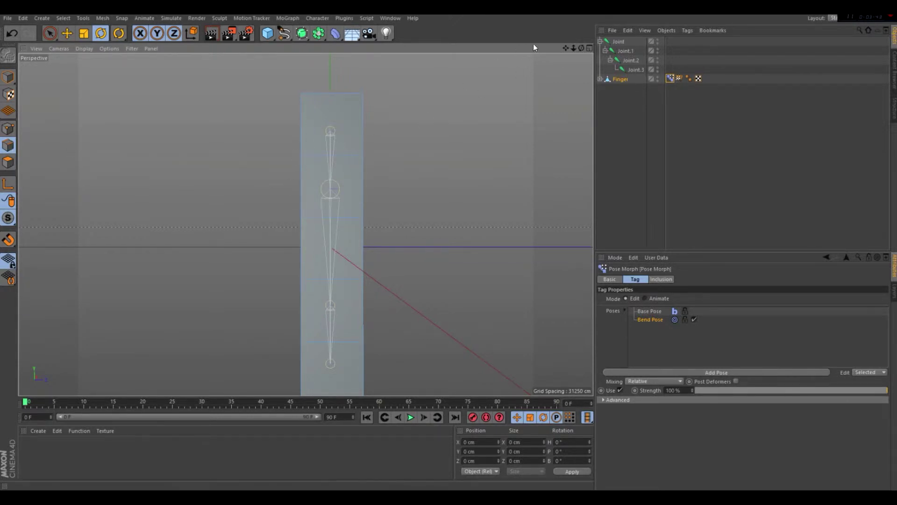
drag(582, 49, 633, 55)
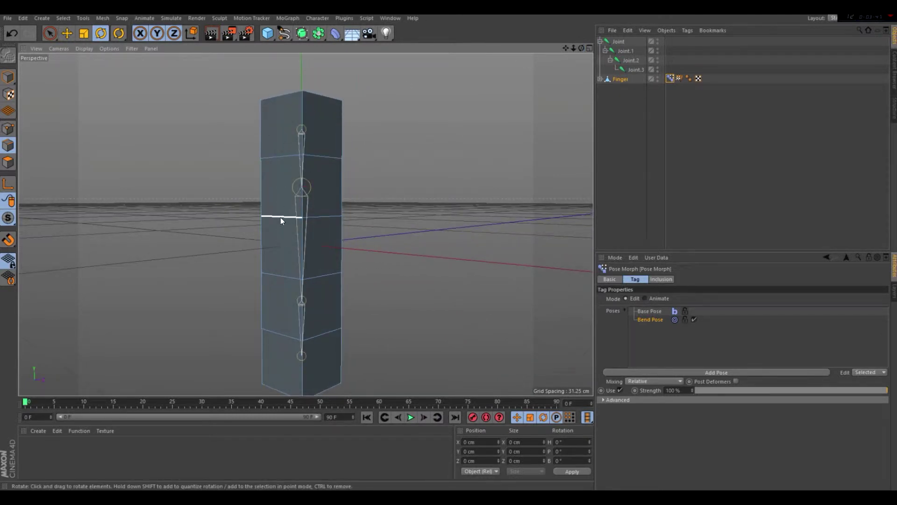
click(271, 156)
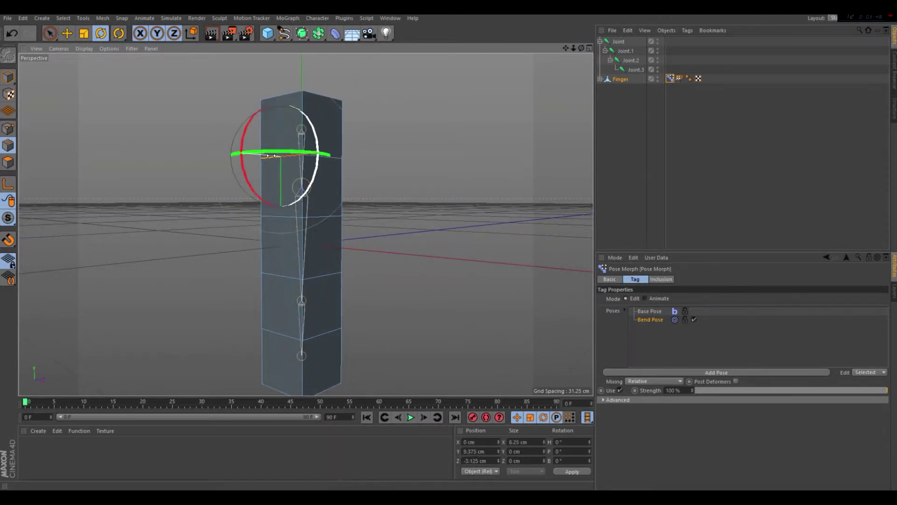
click(66, 33)
drag(280, 236, 290, 279)
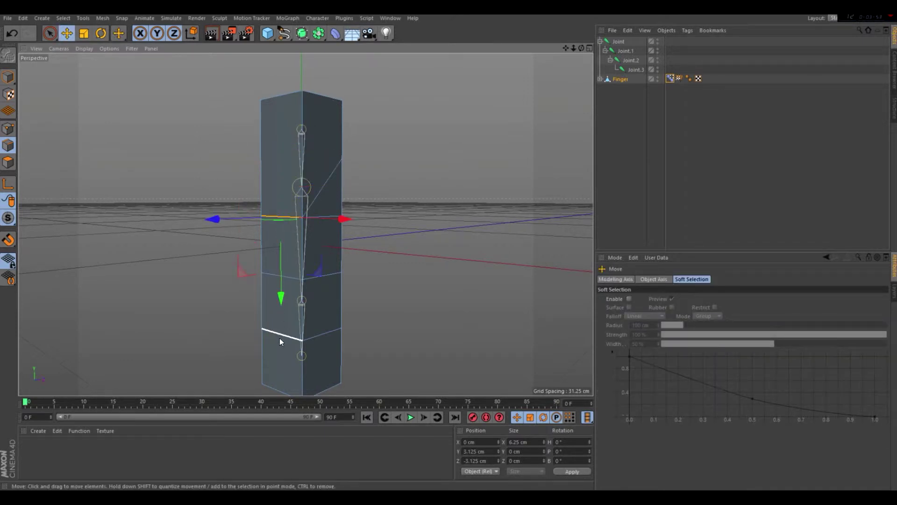
- Lower the inner-side edge at Y -3.125 cm to Y -9.375 cm for the Bend Pose
drag(581, 48, 547, 88)
drag(297, 280, 294, 280)
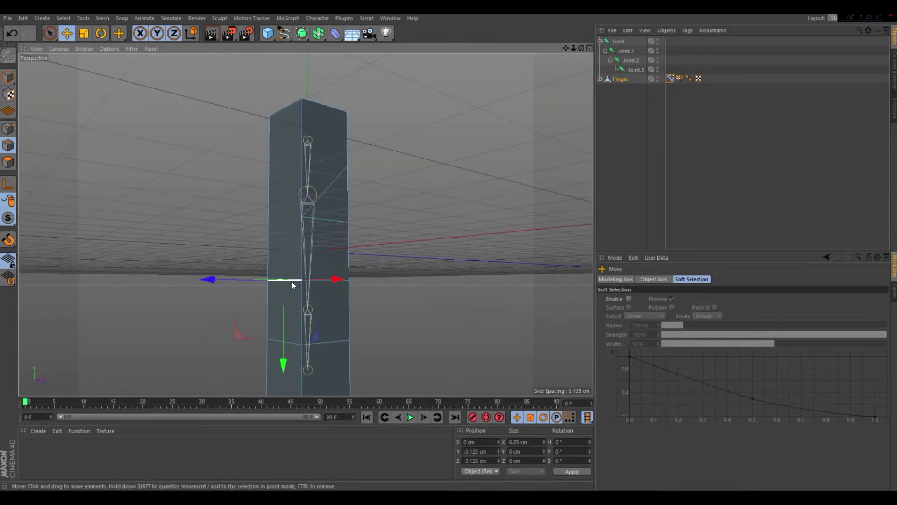
drag(277, 377, 279, 443)
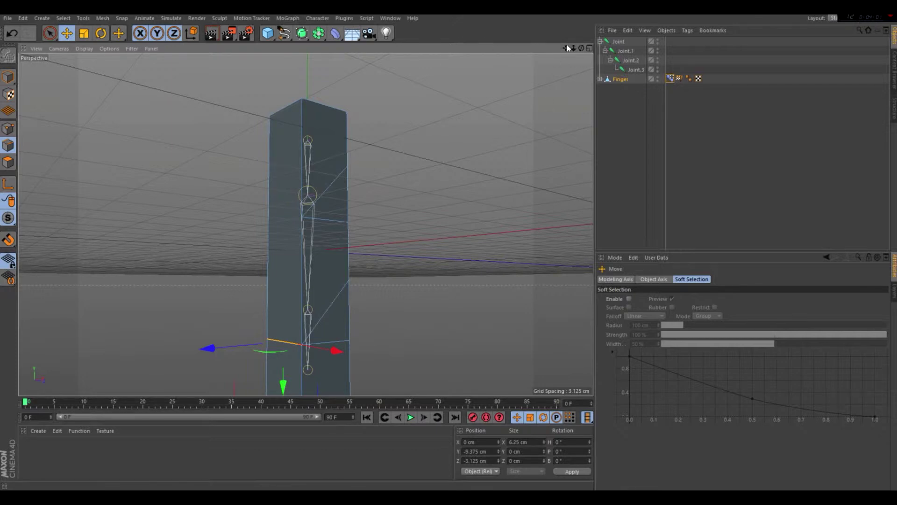
- Switch Finger's Pose Morph tag to Animate mode, keeping the pose strength at 100%
drag(581, 48, 644, 62)
click(670, 79)
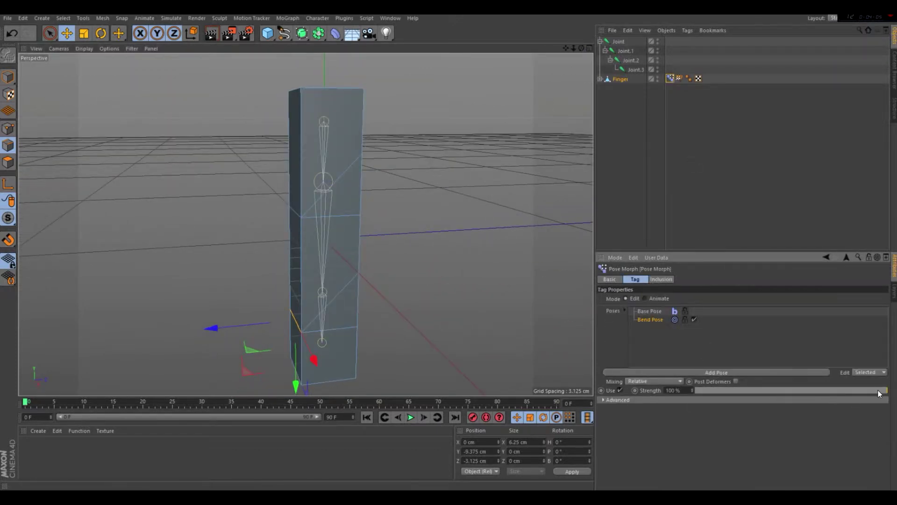
mouse_move(878, 390)
mouse_down()
mouse_move(721, 388)
mouse_move(851, 400)
mouse_move(682, 400)
mouse_move(819, 388)
mouse_move(749, 407)
mouse_move(862, 401)
mouse_move(643, 416)
mouse_move(888, 393)
mouse_up()
click(648, 298)
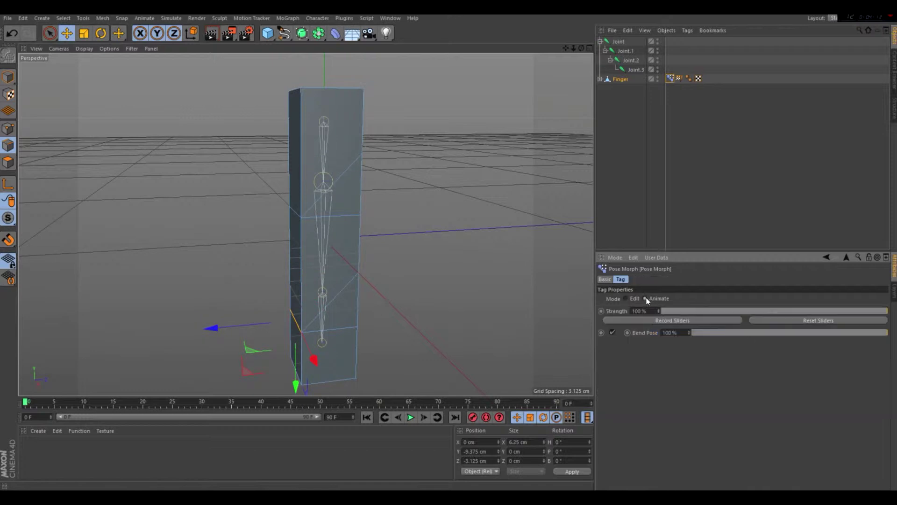
- Try bending the finger by rotating Joint.1 to a 90° pitch and then Joint.2, and undo the rotations
click(626, 50)
click(8, 77)
key(r)
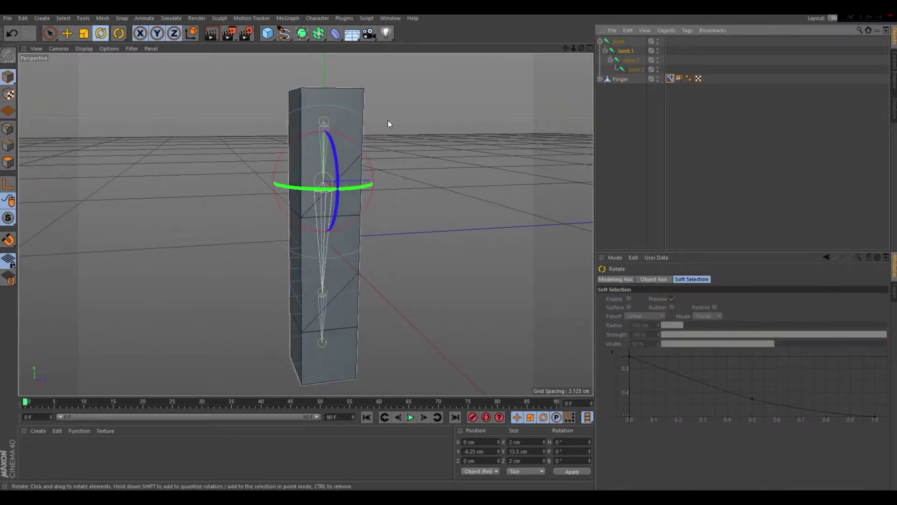
drag(357, 143, 267, 133)
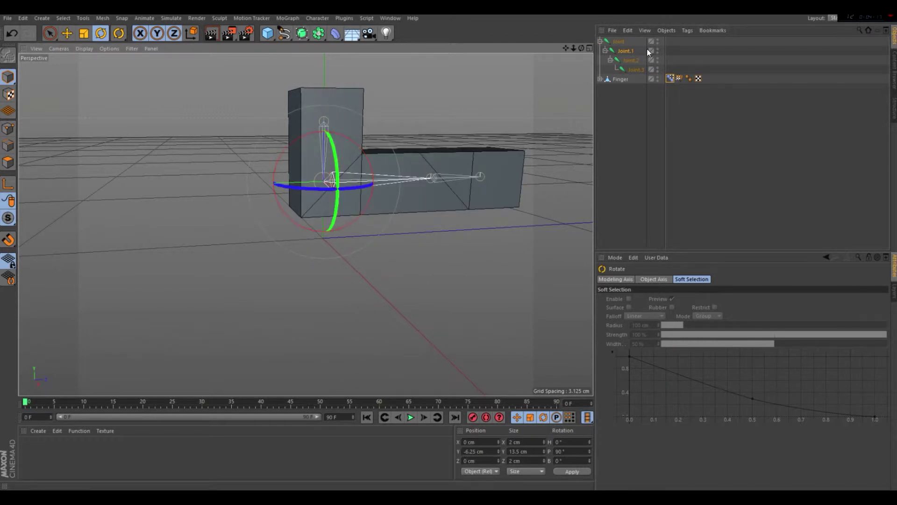
click(631, 61)
drag(384, 140, 379, 182)
key(ctrl+z)
key(ctrl+z)
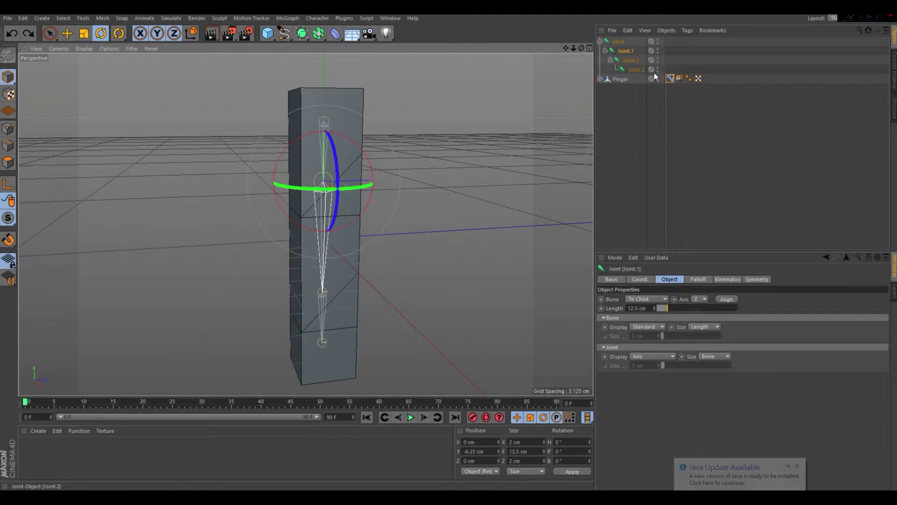
- Add an XPresso tag to the Finger object
click(626, 81)
right_click(626, 81)
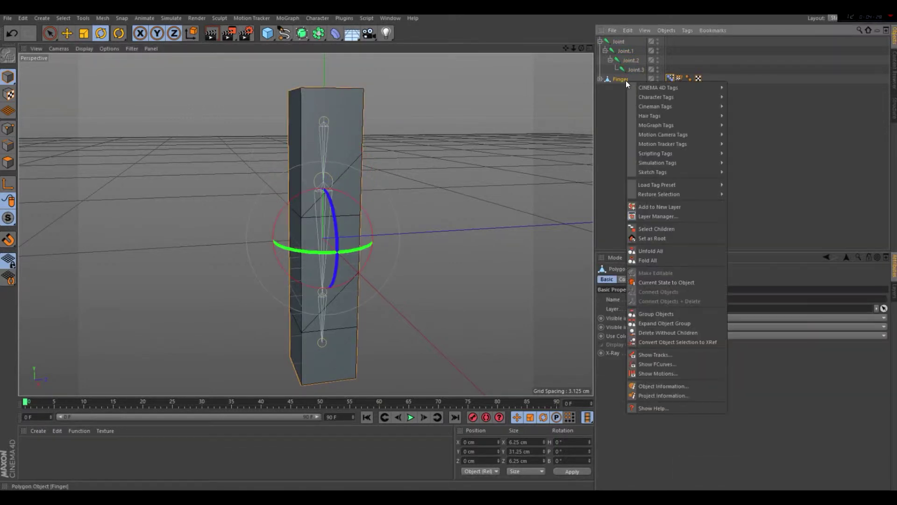
mouse_move(656, 88)
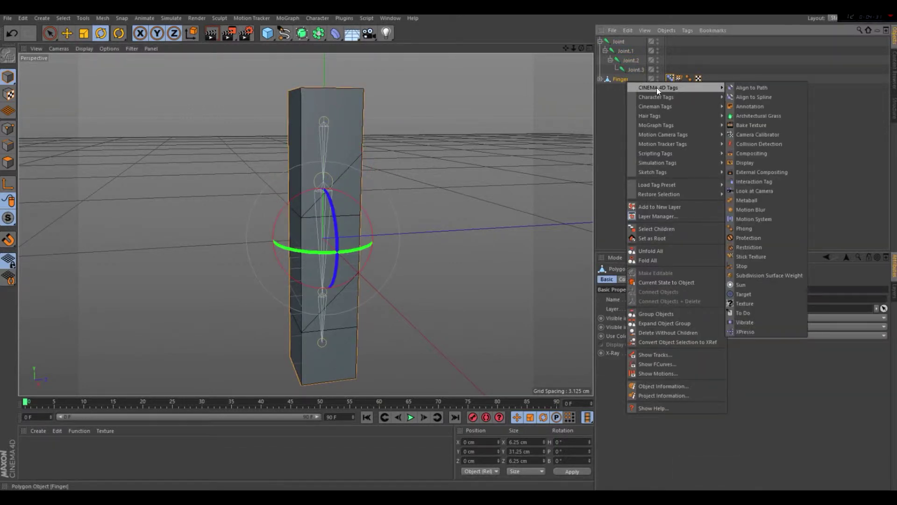
mouse_move(710, 96)
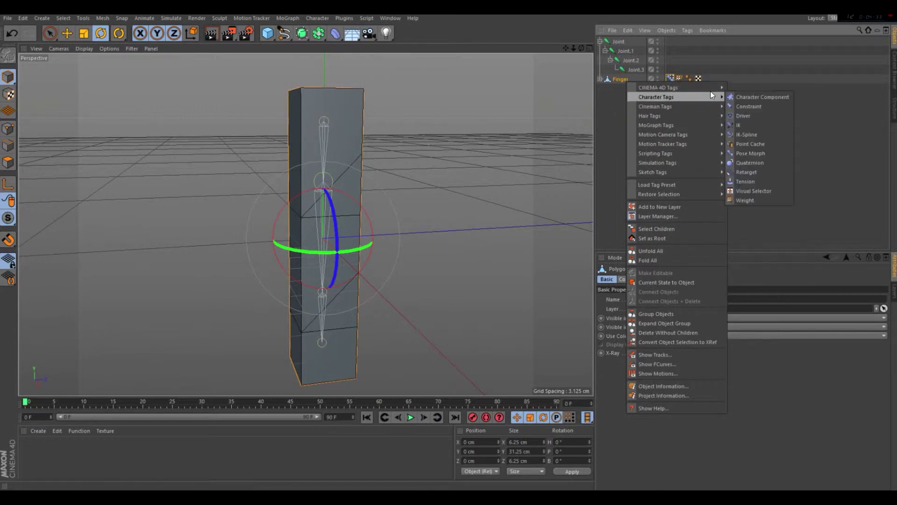
click(759, 329)
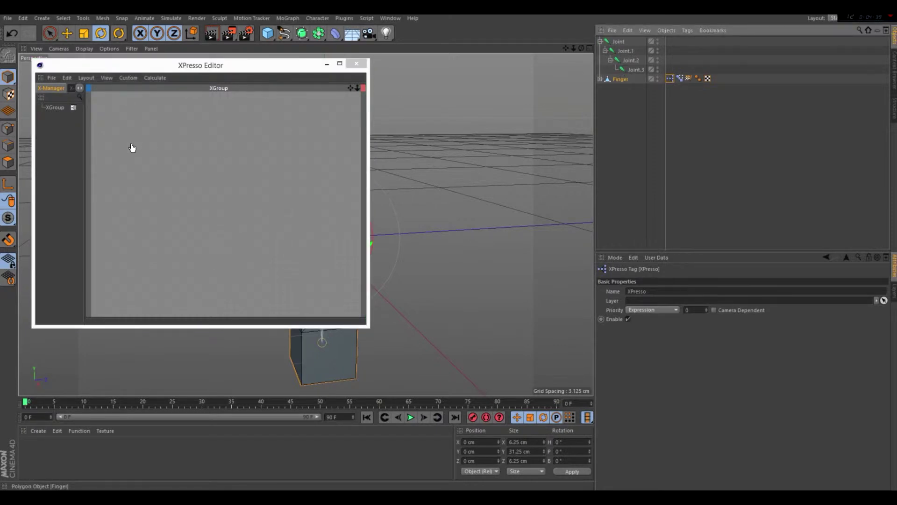
drag(132, 147, 132, 146)
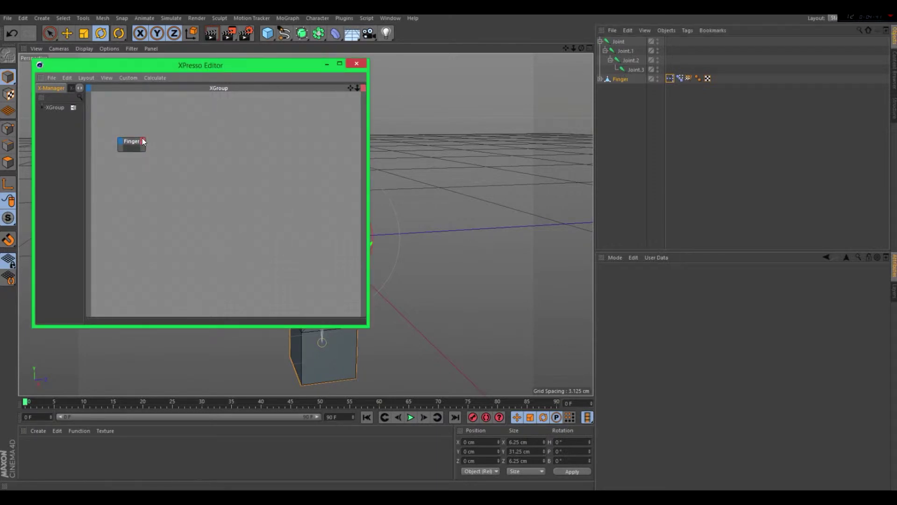
right_click(135, 140)
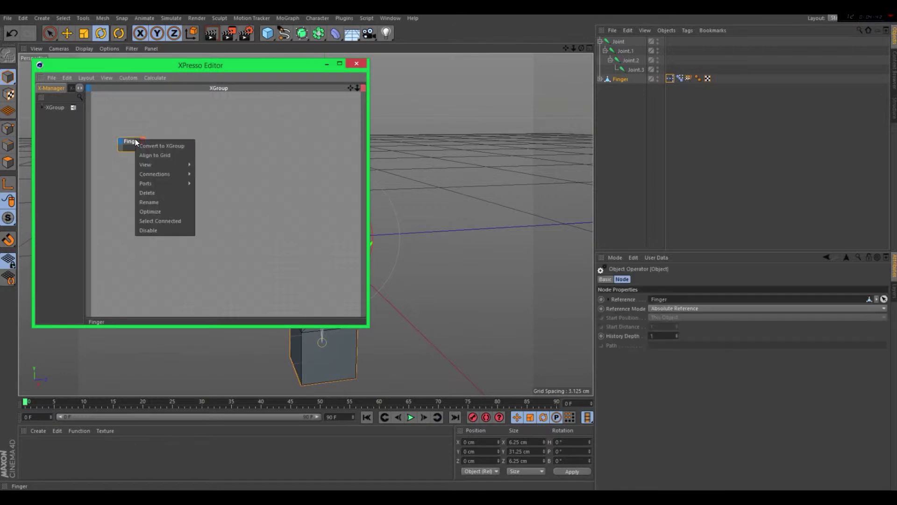
click(153, 192)
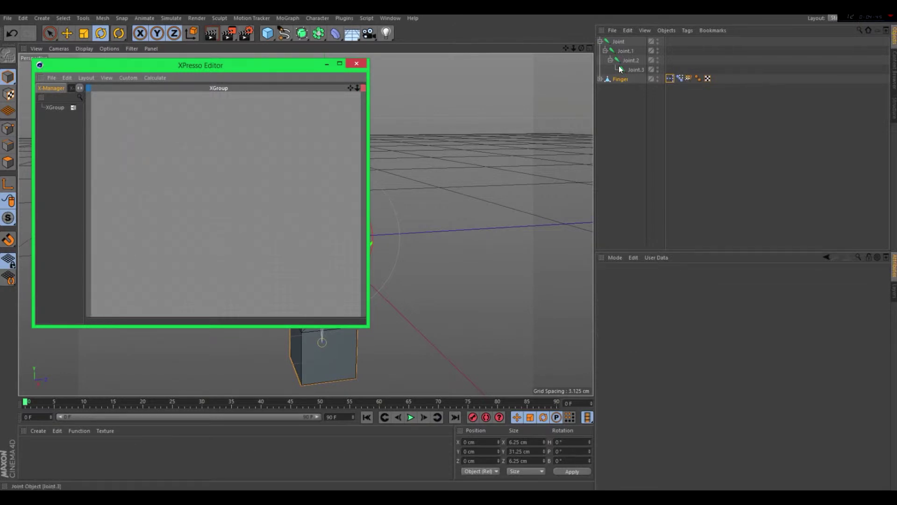
- Add Joint.1 and Joint.2 as nodes in the XPresso graph, with Joint.2 placed below Joint.1
drag(623, 51, 132, 153)
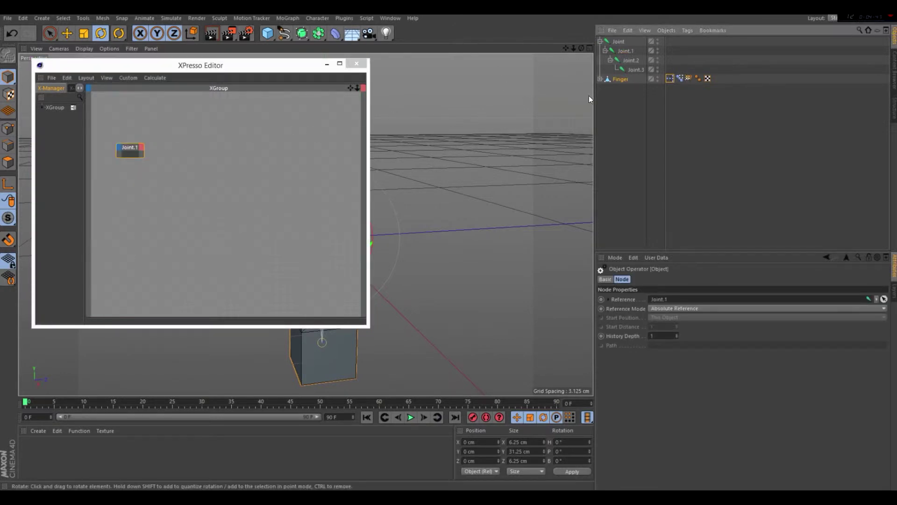
drag(570, 74, 121, 171)
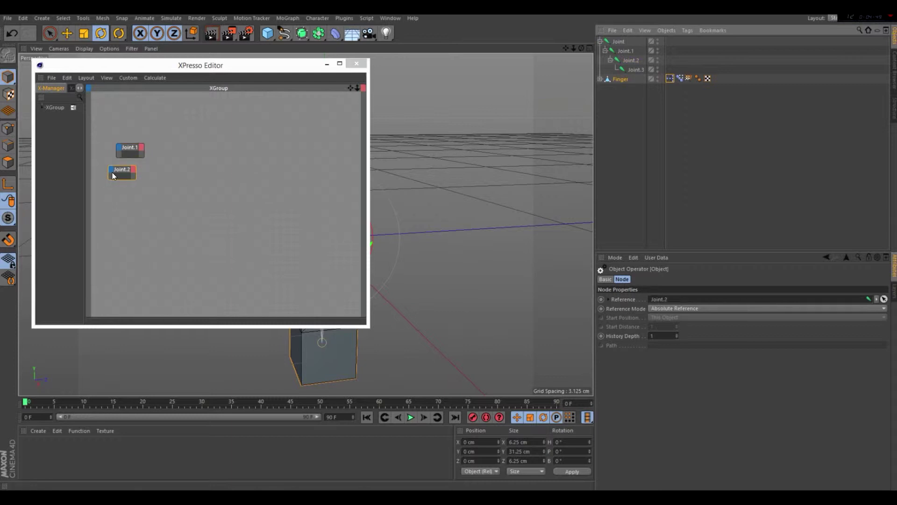
click(139, 171)
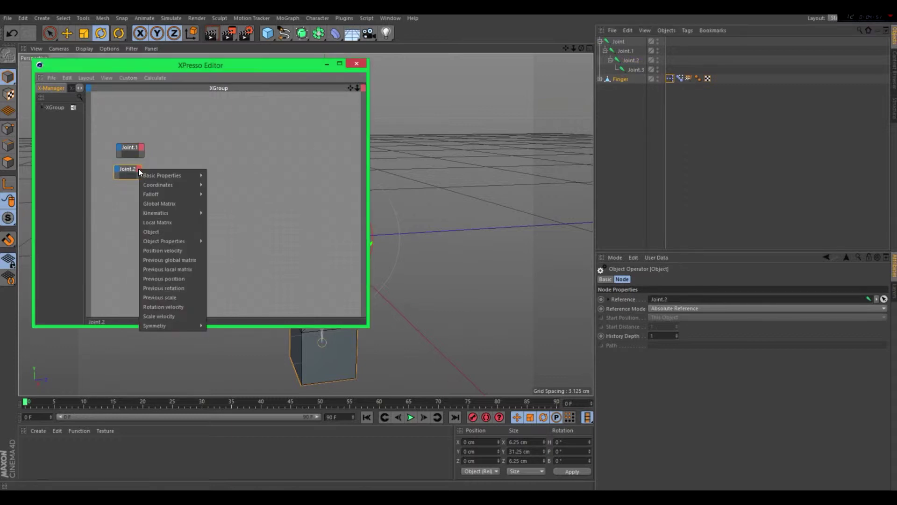
click(141, 146)
click(142, 146)
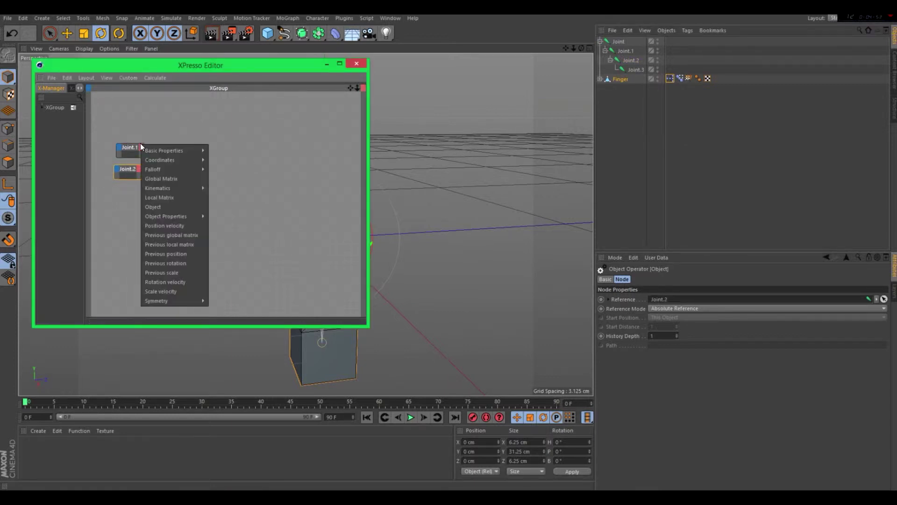
mouse_move(173, 160)
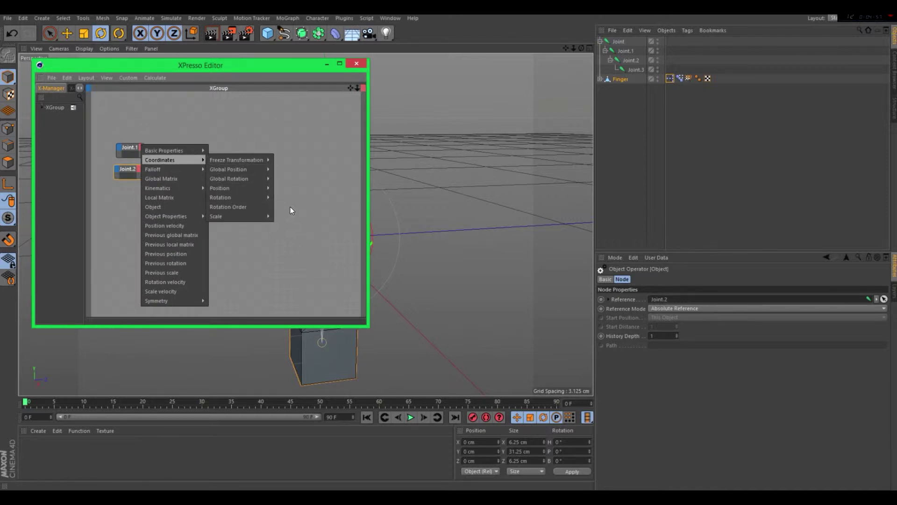
click(327, 63)
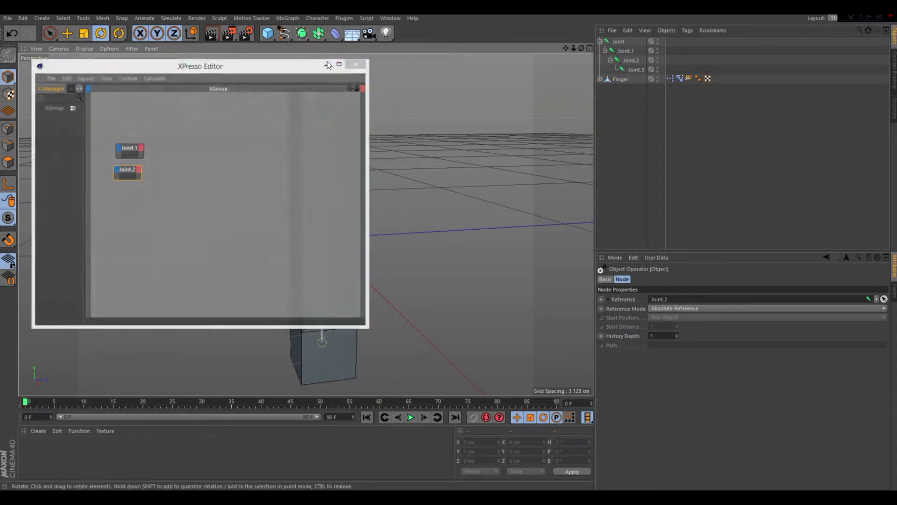
- Test-rotate Joint.1 in the viewport to check its bending axis, and undo the rotation
click(328, 64)
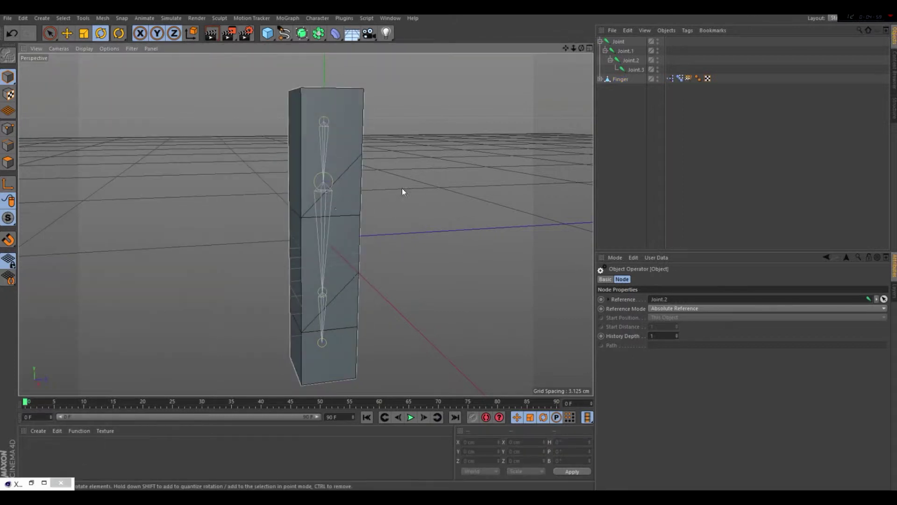
click(625, 51)
drag(287, 147, 282, 170)
key(ctrl+z)
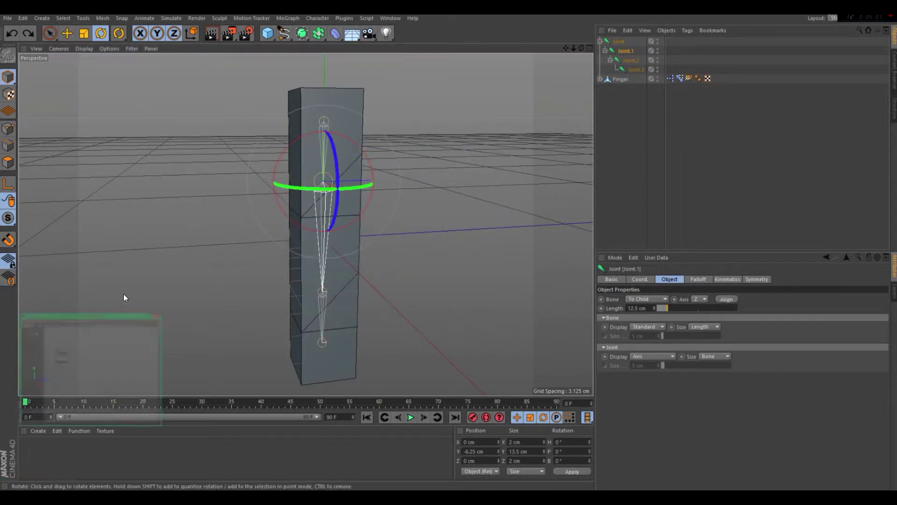
- Add a Rotation . P output port to the Joint.1 node in the XPresso graph
click(142, 148)
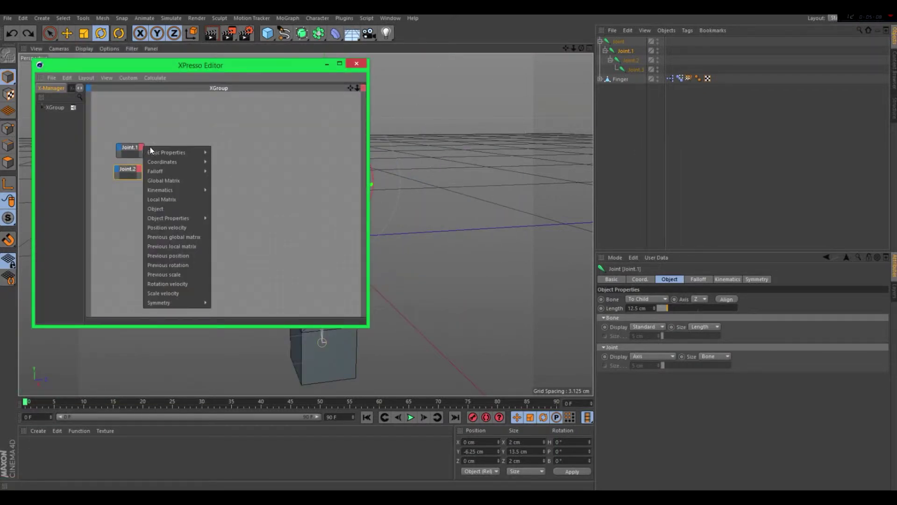
mouse_move(161, 151)
mouse_move(178, 164)
mouse_move(222, 200)
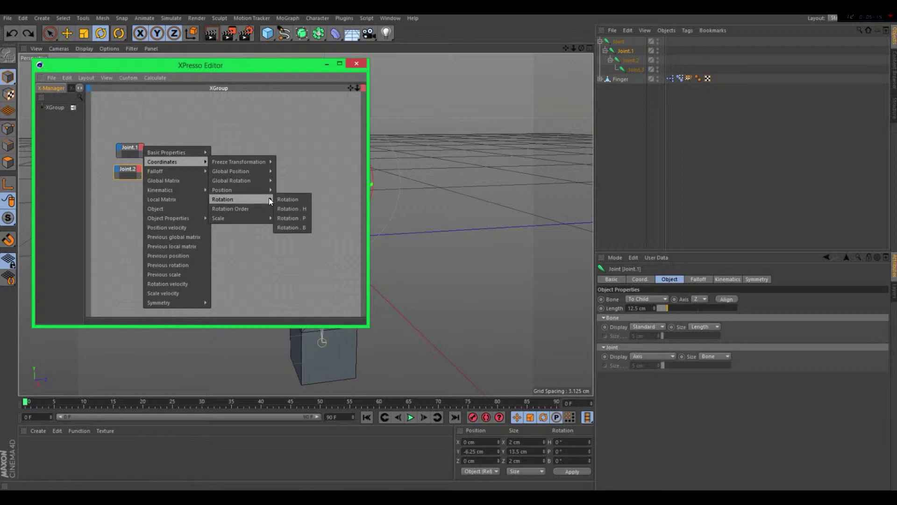
click(293, 215)
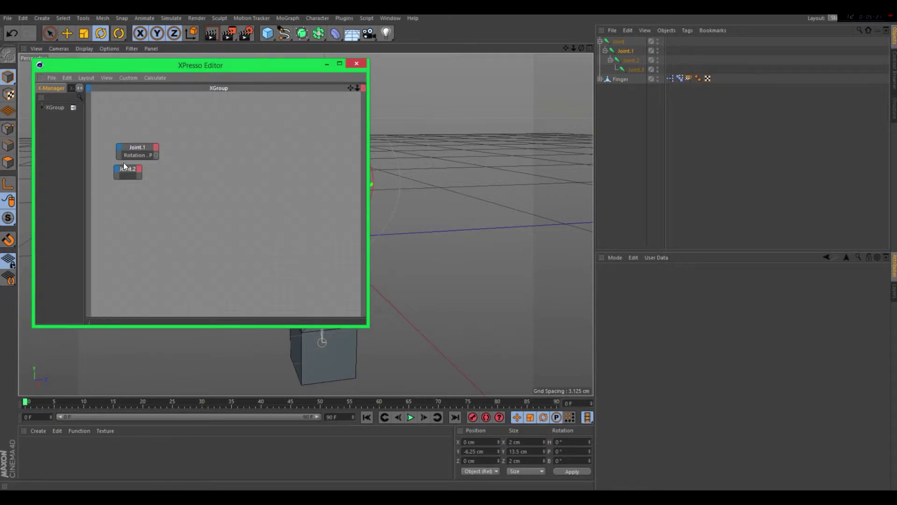
- Add a Rotation . P output port to the Joint.2 node as well
click(139, 168)
mouse_move(177, 183)
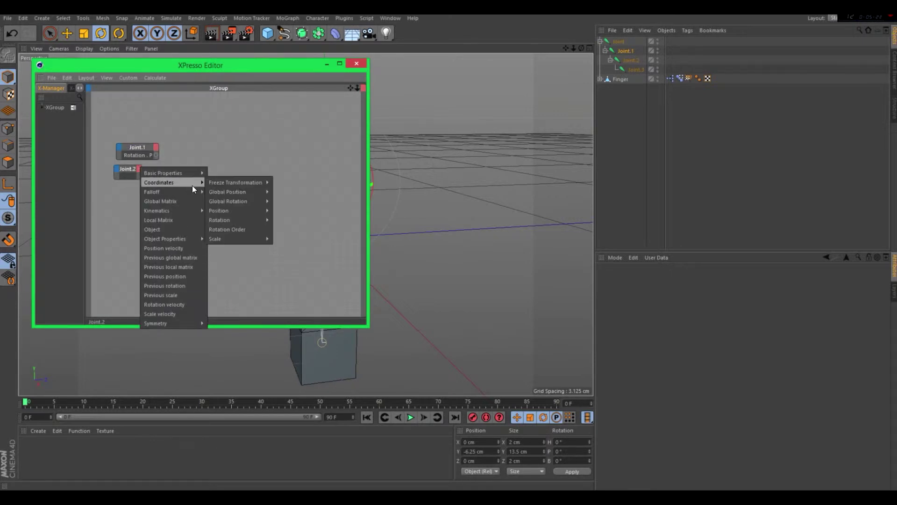
mouse_move(254, 213)
click(284, 235)
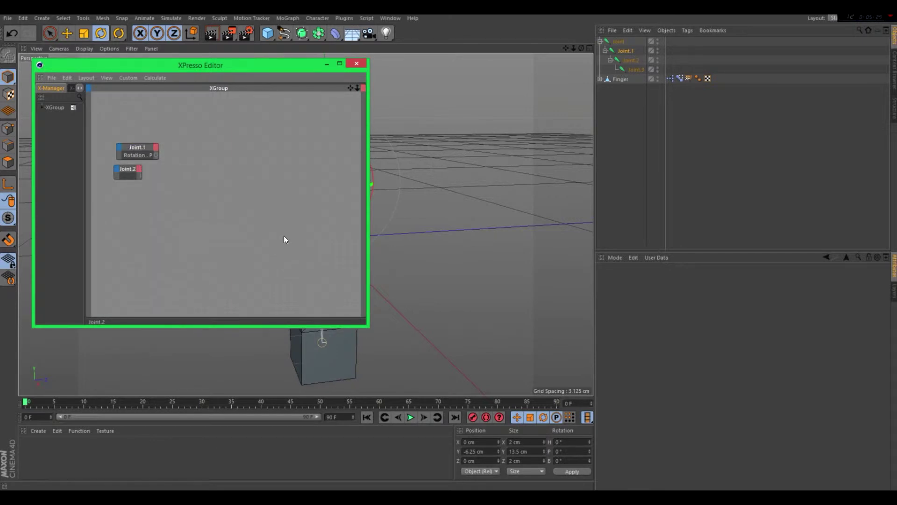
- Create a Range Mapper calculation node and place it beside the joint nodes
right_click(191, 146)
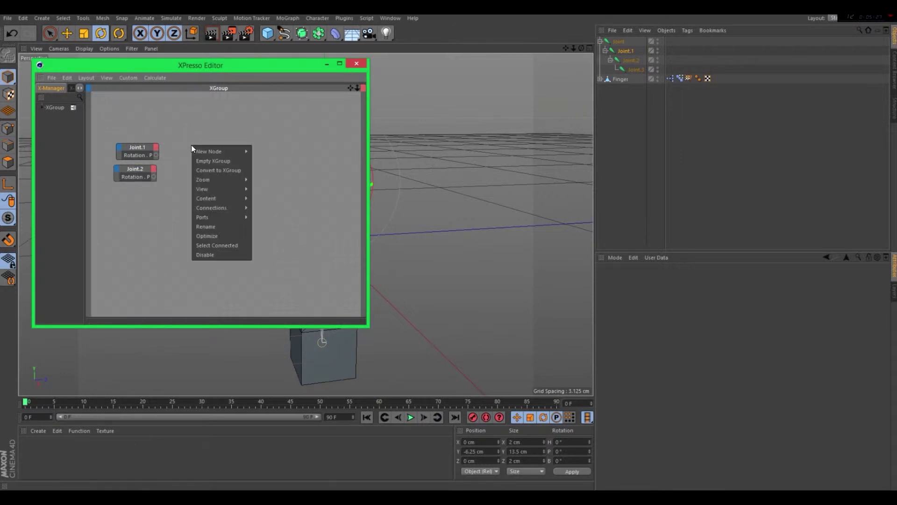
mouse_move(210, 151)
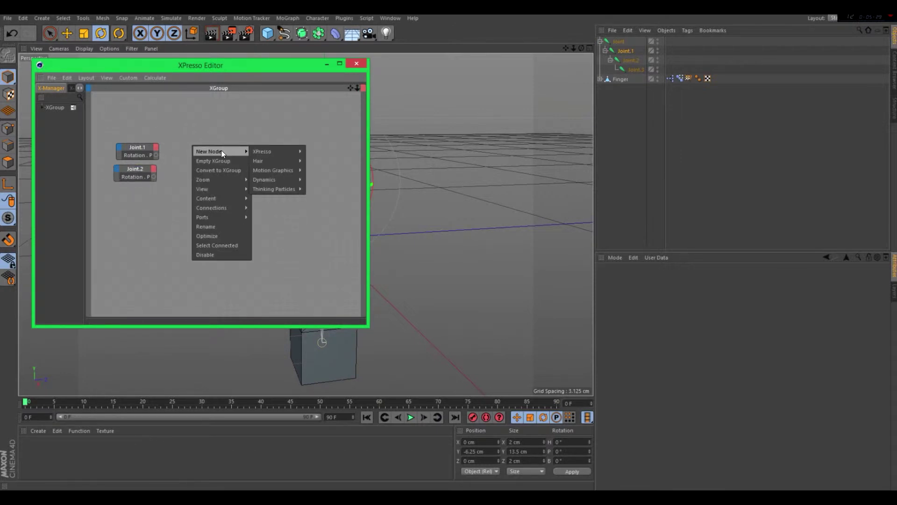
mouse_move(267, 151)
mouse_move(324, 179)
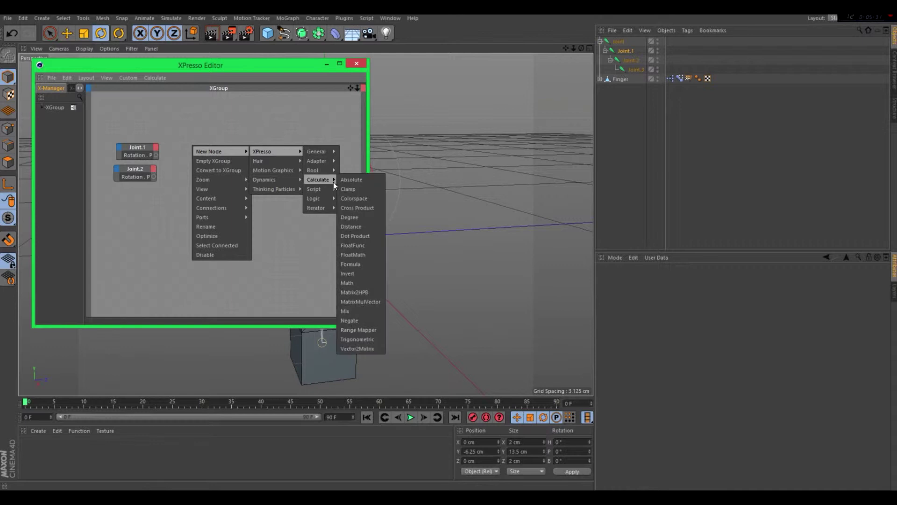
click(350, 330)
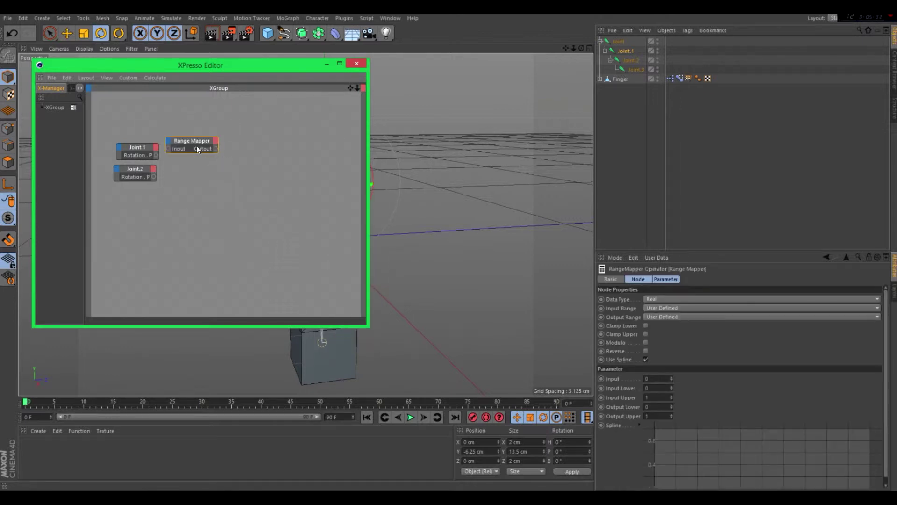
drag(197, 146, 212, 147)
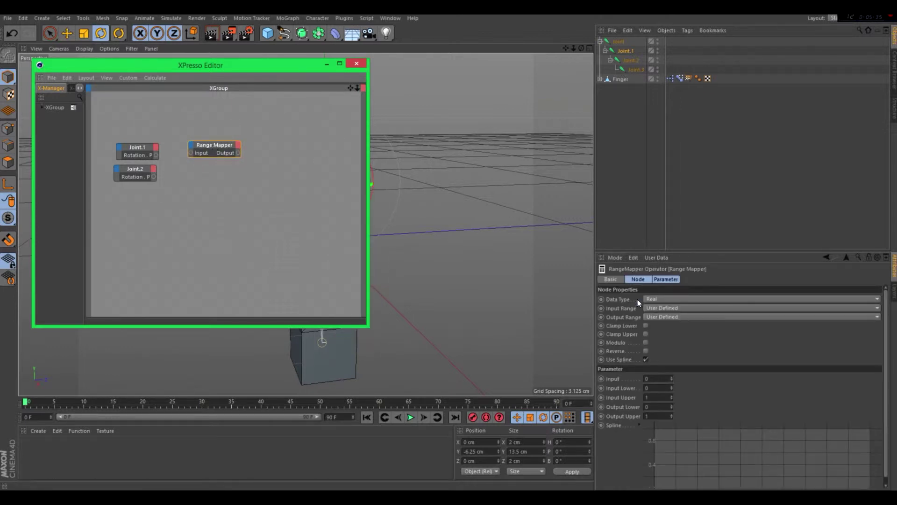
- Add Finger's Pose Morph tag as a node with a Bend Pose Strength input port, placed after the Range Mapper
drag(679, 79, 289, 141)
click(277, 137)
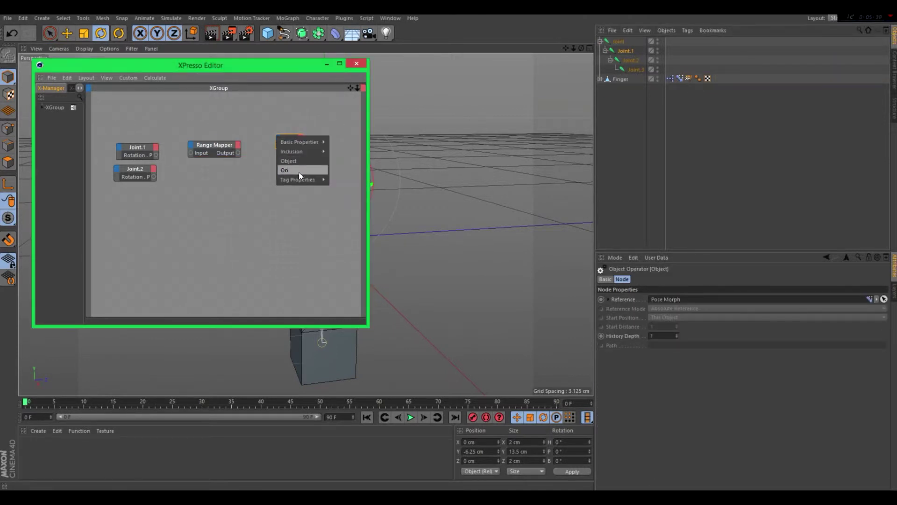
mouse_move(301, 179)
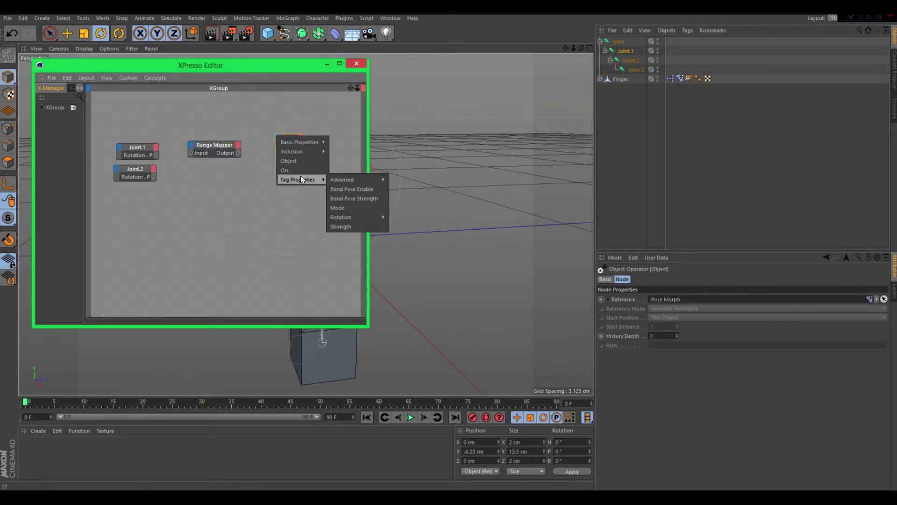
click(265, 136)
click(279, 139)
mouse_move(322, 184)
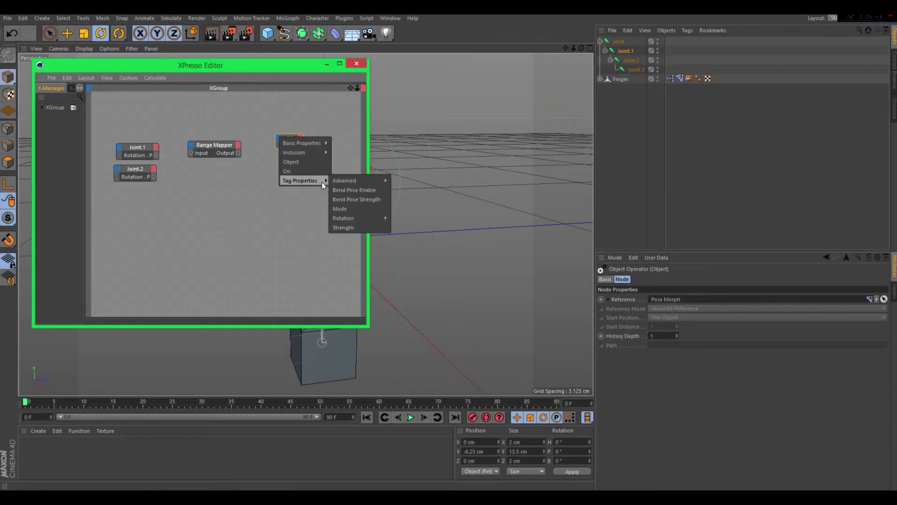
click(357, 200)
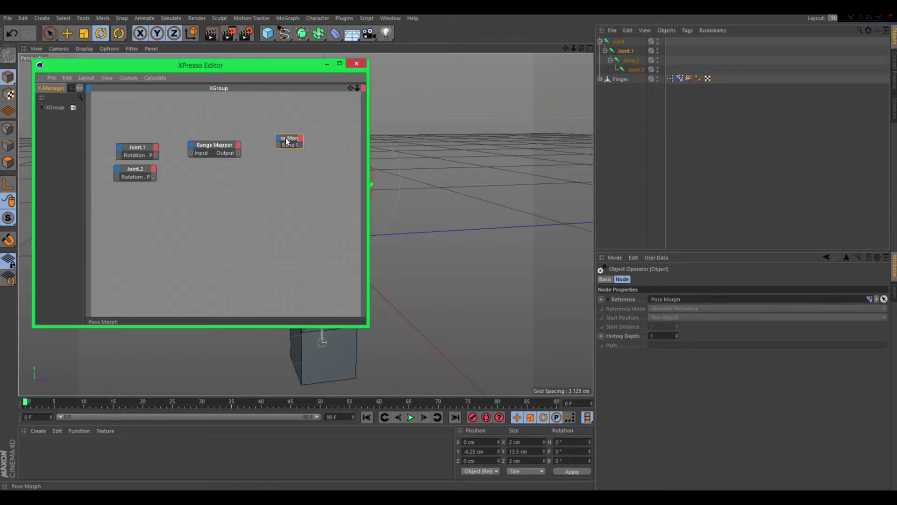
drag(286, 141, 270, 156)
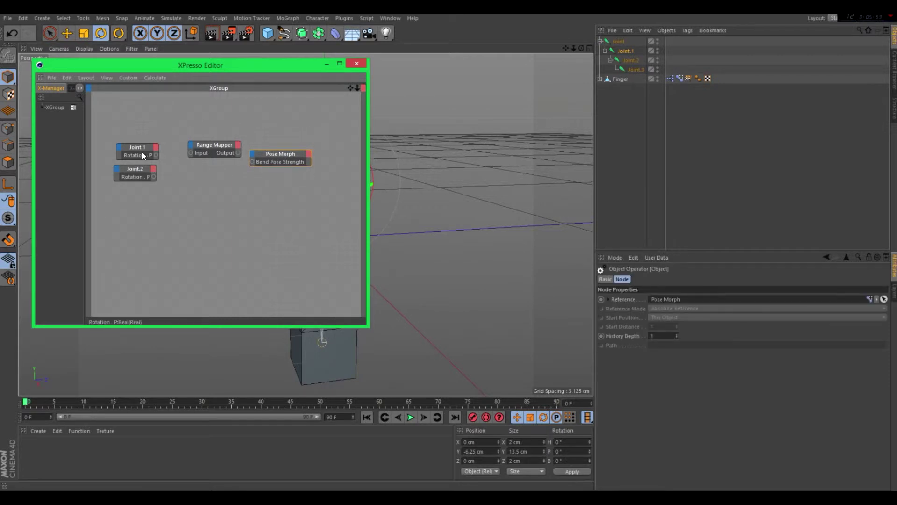
- Try duplicating the Range Mapper node, and delete the copy
ctrl+drag(212, 146, 194, 162)
right_click(194, 162)
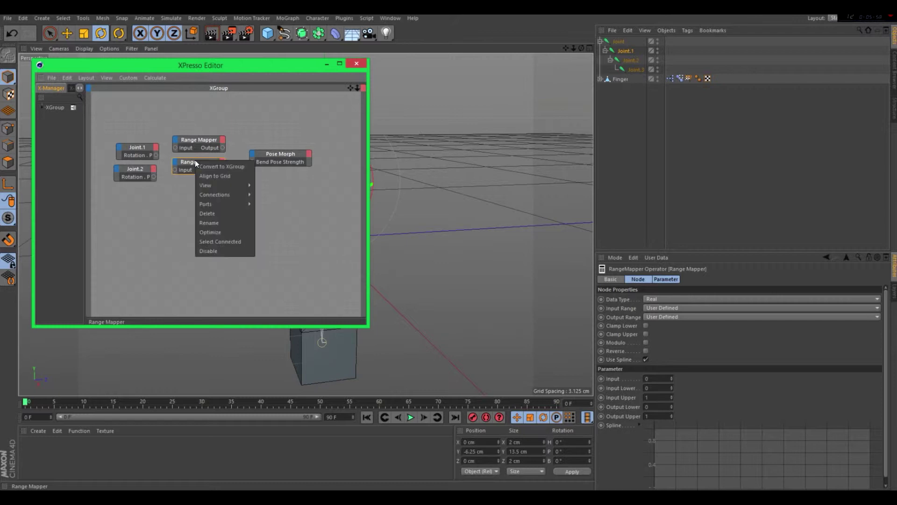
click(211, 213)
- Rearrange the nodes so the Range Mapper sits between the joint nodes and the Pose Morph node
click(139, 150)
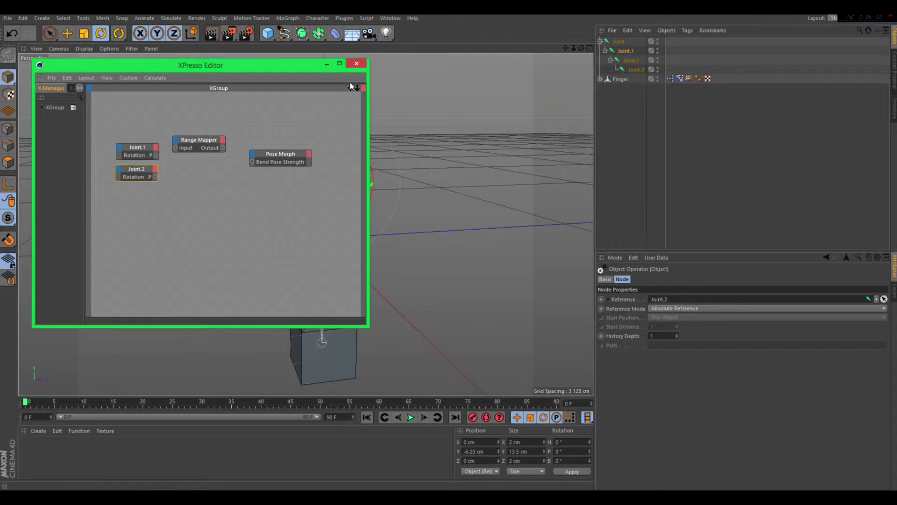
drag(349, 87, 391, 89)
drag(235, 142, 248, 155)
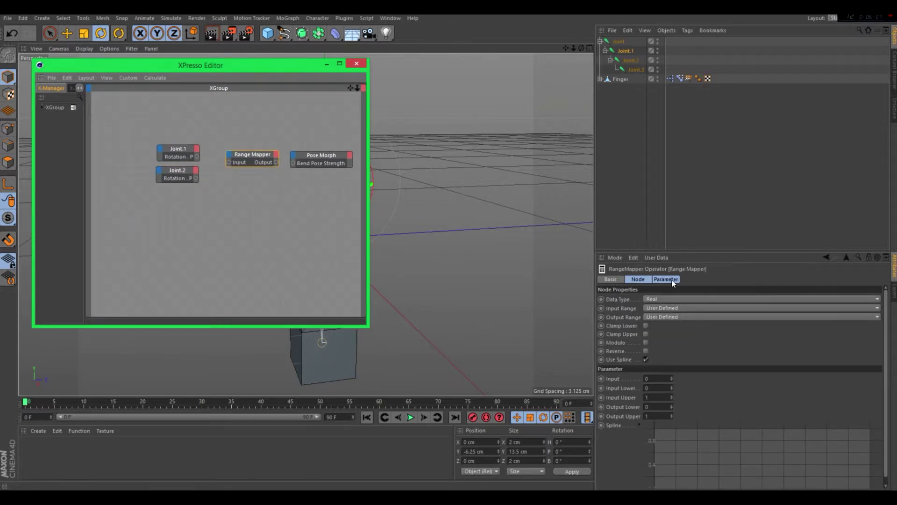
- Set the Range Mapper's input range to Degree, its output range to Percent, and Input Upper to 90°
click(660, 308)
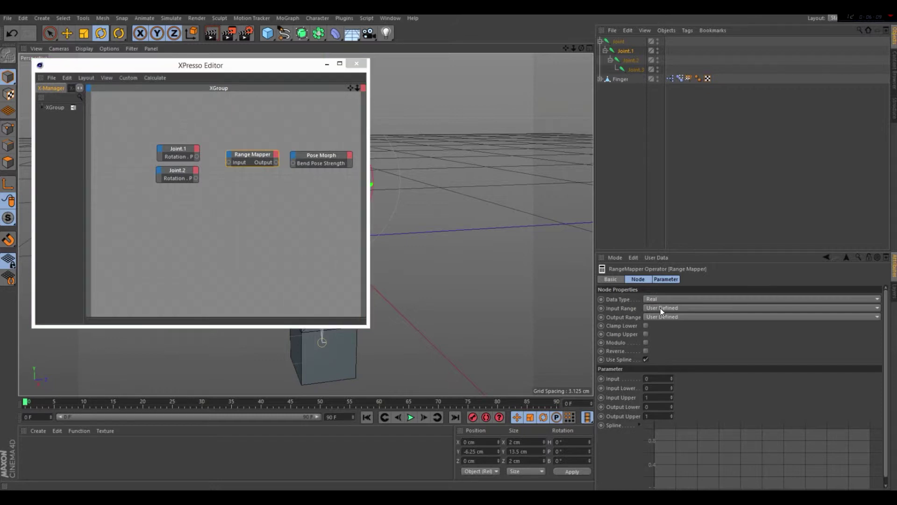
click(654, 325)
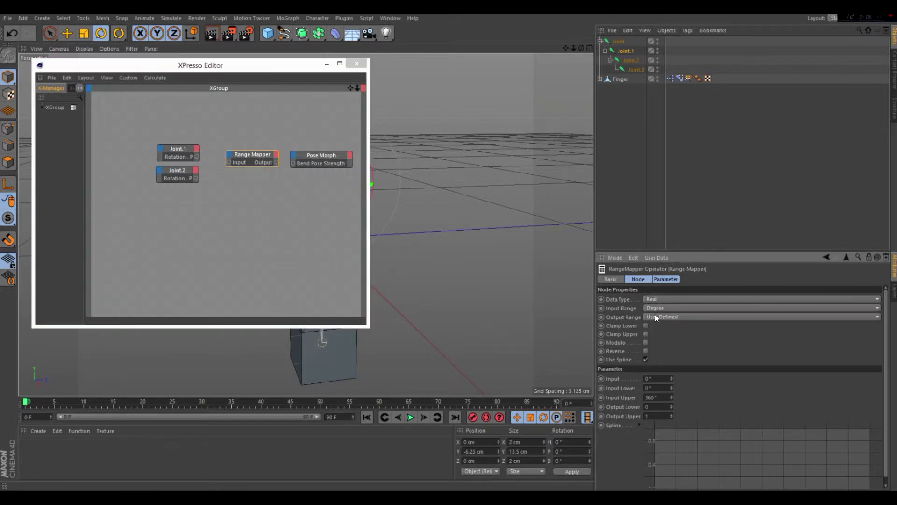
click(654, 315)
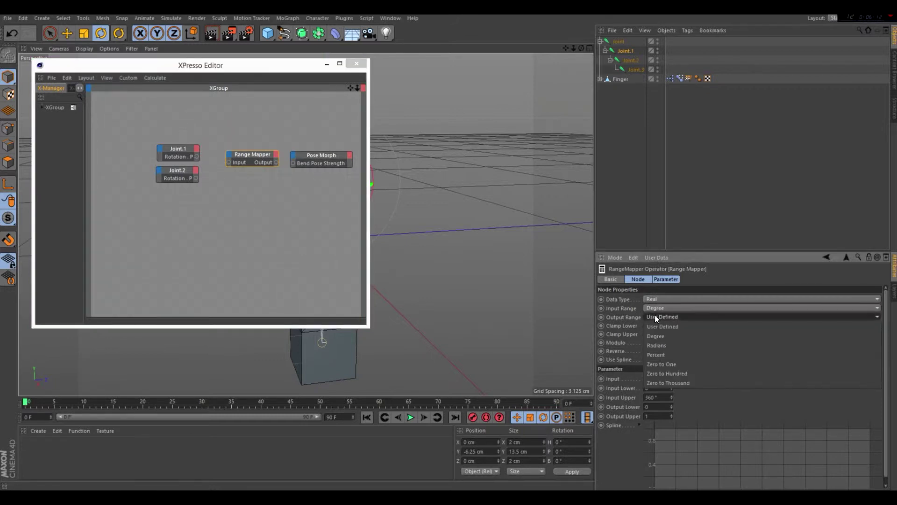
click(660, 355)
click(660, 395)
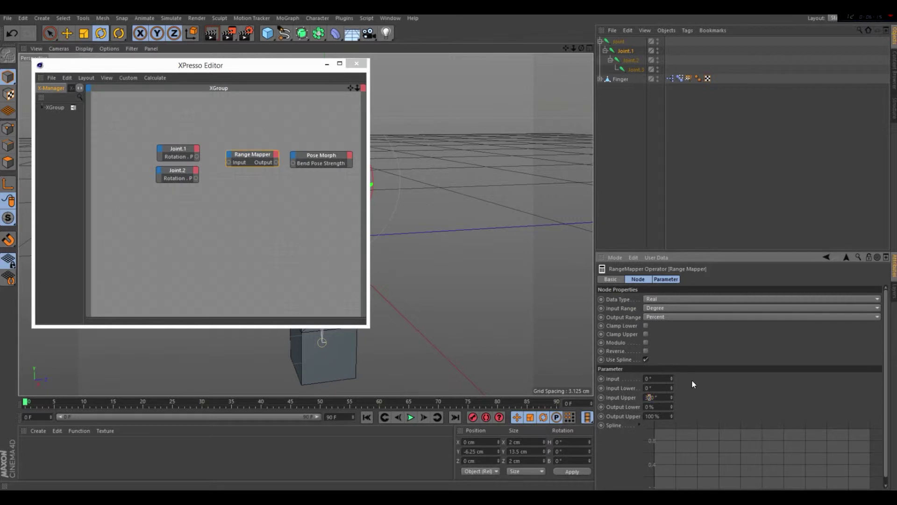
key(BackSpace)
text(9)
- Connect Joint.1's Rotation . P to the Range Mapper's input and its output to Bend Pose Strength, lining up the nodes
drag(259, 155, 256, 148)
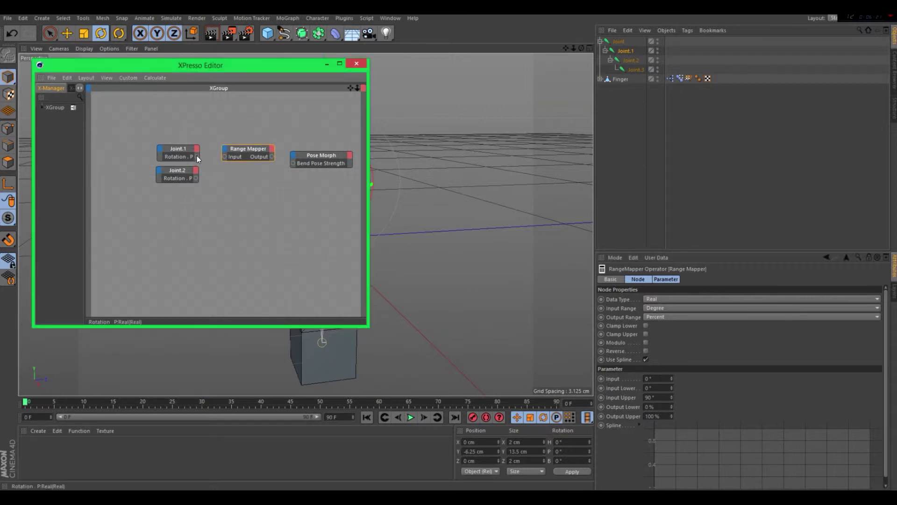
drag(222, 157, 196, 157)
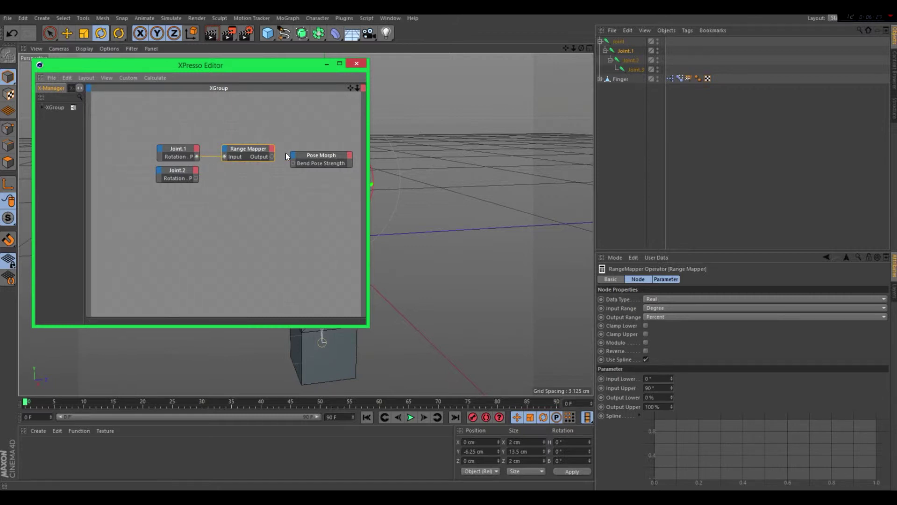
drag(271, 156, 293, 163)
drag(302, 153, 299, 147)
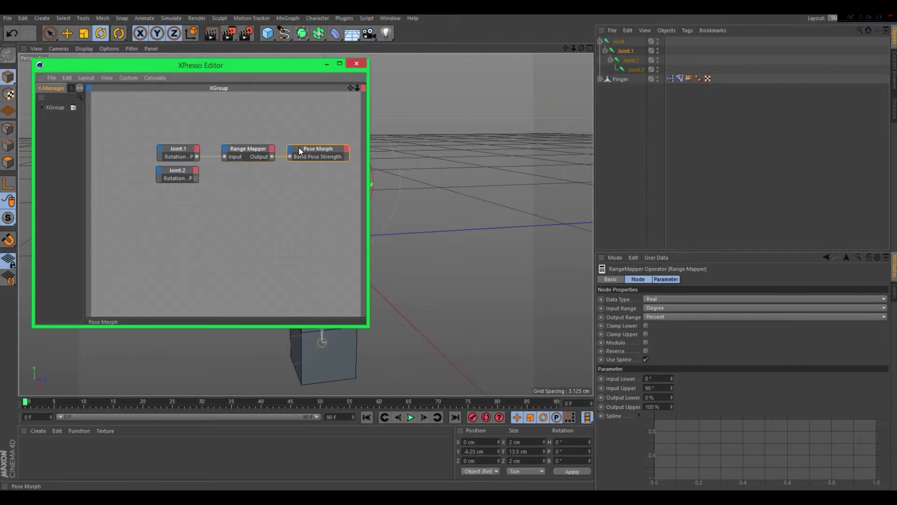
- Delete the unconnected Joint.2 node from the XPresso graph
click(176, 172)
right_click(175, 172)
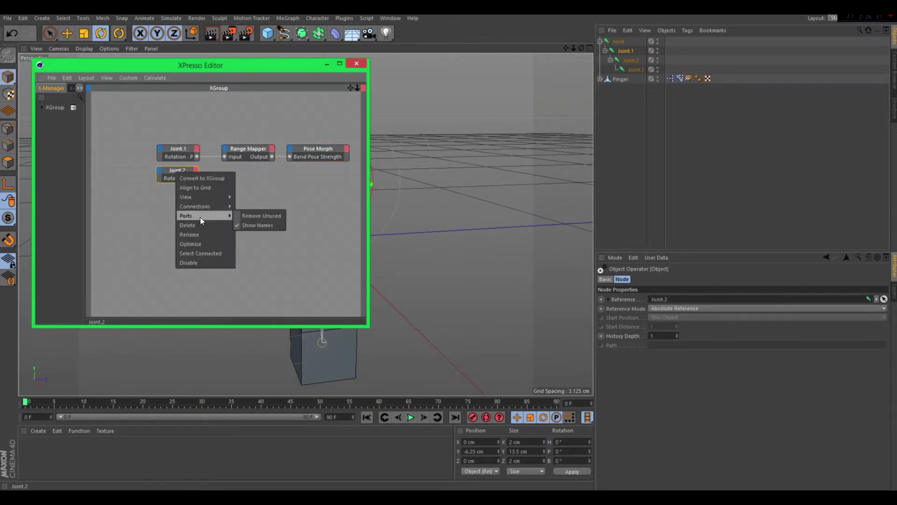
click(185, 225)
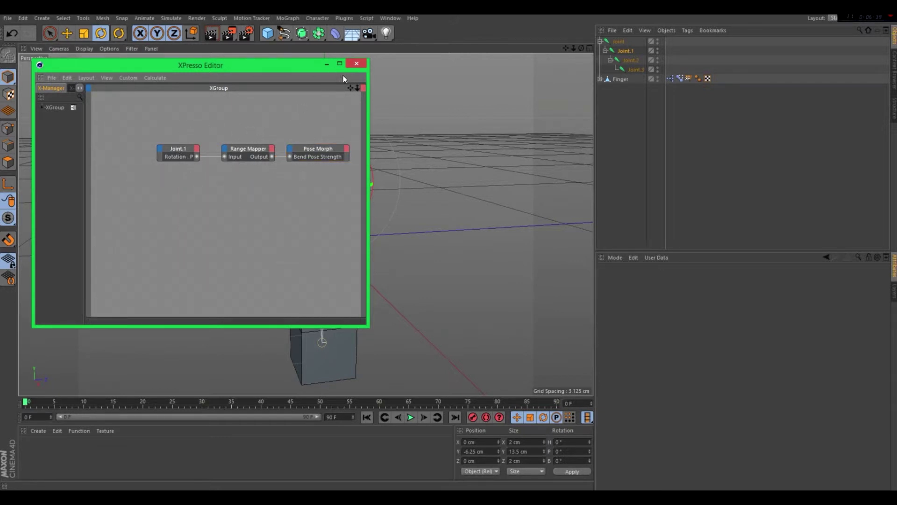
- Test the corrective bend by rotating Joint.1 to a pitch of 60° and Joint.2 to a pitch of 40°
click(325, 62)
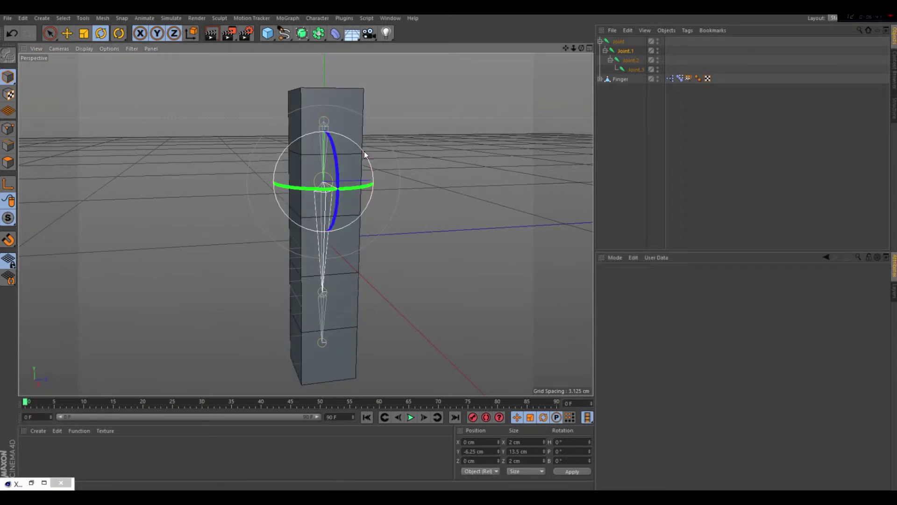
drag(364, 151, 321, 145)
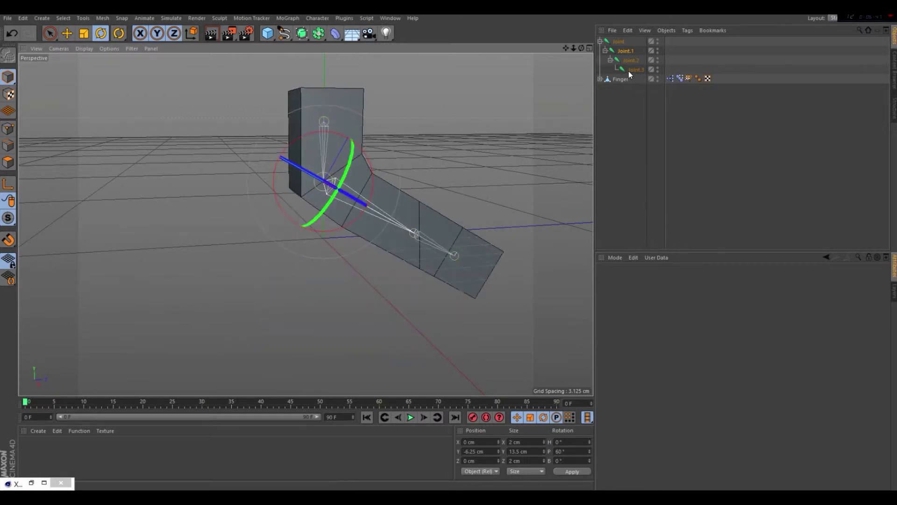
click(630, 60)
drag(401, 186, 382, 211)
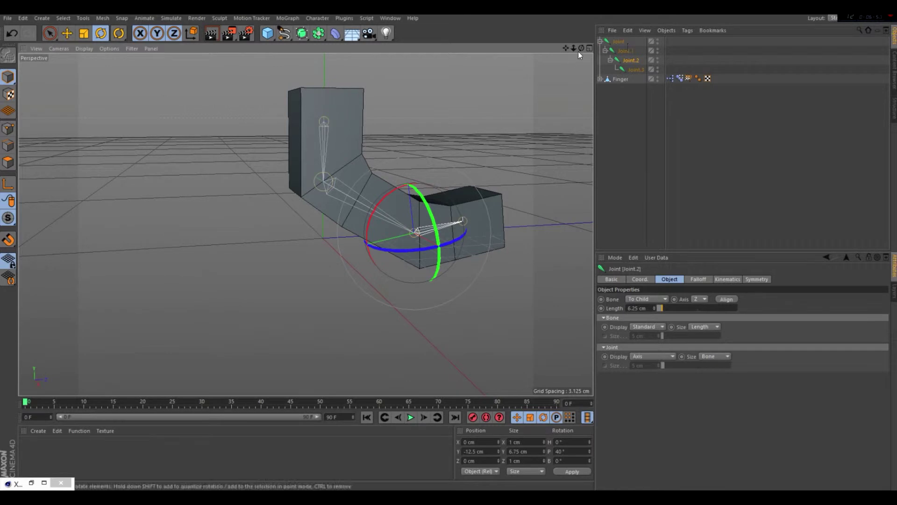
- Undo the test rotations of Joint.1 and Joint.2
drag(581, 49, 574, 51)
key(ctrl+z)
key(ctrl+z)
key(ctrl+z)
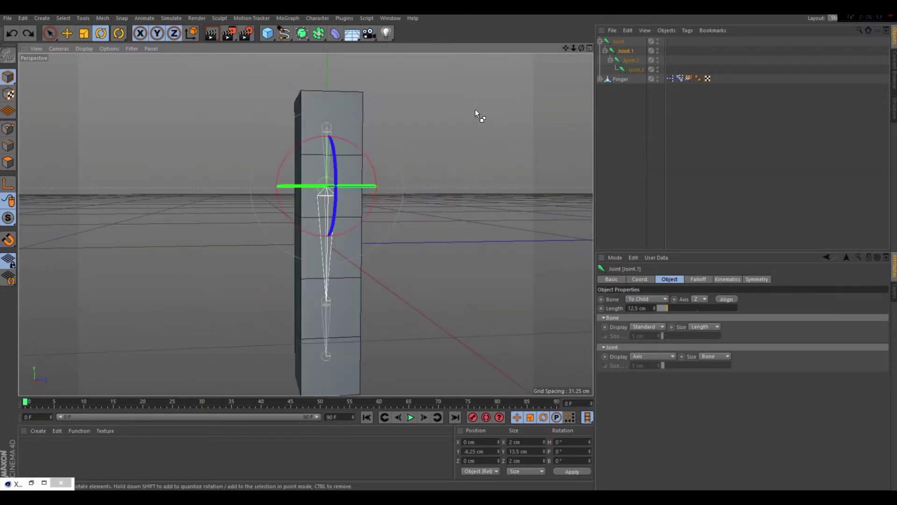
- Add a second Joint.1 node and a Joint.2 node to the XPresso graph, stacked below the Pose Morph node
click(32, 483)
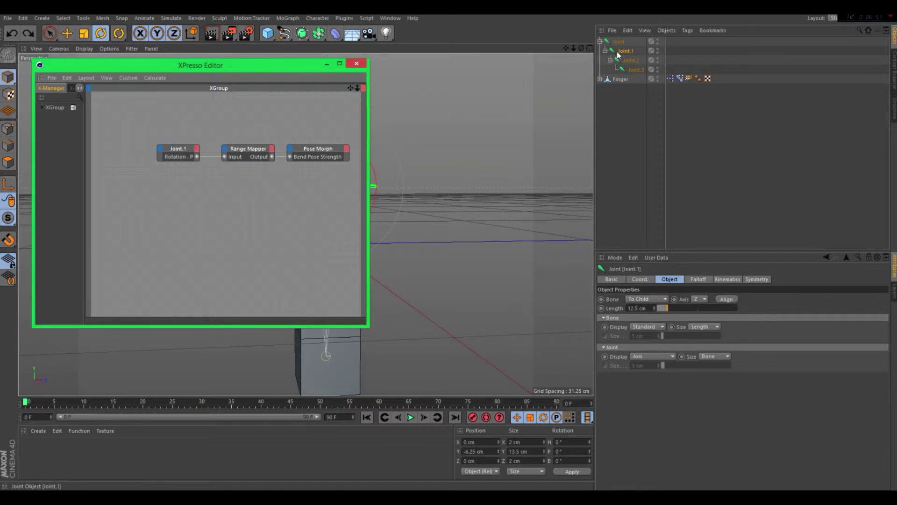
drag(620, 55, 161, 197)
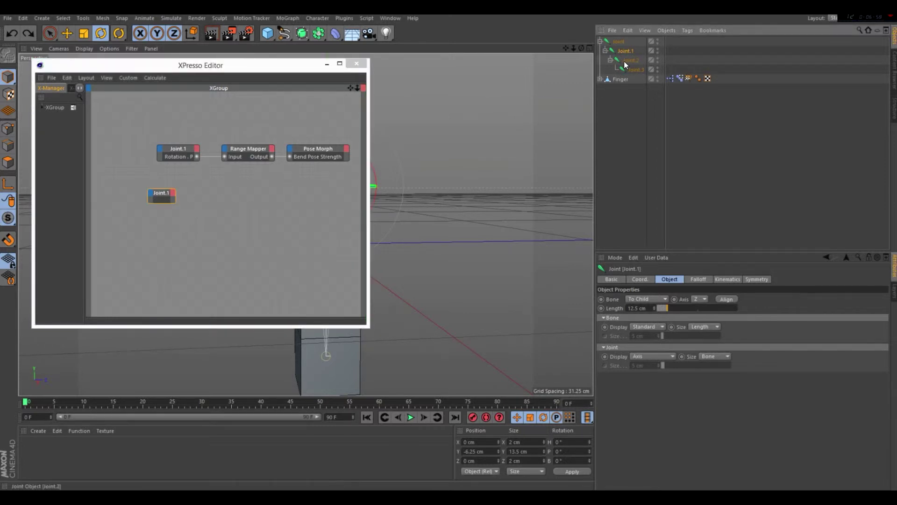
drag(630, 60, 313, 189)
click(159, 211)
drag(159, 210, 317, 216)
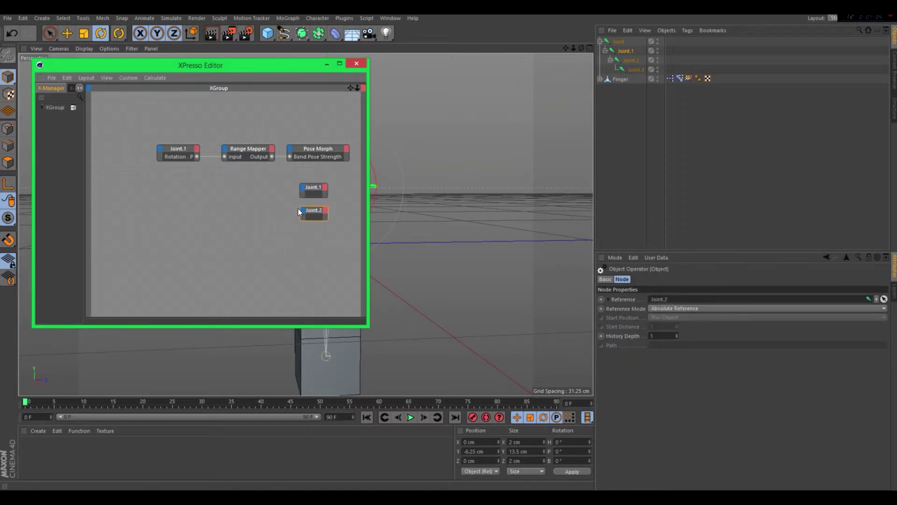
- Give the new Joint.1 and Joint.2 nodes a Rotation . P input port each and expand both nodes to show it
click(303, 210)
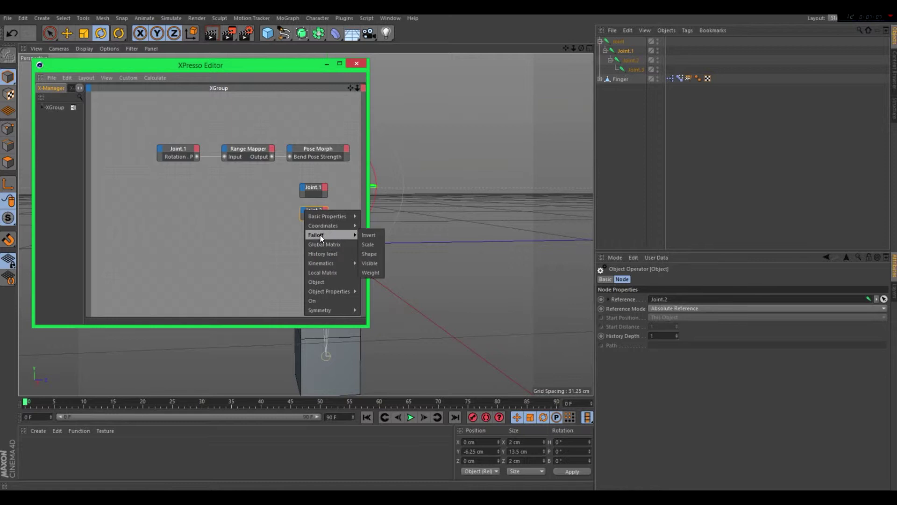
mouse_move(341, 225)
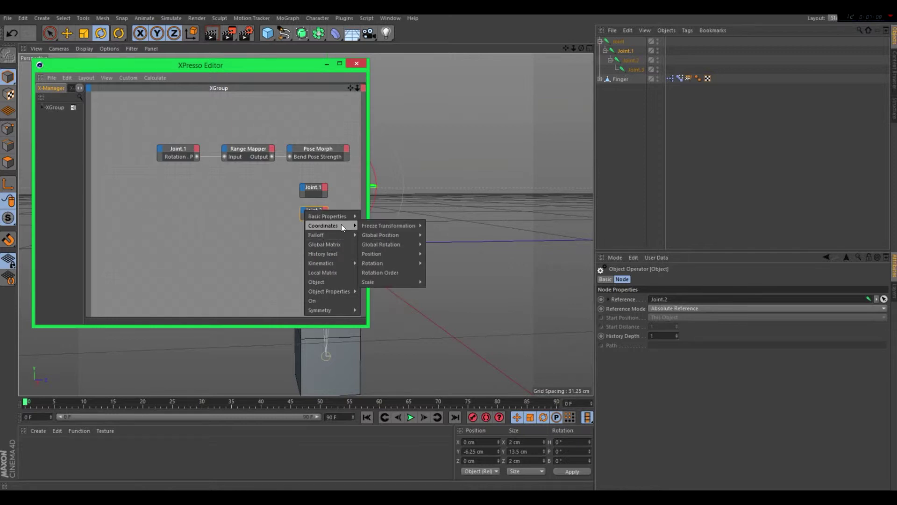
mouse_move(405, 263)
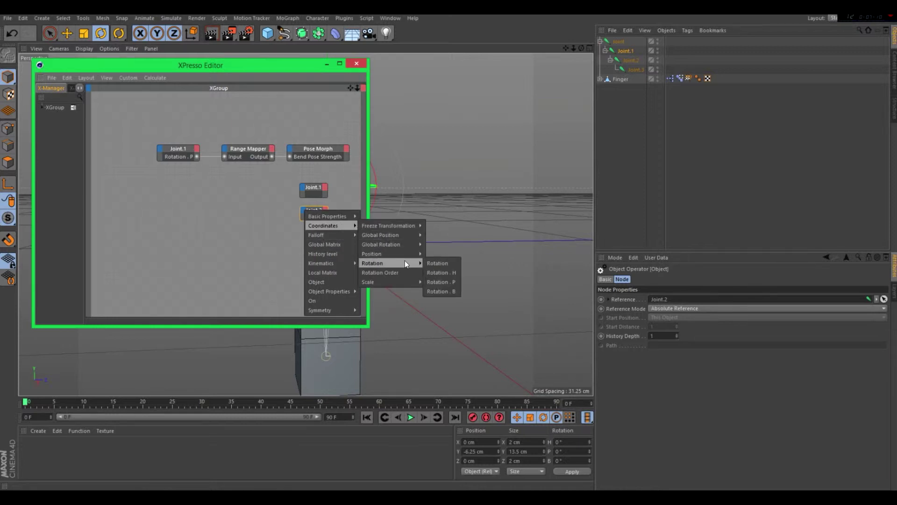
click(437, 280)
click(303, 186)
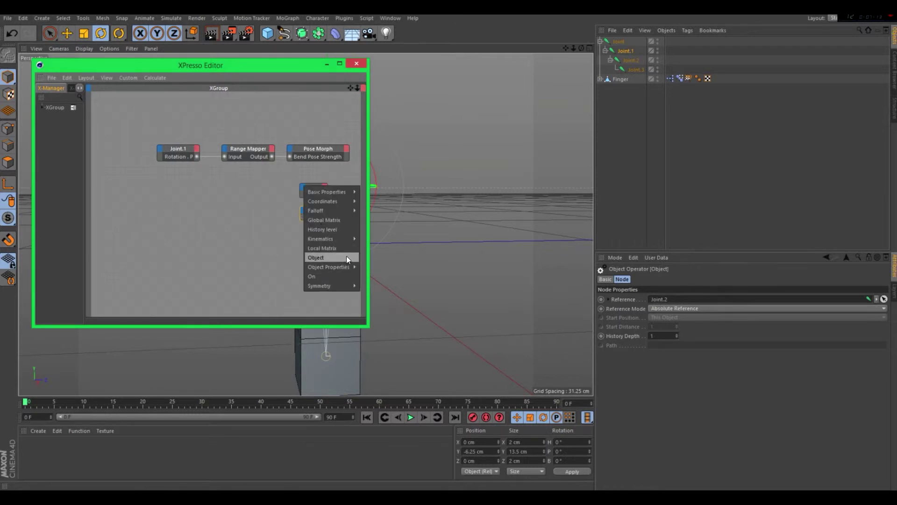
mouse_move(342, 201)
mouse_move(386, 239)
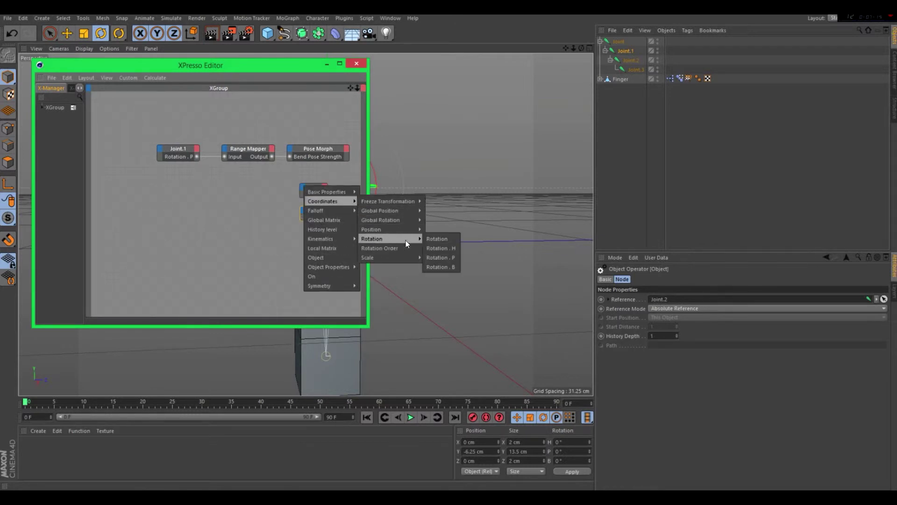
click(437, 247)
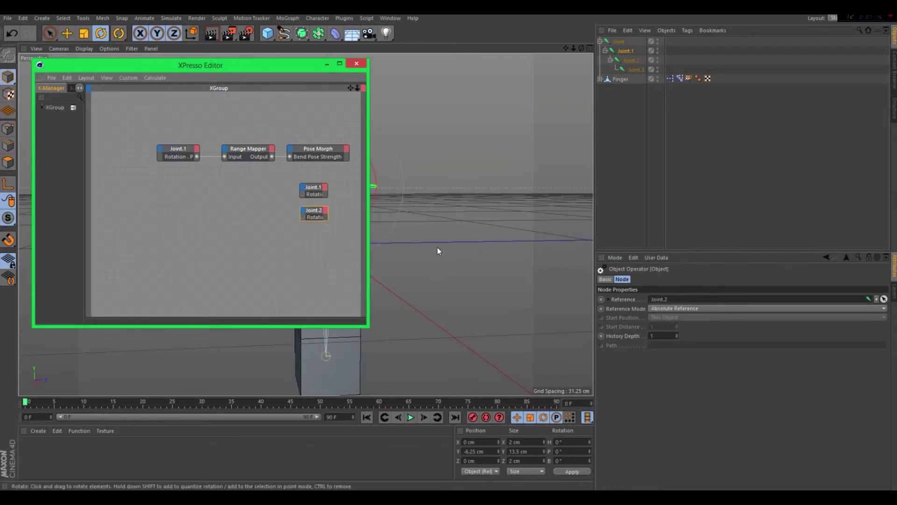
double_click(315, 186)
double_click(315, 210)
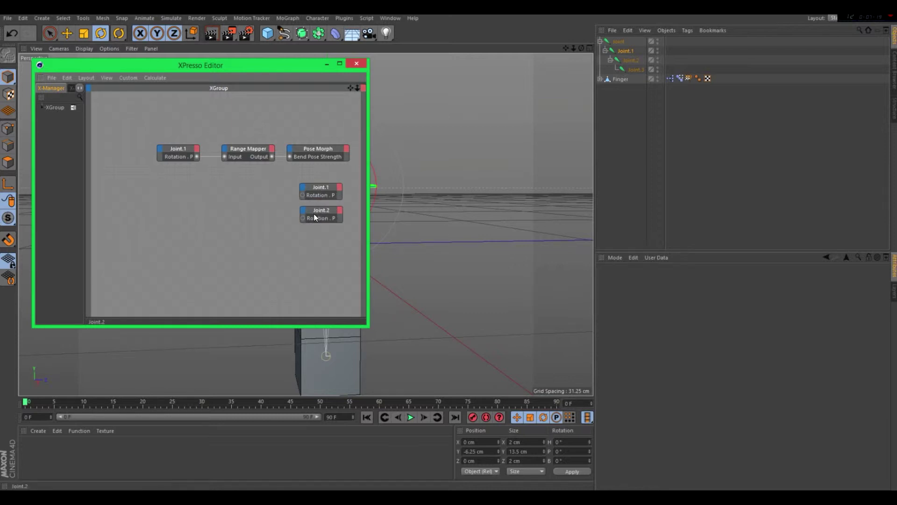
- Add a second Range Mapper node beside the new Joint.1 and Joint.2 nodes
right_click(243, 192)
mouse_move(262, 198)
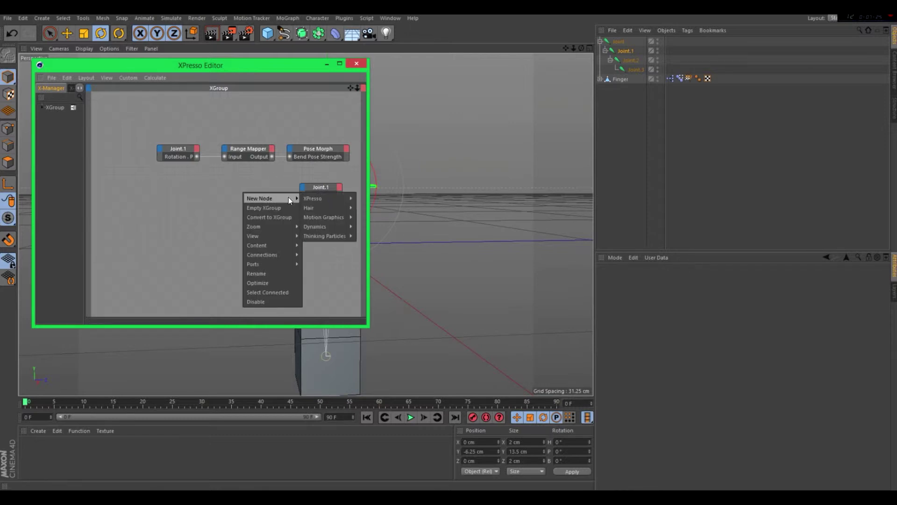
mouse_move(325, 196)
mouse_move(384, 196)
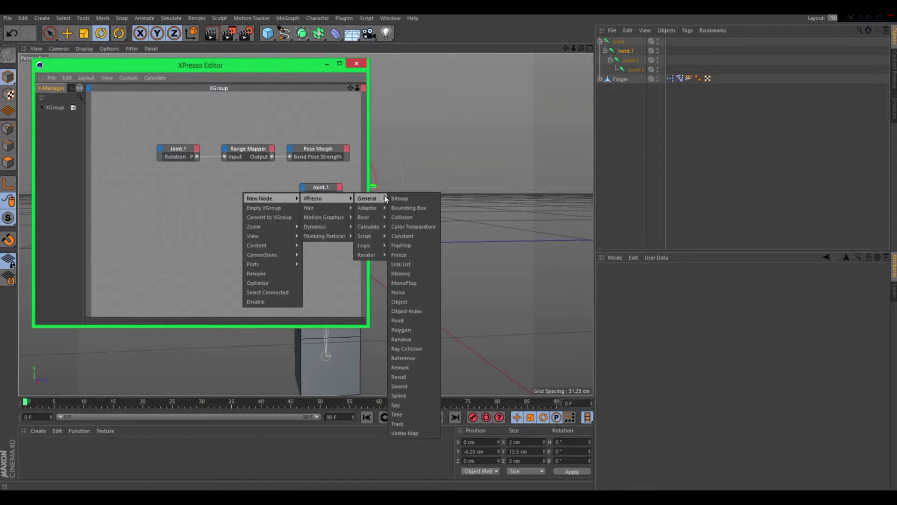
mouse_move(375, 226)
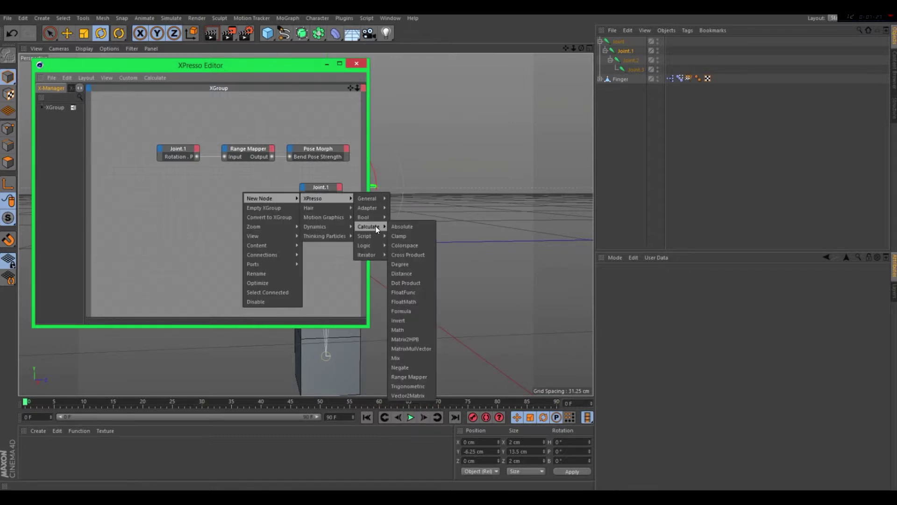
click(409, 376)
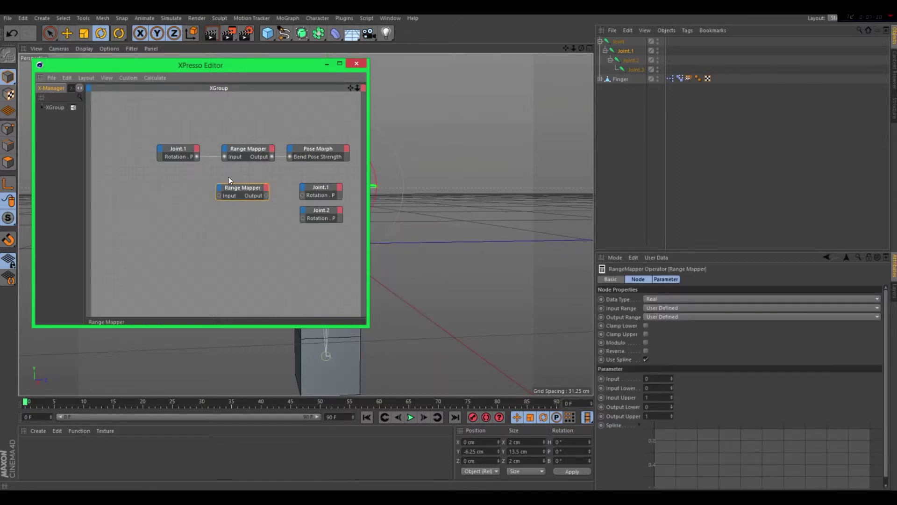
- Set the new Range Mapper's input range to Radians, its output range to Degree, and Output Upper to 90°
click(657, 309)
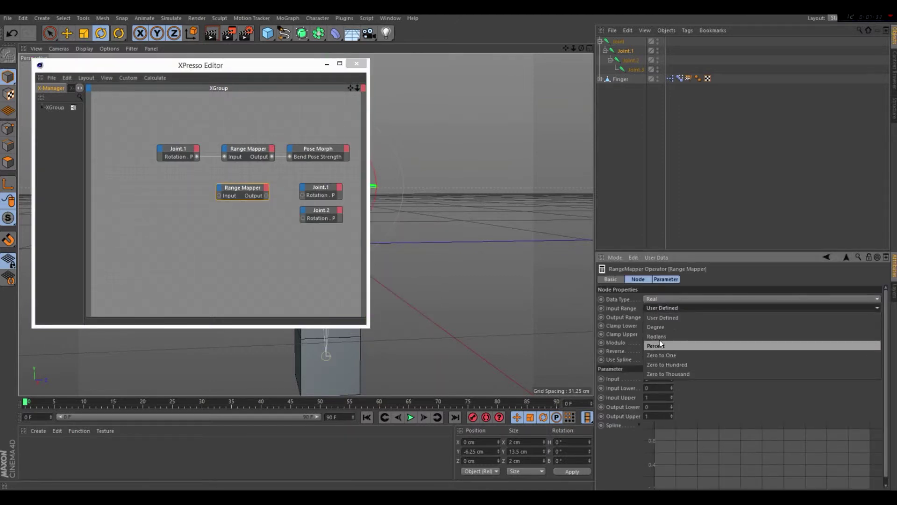
click(657, 337)
click(654, 318)
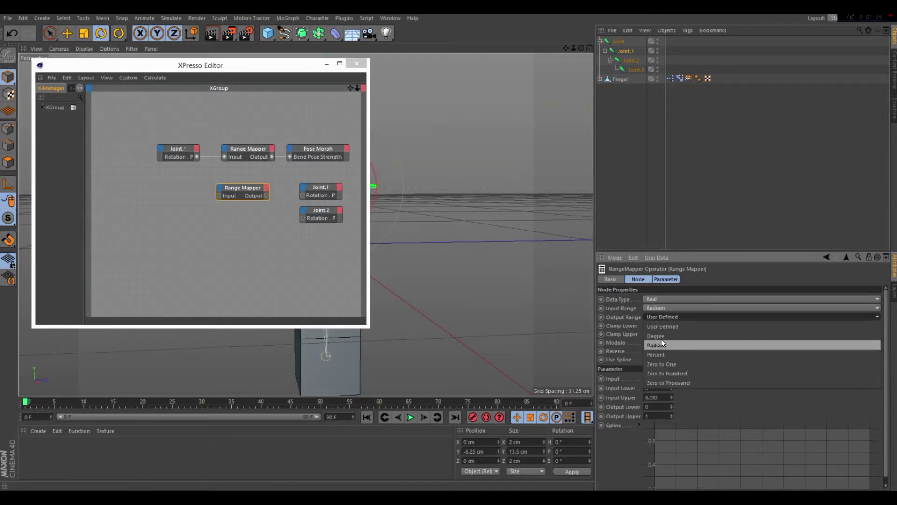
click(661, 338)
double_click(656, 416)
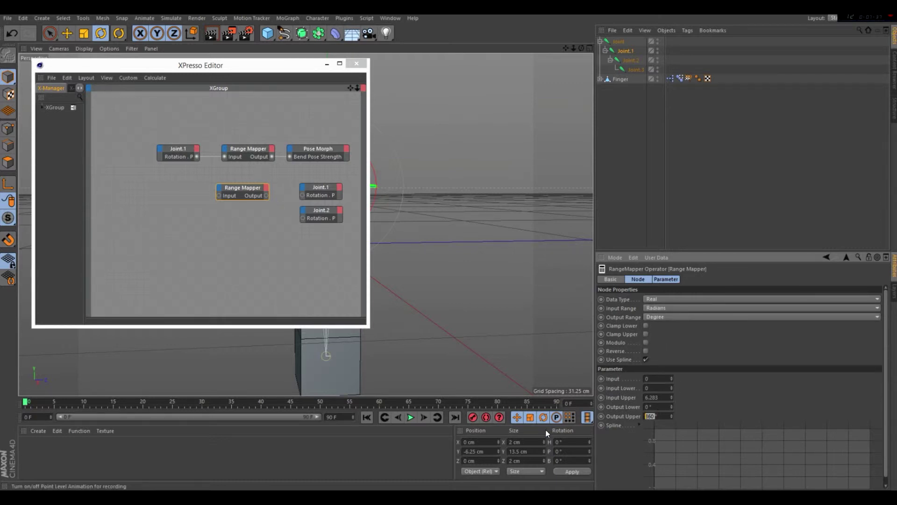
text(90)
key(Return)
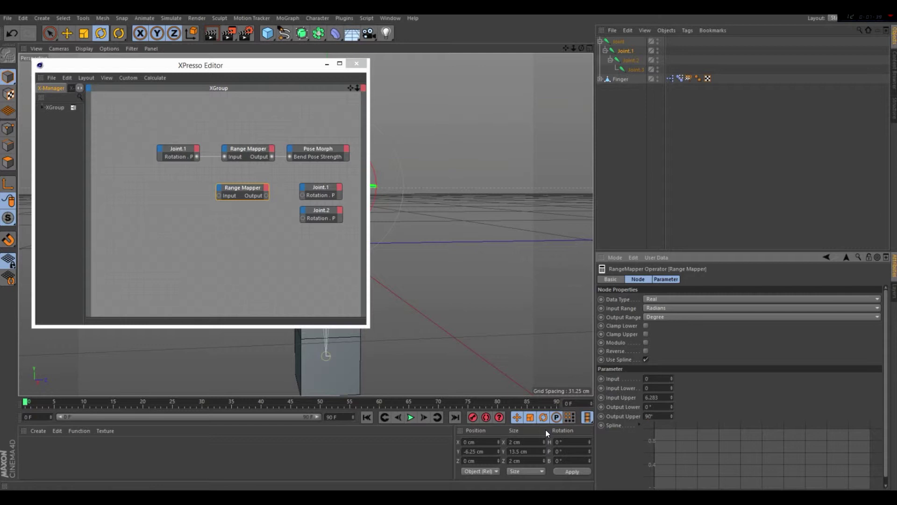
- Create a cube sized 3.125 cm in X, 12.5 cm in Y and 3.125 cm in Z
click(327, 63)
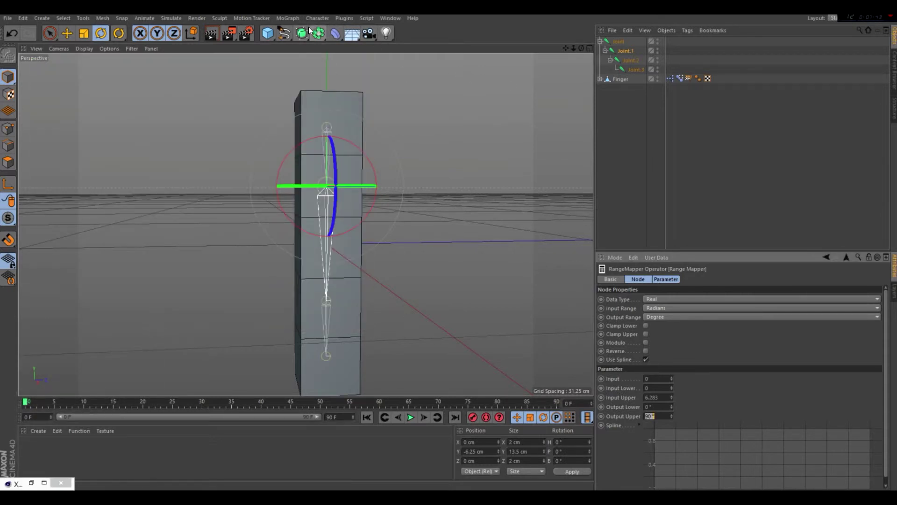
click(268, 34)
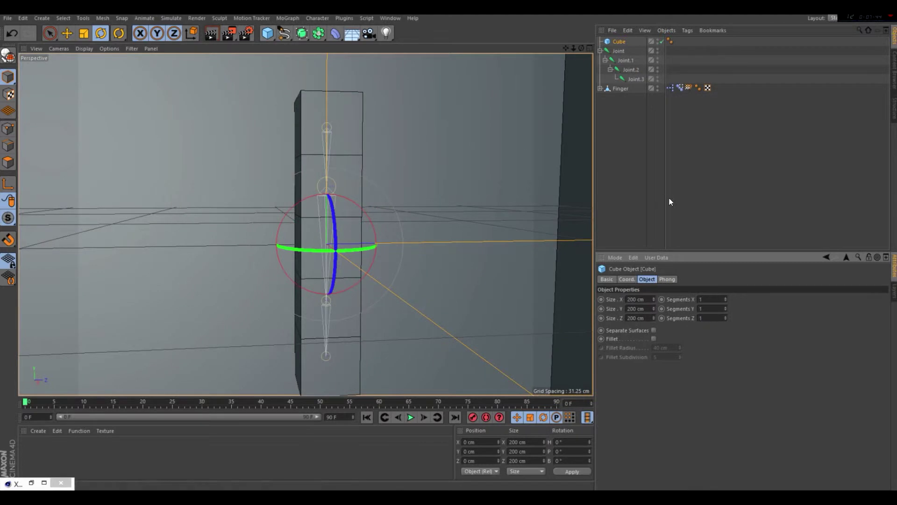
click(631, 299)
text(3.1)
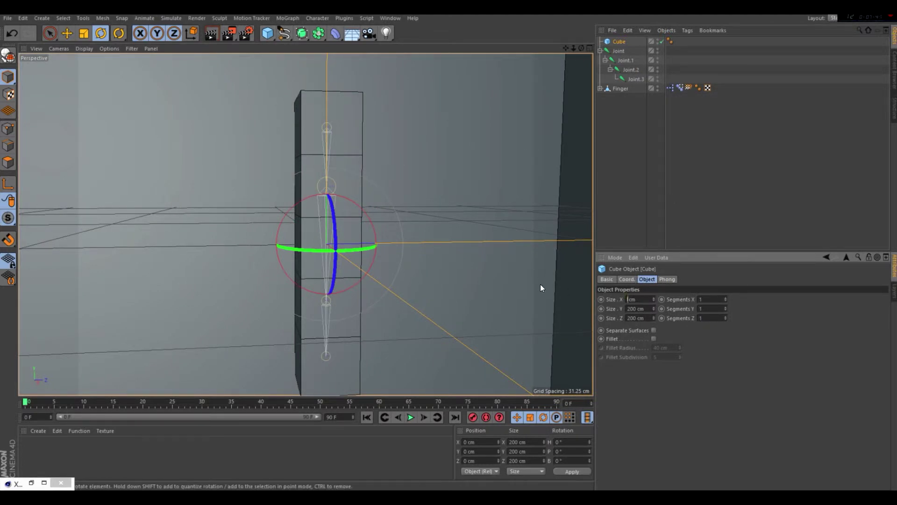
text(25)
key(Tab)
text(12)
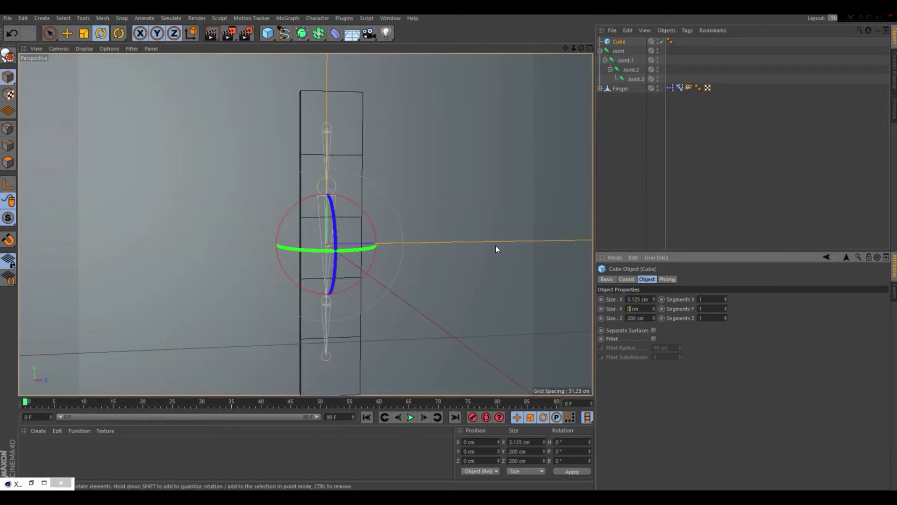
text(.5)
key(Tab)
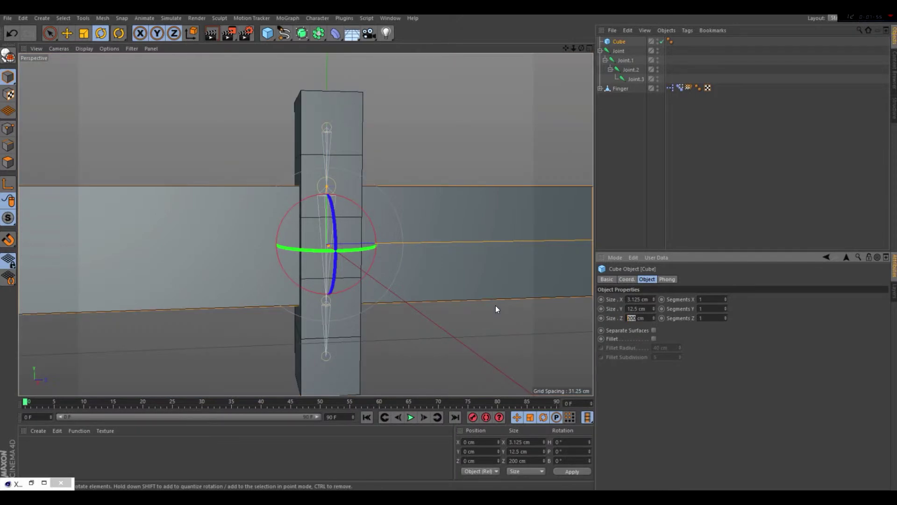
text(3)
text(.125)
key(Return)
scroll(223, 130, down, 3)
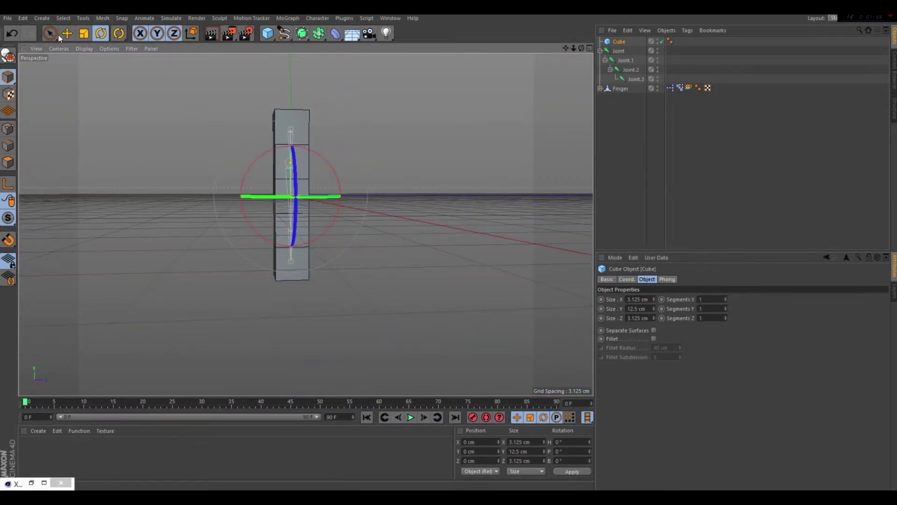
- Move the cube beside the top of the finger, to Y 15.625 cm and Z -9.375 cm
key(e)
drag(363, 198, 331, 173)
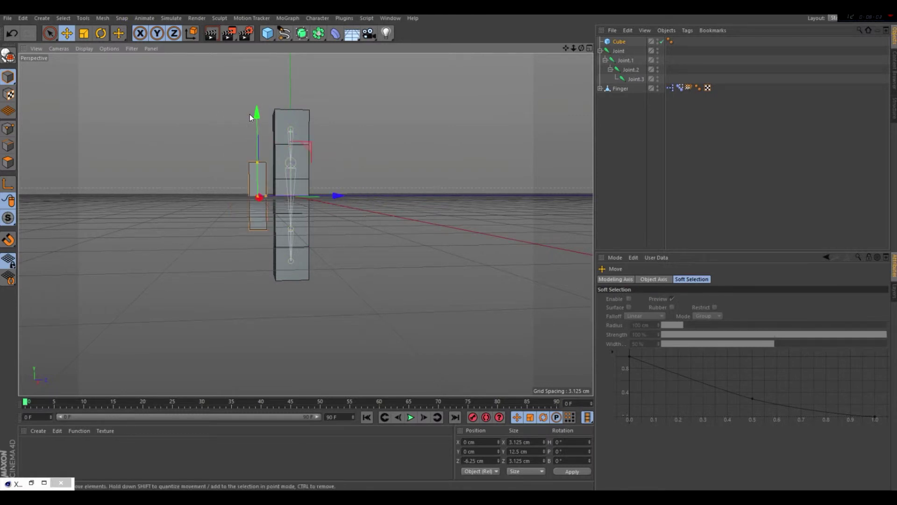
drag(256, 114, 247, 32)
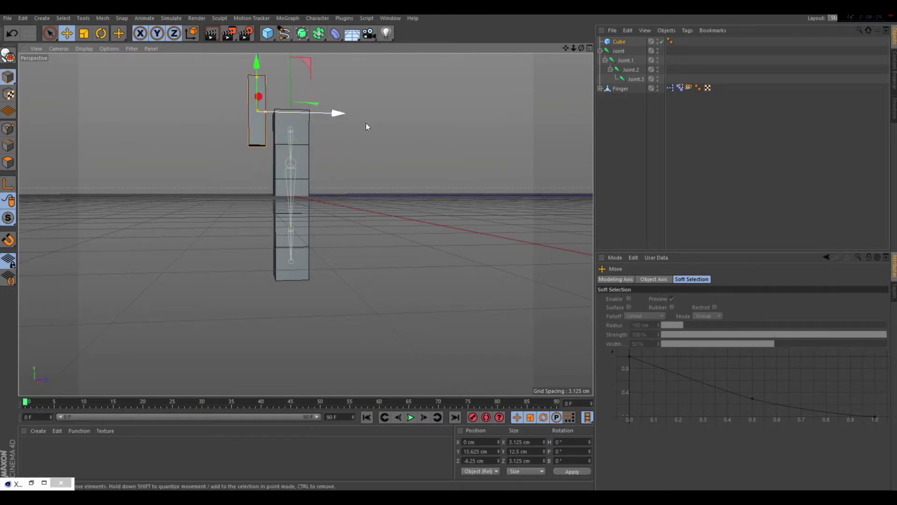
drag(333, 114, 325, 112)
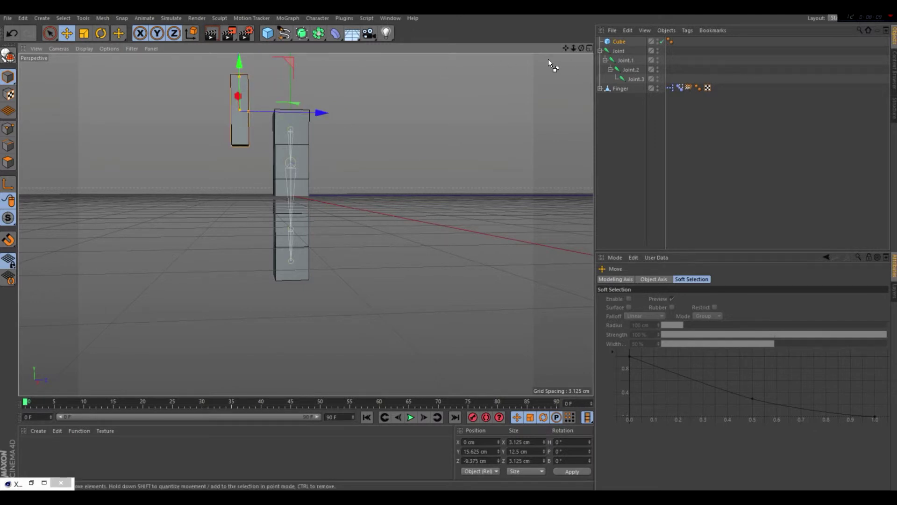
- Duplicate the cube and set the copy's Y size to 12.5/4 cm
key(ctrl+c)
key(ctrl+v)
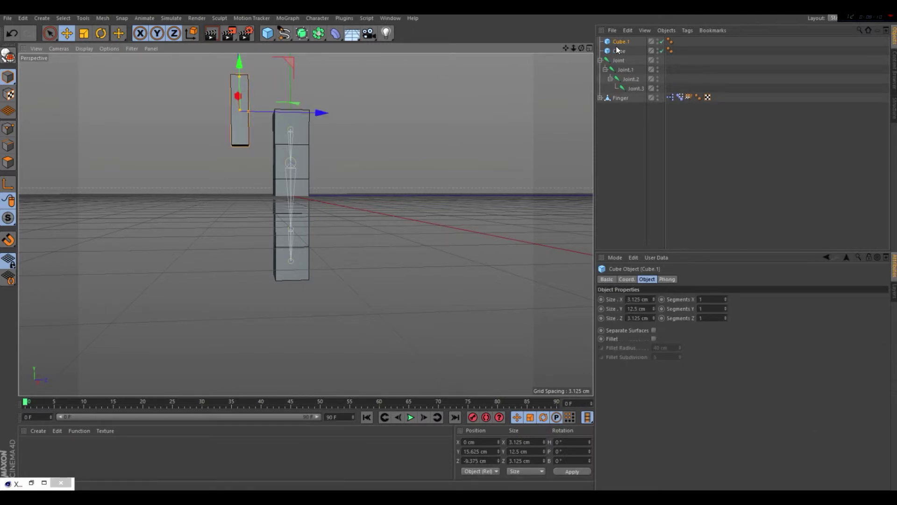
double_click(636, 309)
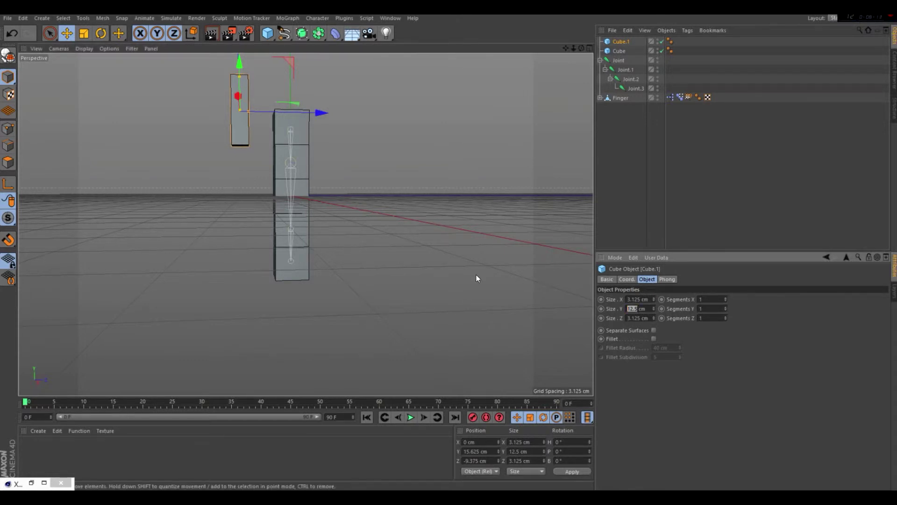
text(1)
text(2.5/4)
key(Return)
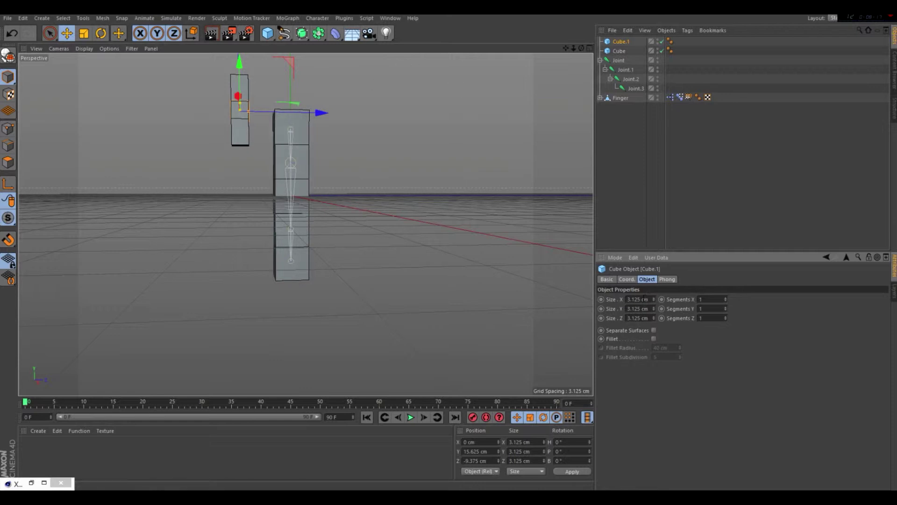
click(638, 299)
double_click(637, 299)
alt+drag(253, 122, 374, 100)
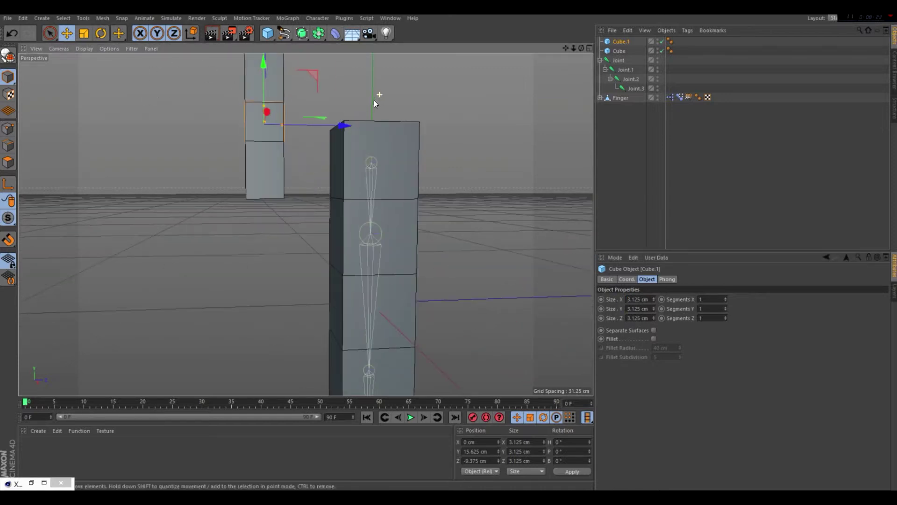
drag(582, 48, 693, 335)
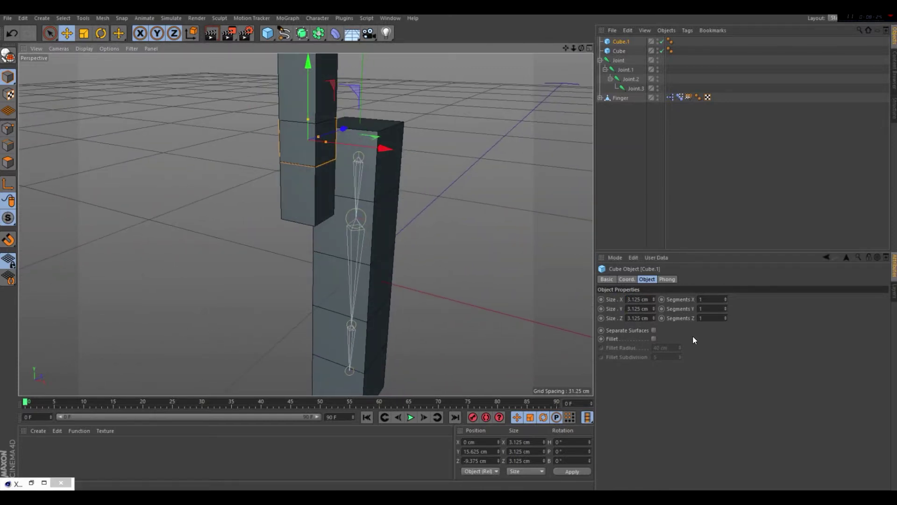
click(645, 301)
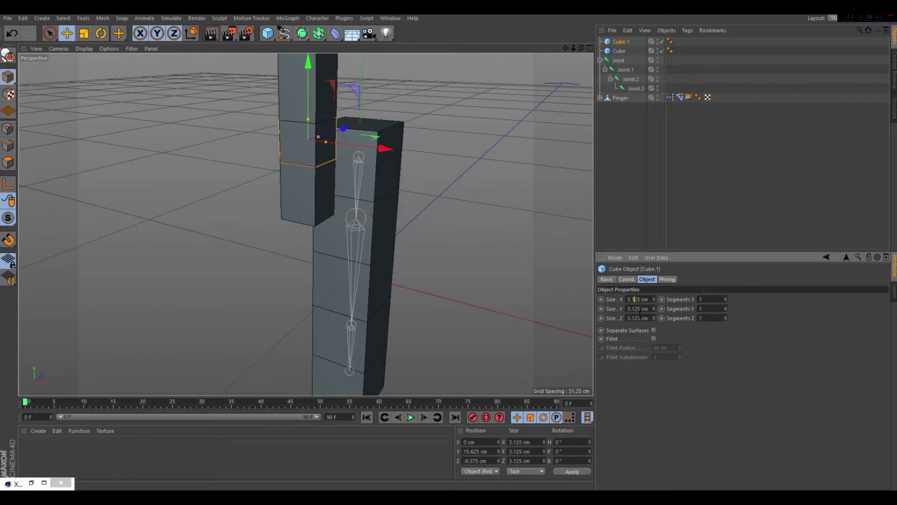
key(BackSpace)
text(2)
key(ctrl+z)
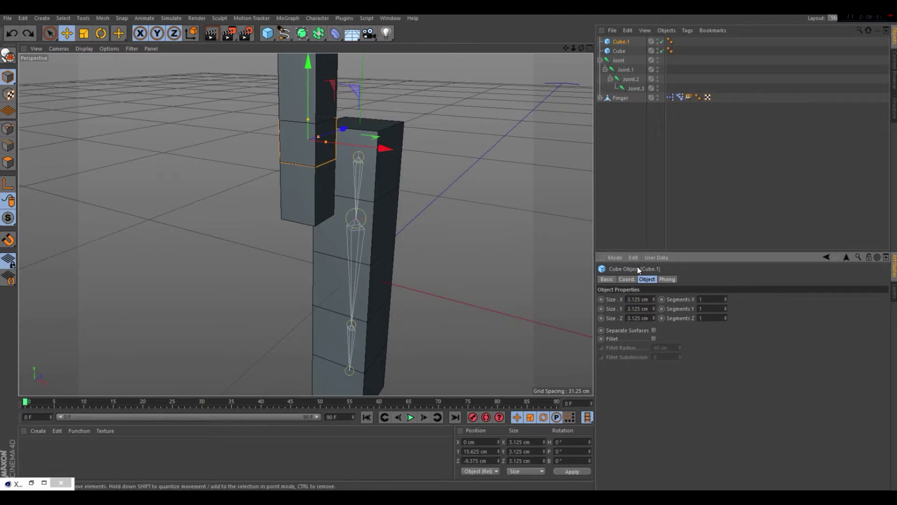
- Set the tall cube's X and Z sizes each to 3.125/2 cm
click(616, 51)
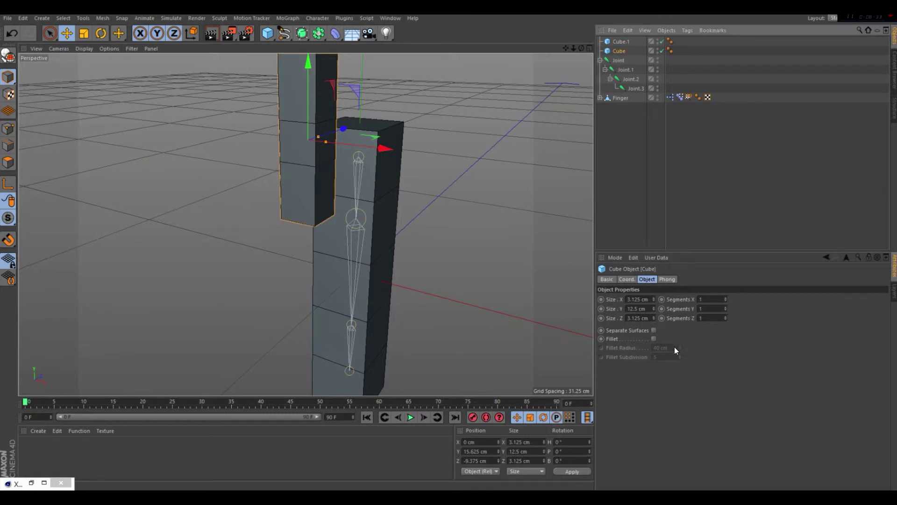
click(637, 299)
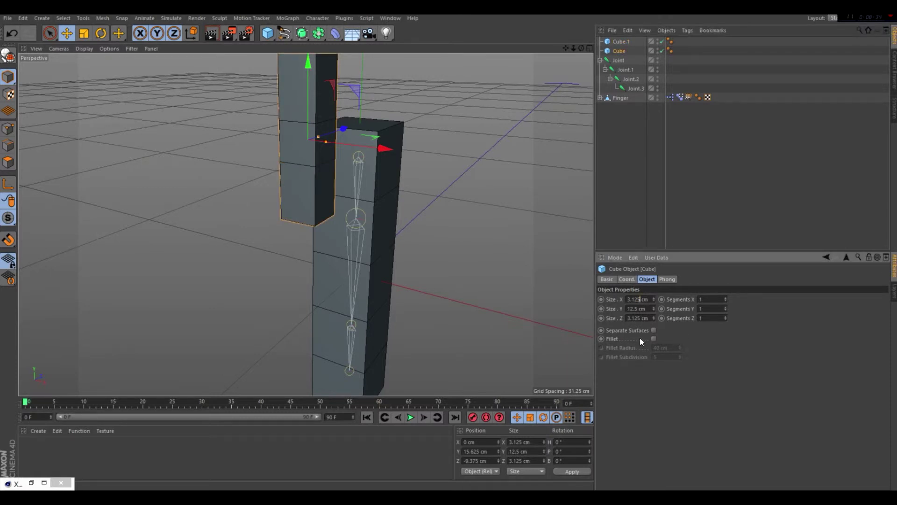
text(/2)
key(Return)
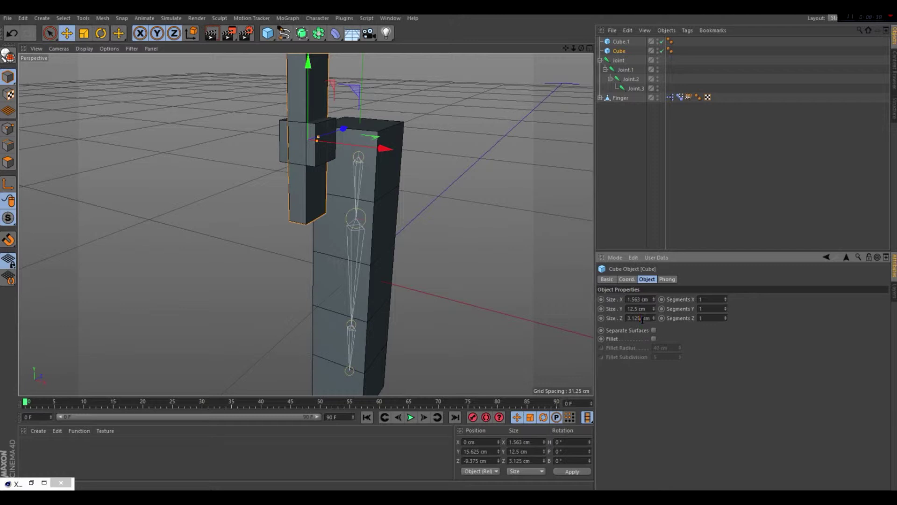
click(642, 319)
text(/2)
key(Return)
- Convert both controller cubes into editable polygon objects
drag(582, 47, 582, 77)
click(617, 43)
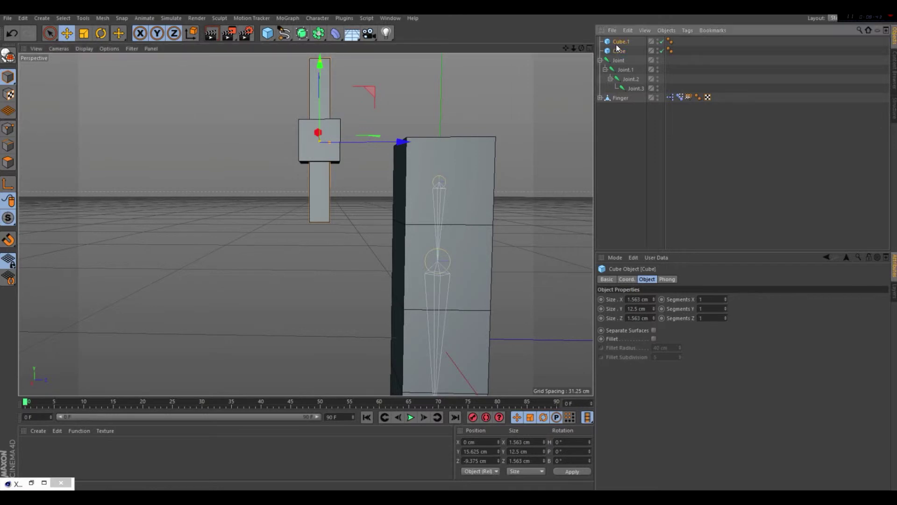
key(c)
click(619, 51)
key(c)
- Rename the small 3.125 cm cube as Controller
click(621, 42)
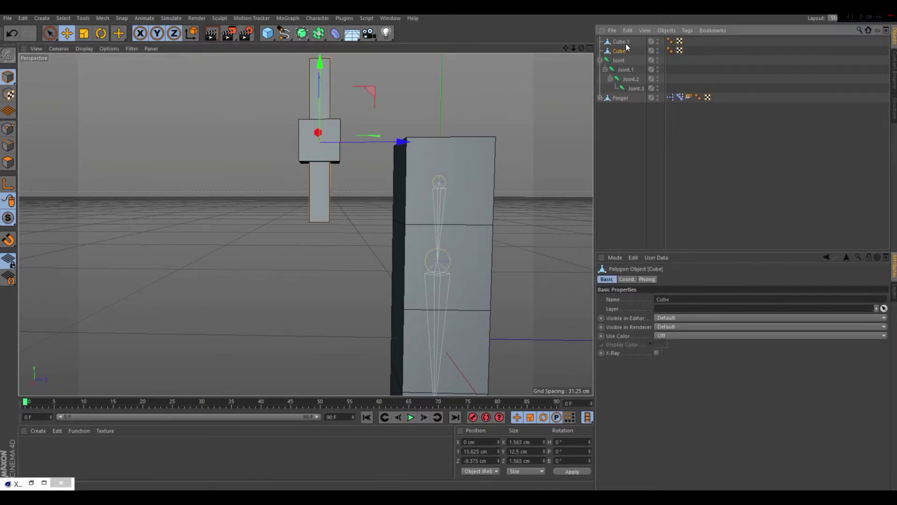
click(711, 299)
key(BackSpace)
text(C)
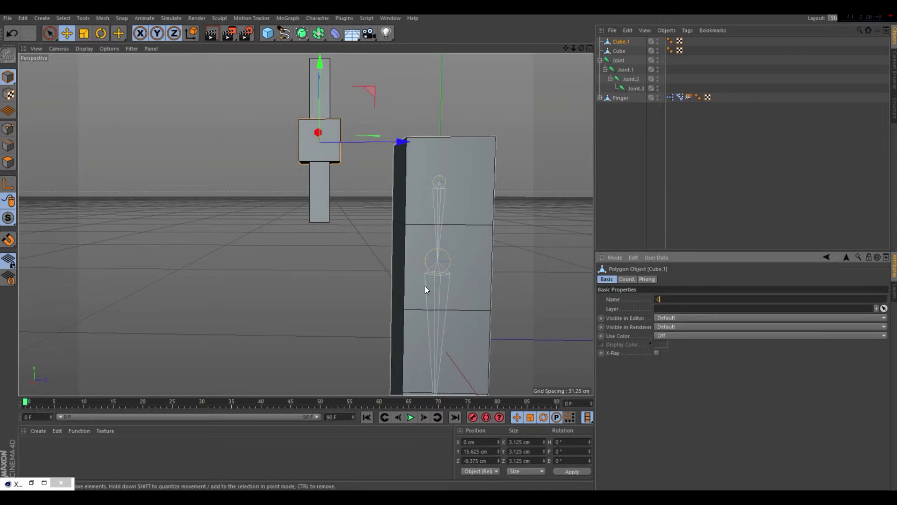
text(or)
text(troller)
key(Return)
- Rename the tall cube as Controller Base and make Controller its child
click(619, 50)
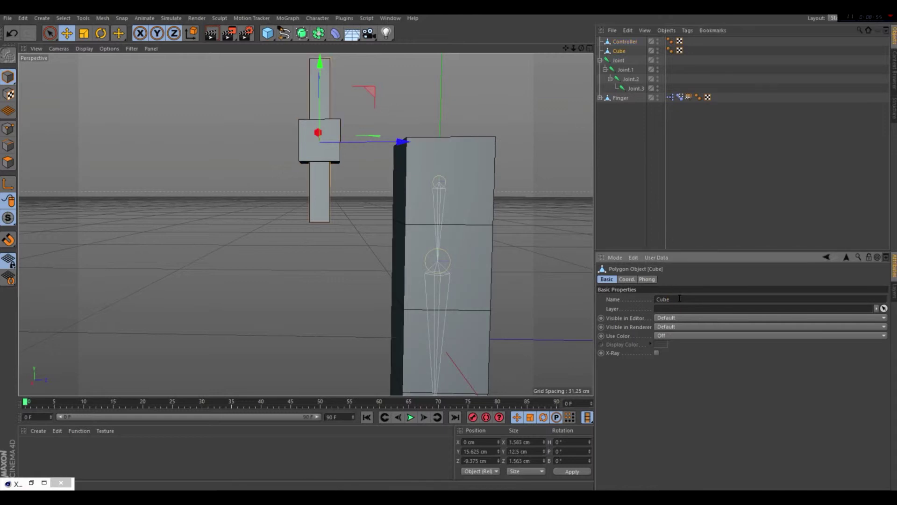
key(BackSpace)
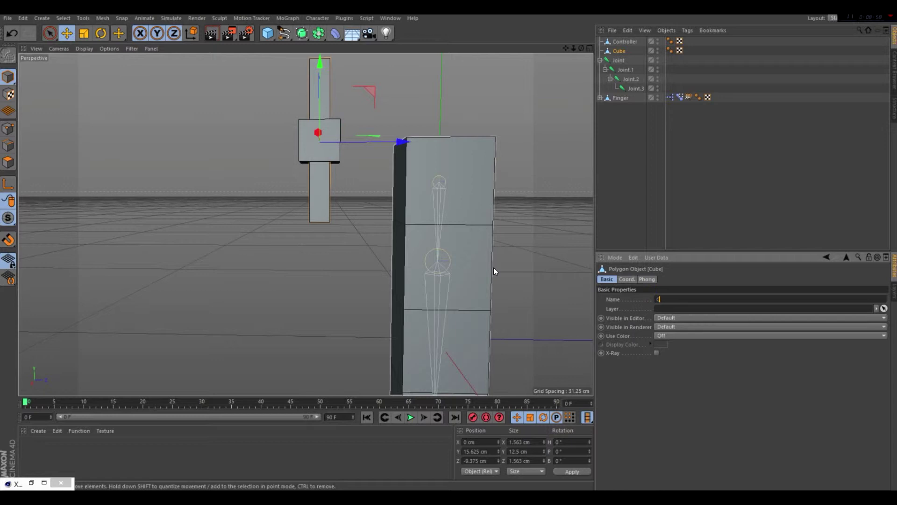
text(Controller Base)
key(Return)
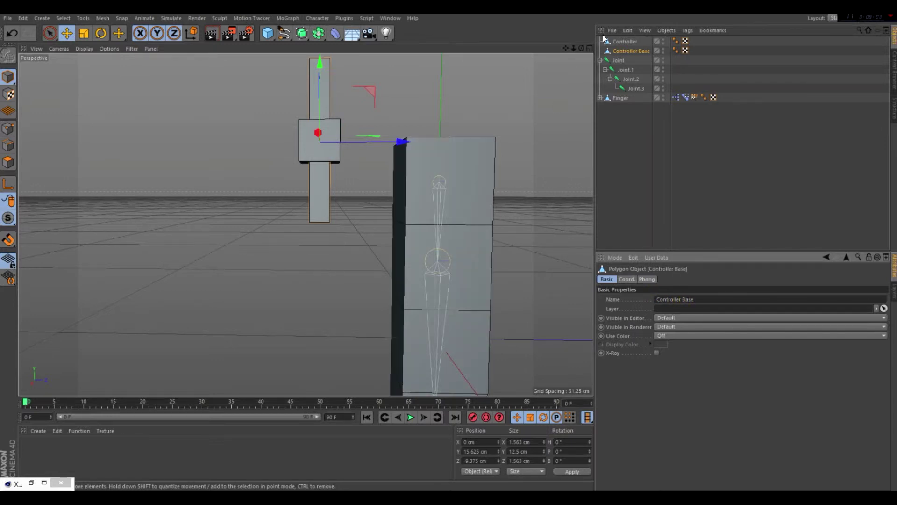
drag(616, 41, 627, 49)
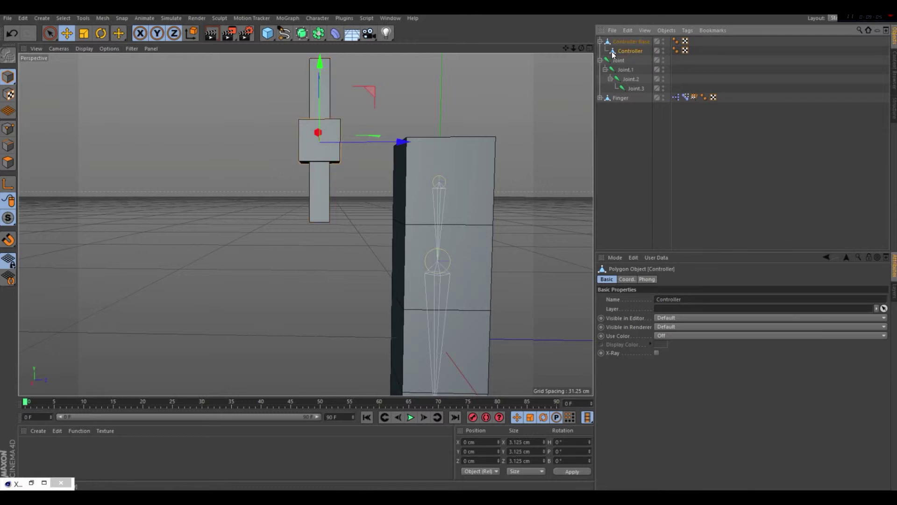
- Add a Protection tag to Controller and set its position mode to Limit
right_click(624, 55)
mouse_move(661, 58)
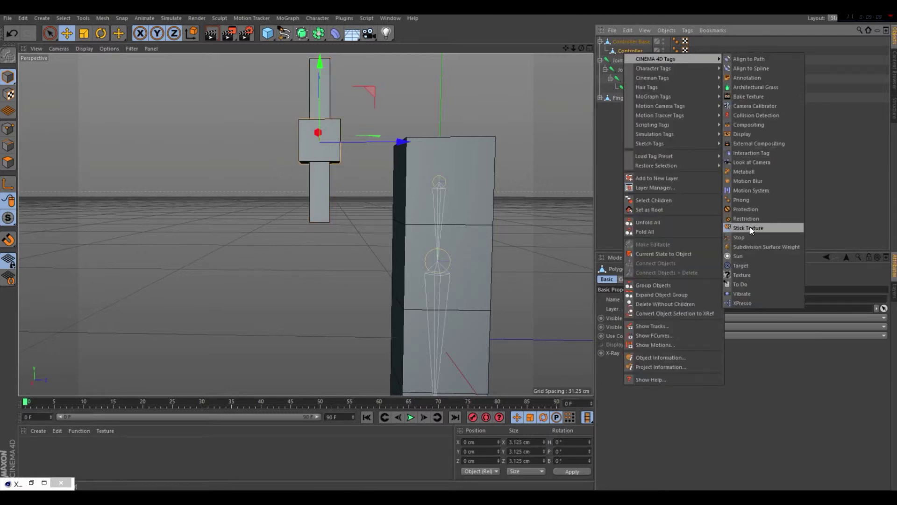
click(742, 208)
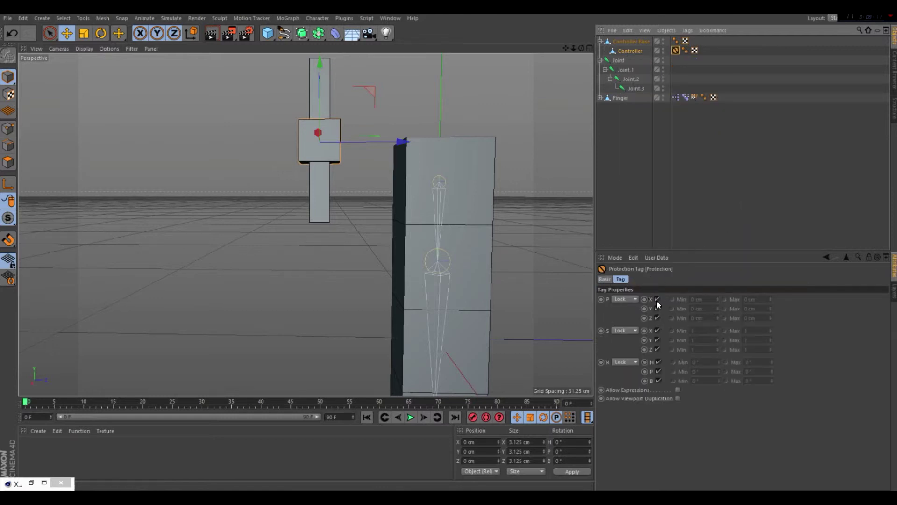
click(621, 298)
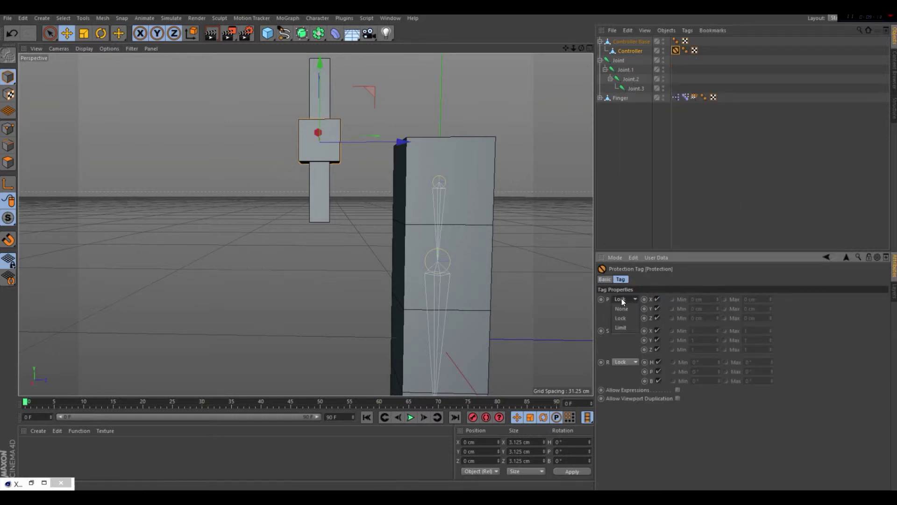
click(620, 328)
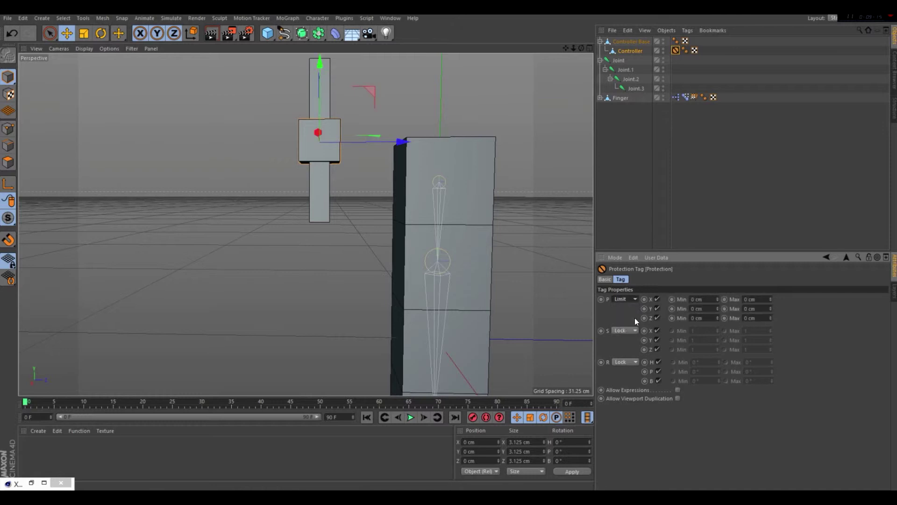
- Limit Controller's Y position in the Protection tag to a minimum of -6.25 cm and a maximum of 6.25 cm
click(693, 308)
click(746, 309)
key(BackSpace)
text(6.25)
key(Return)
drag(563, 50, 322, 228)
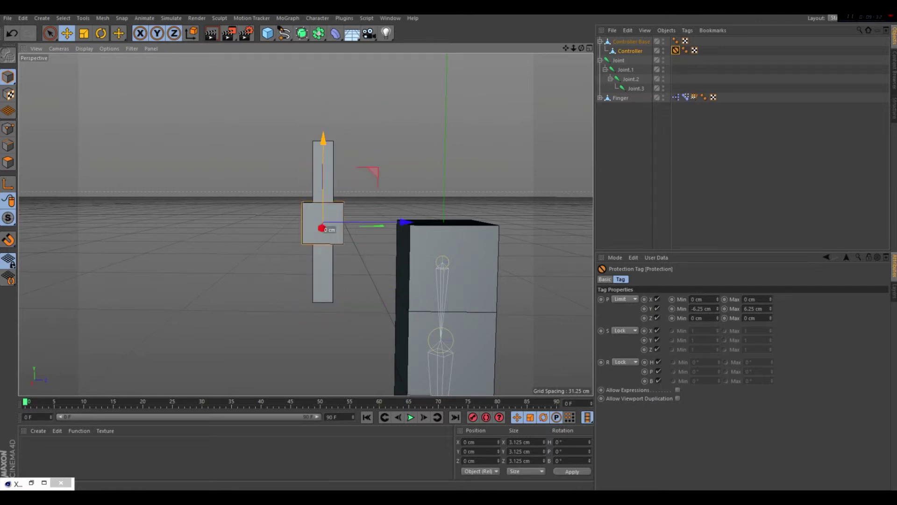
- Turn on Use Color for Controller Base and give it a cyan-blue display color with a hue of 192°
click(621, 41)
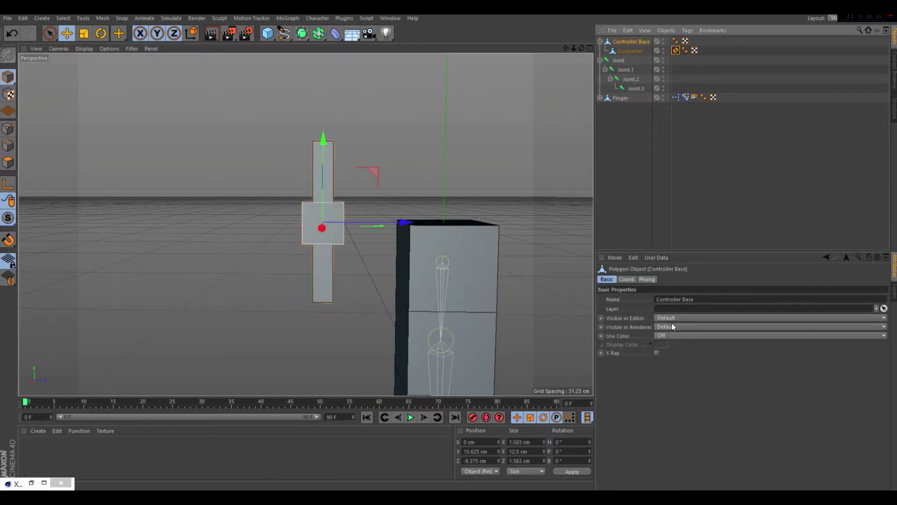
click(663, 335)
click(659, 355)
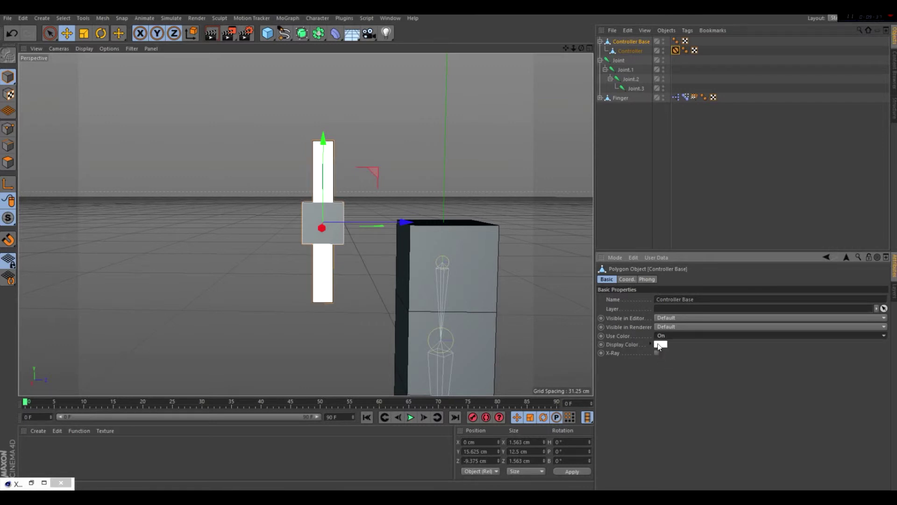
click(659, 344)
click(682, 307)
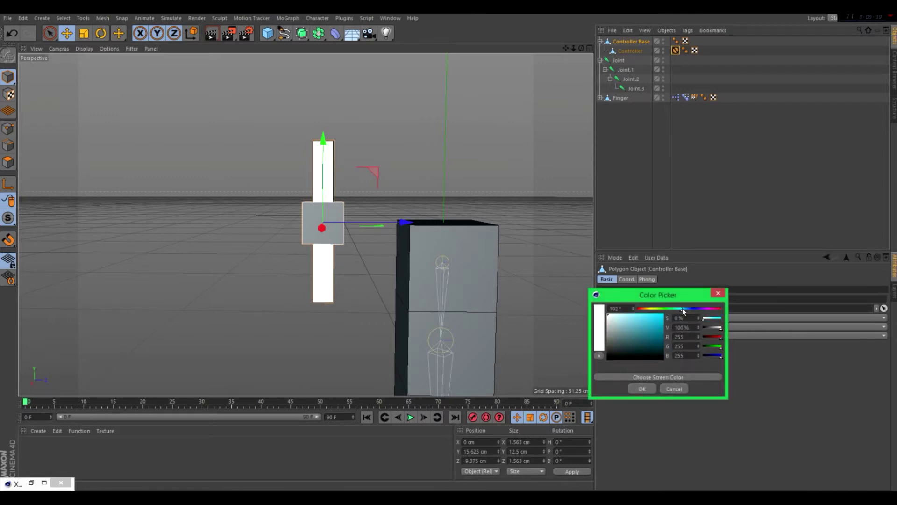
mouse_move(647, 333)
mouse_down()
mouse_move(660, 319)
mouse_move(652, 329)
mouse_up()
click(642, 388)
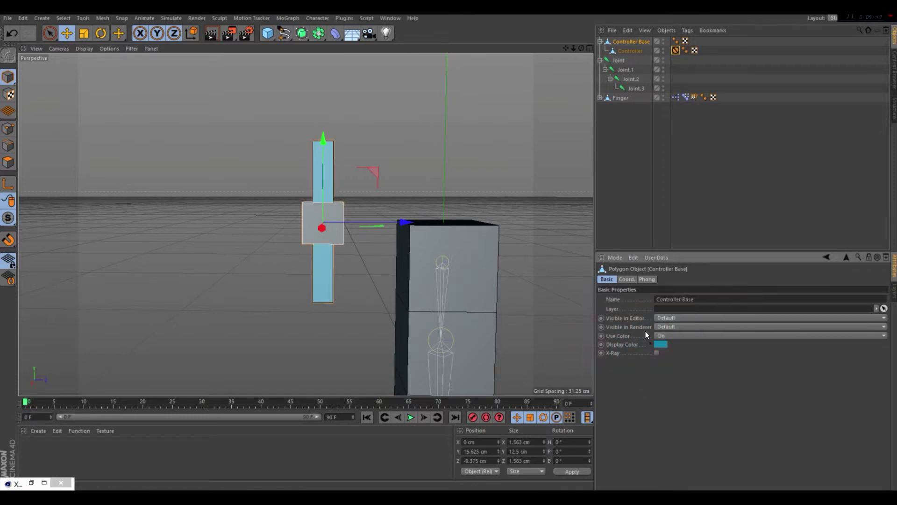
- Turn on Use Color for Controller and give it a dark teal-blue display color
click(629, 50)
click(662, 335)
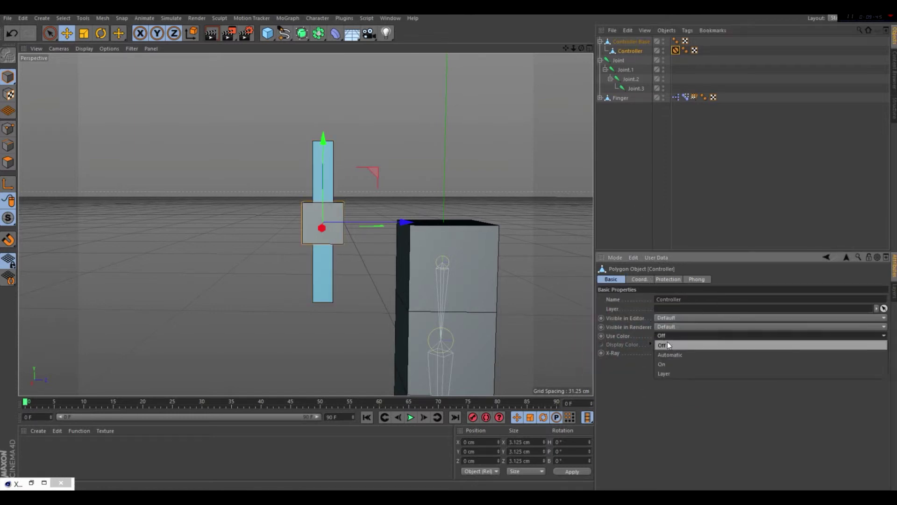
click(664, 363)
click(659, 345)
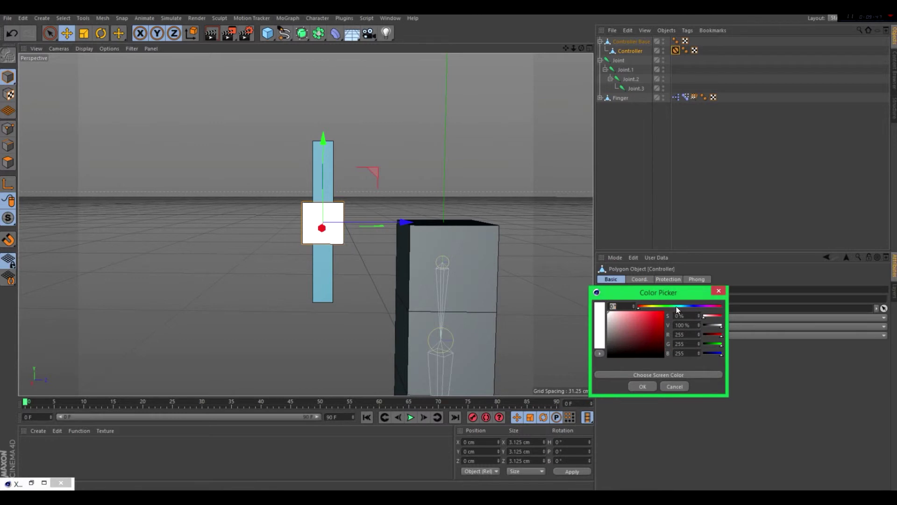
click(678, 306)
click(654, 334)
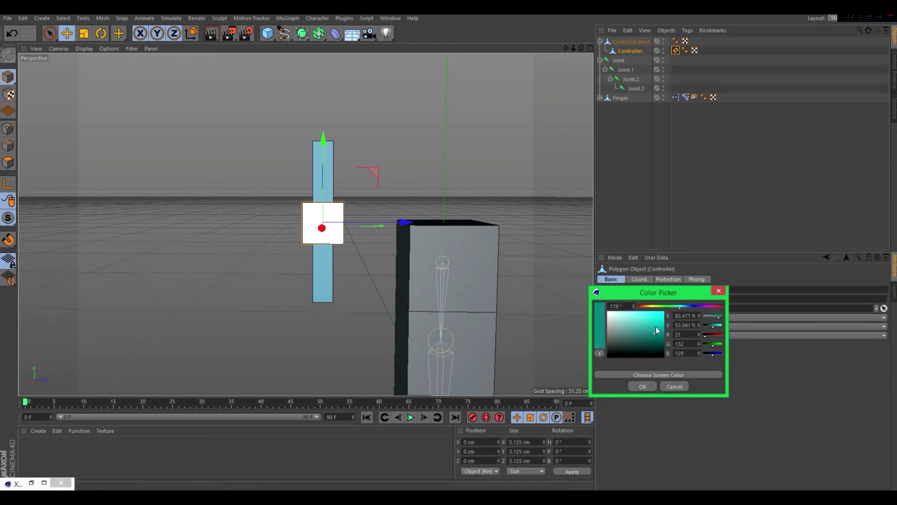
click(682, 306)
click(641, 386)
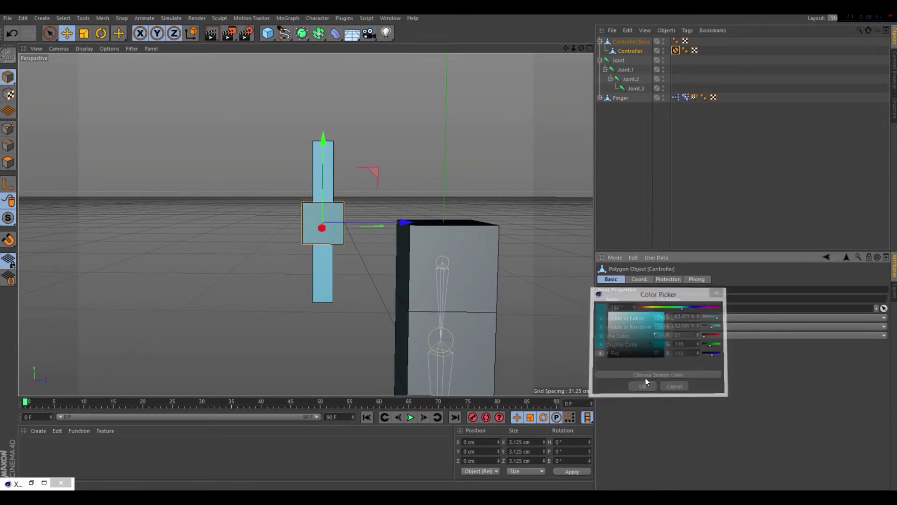
- Enable X-Ray display for both Controller and Controller Base, and clear the selection
click(657, 353)
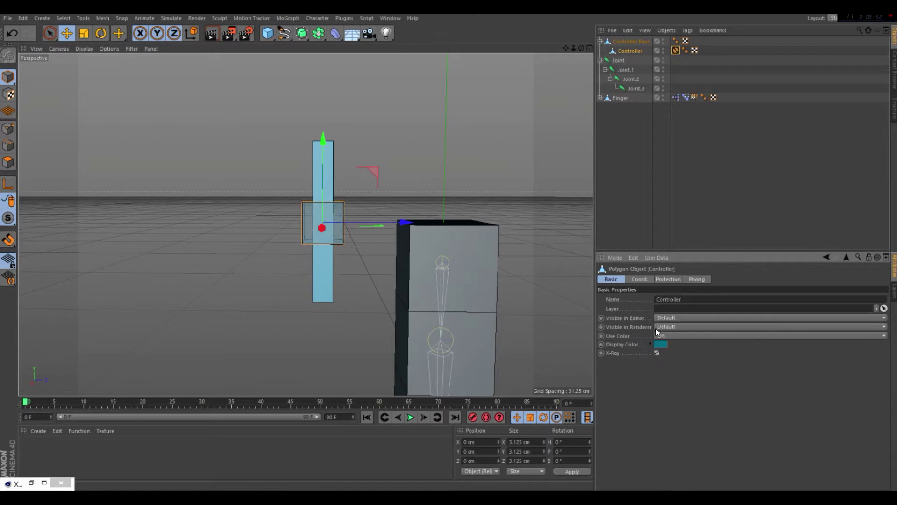
click(629, 40)
click(656, 353)
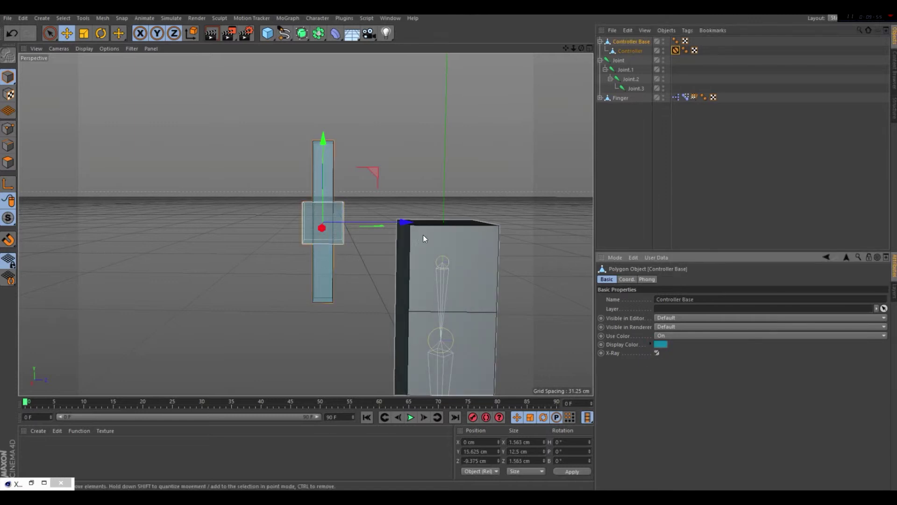
drag(582, 49, 661, 54)
click(268, 204)
scroll(267, 204, up, 1)
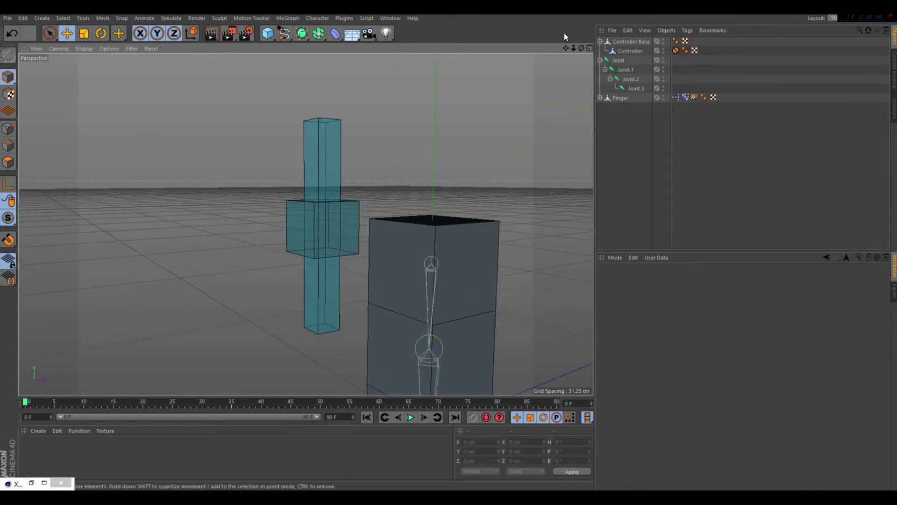
- Hide Controller Base and Controller in the renderer only, and test-render the viewport
click(662, 42)
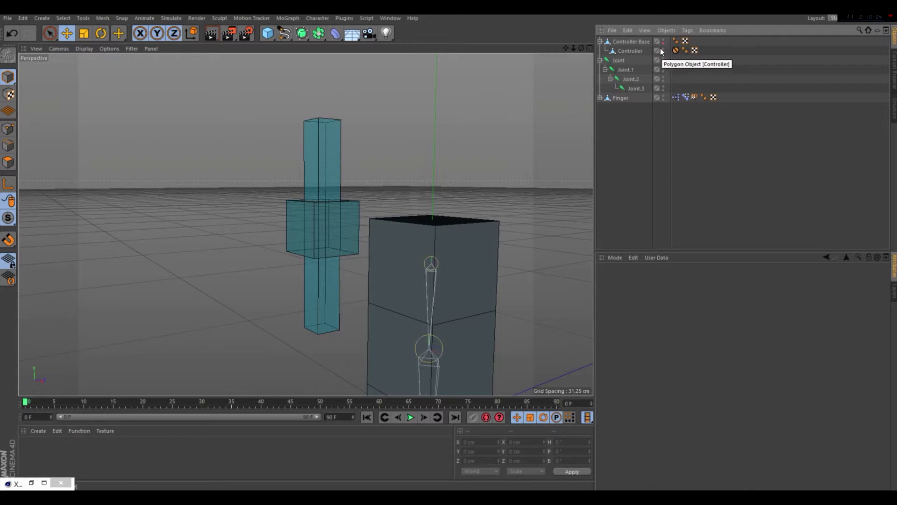
click(216, 33)
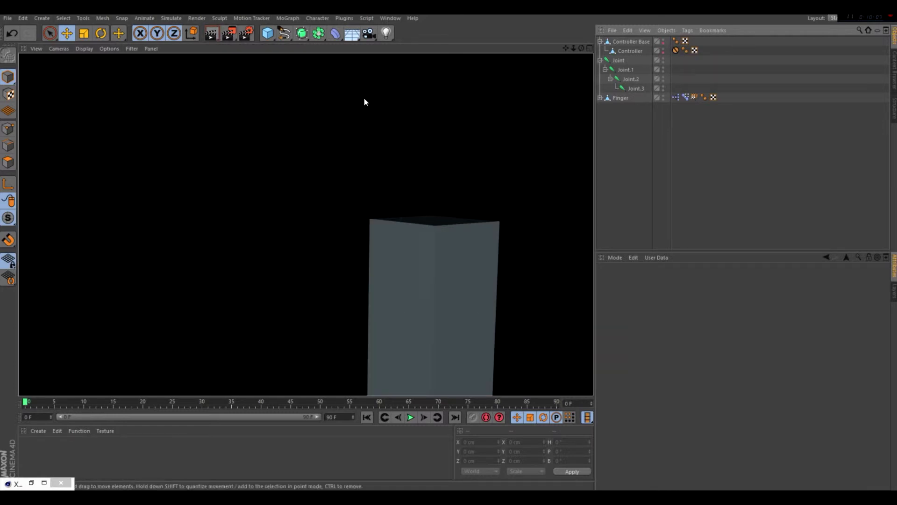
click(370, 228)
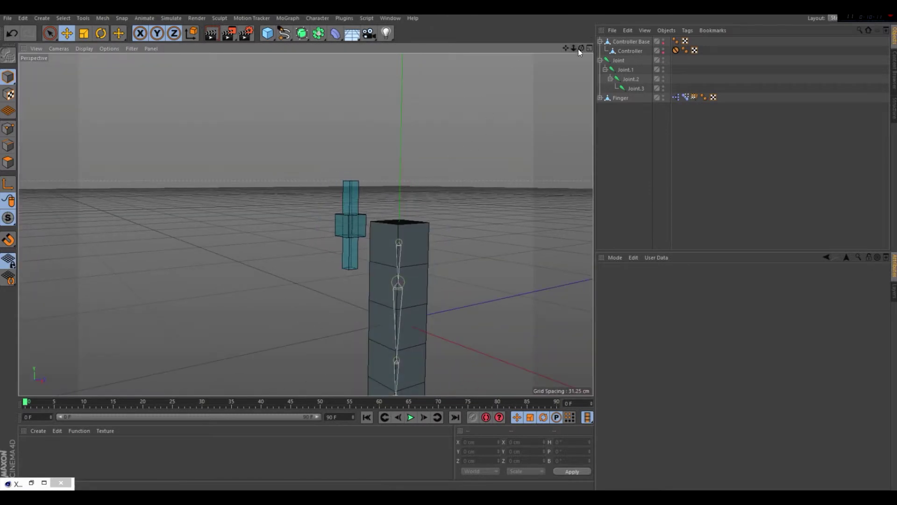
- Add a Controller node to the XPresso graph and give it a Position . Y output port
drag(582, 49, 380, 250)
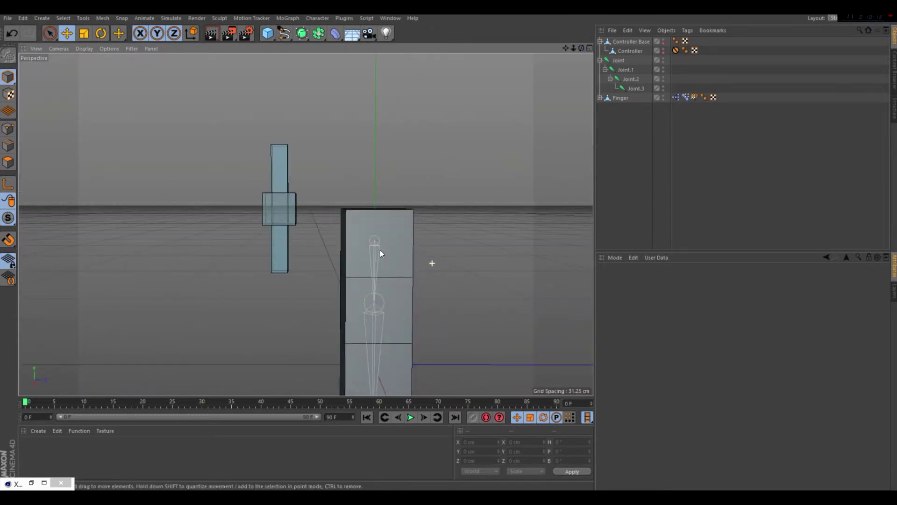
click(31, 483)
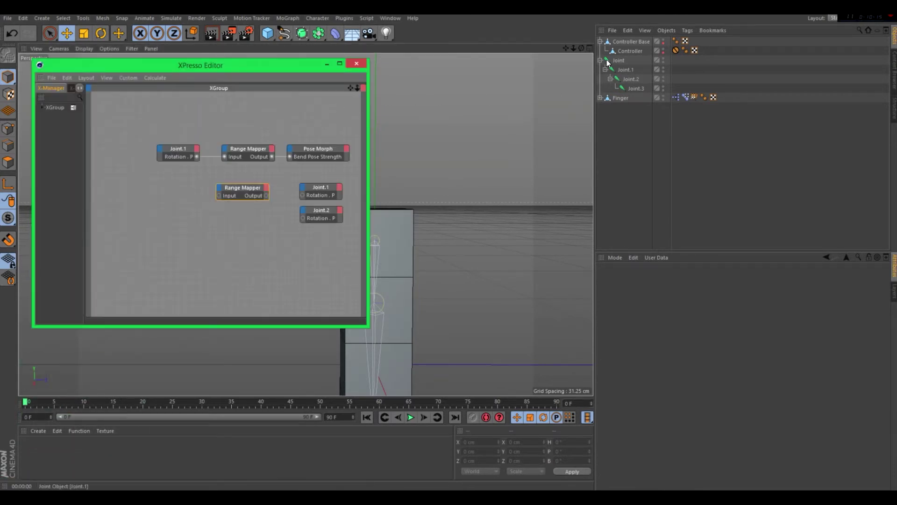
click(623, 50)
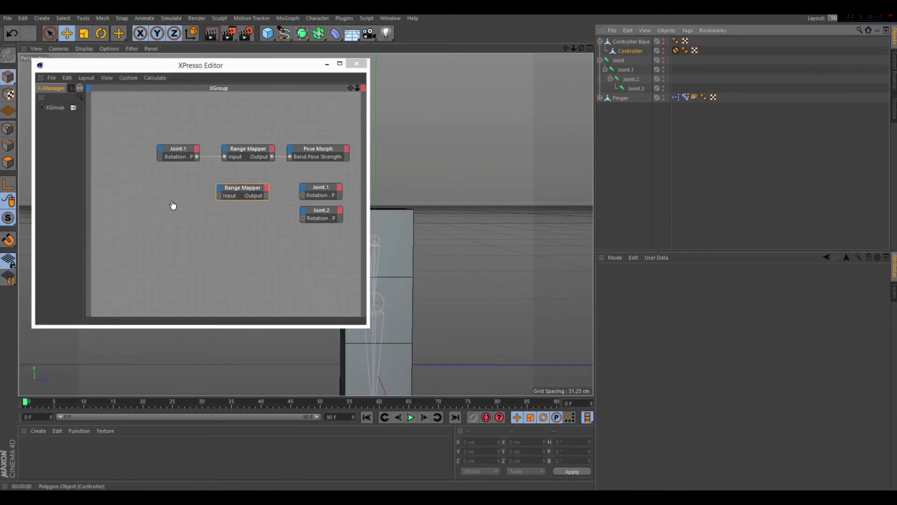
drag(172, 205, 181, 198)
click(184, 197)
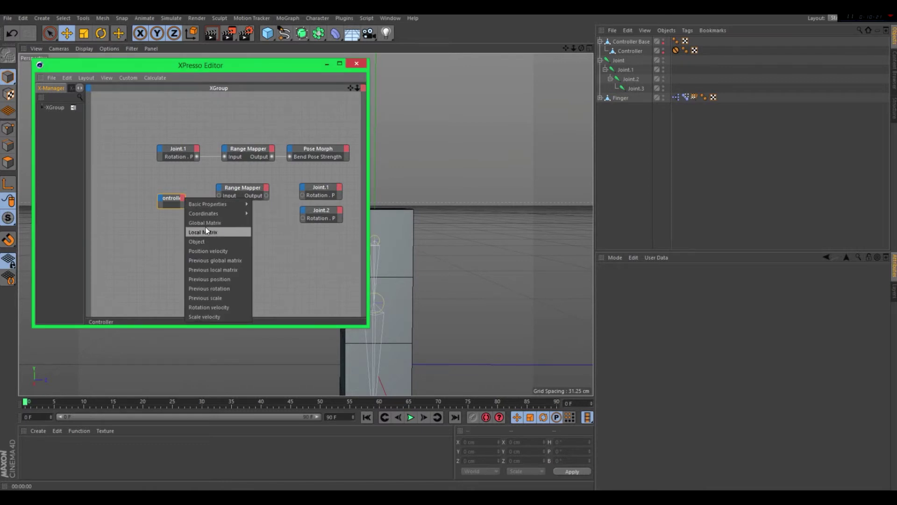
mouse_move(209, 213)
mouse_move(278, 240)
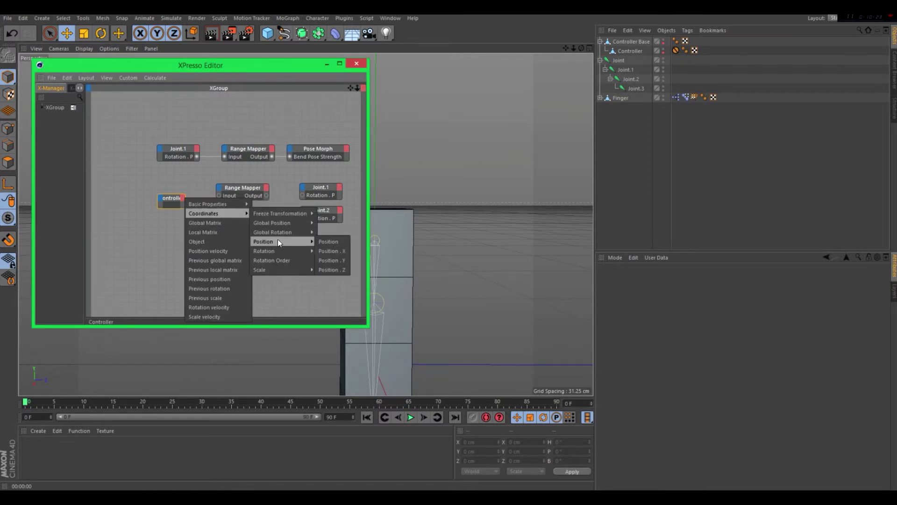
click(335, 260)
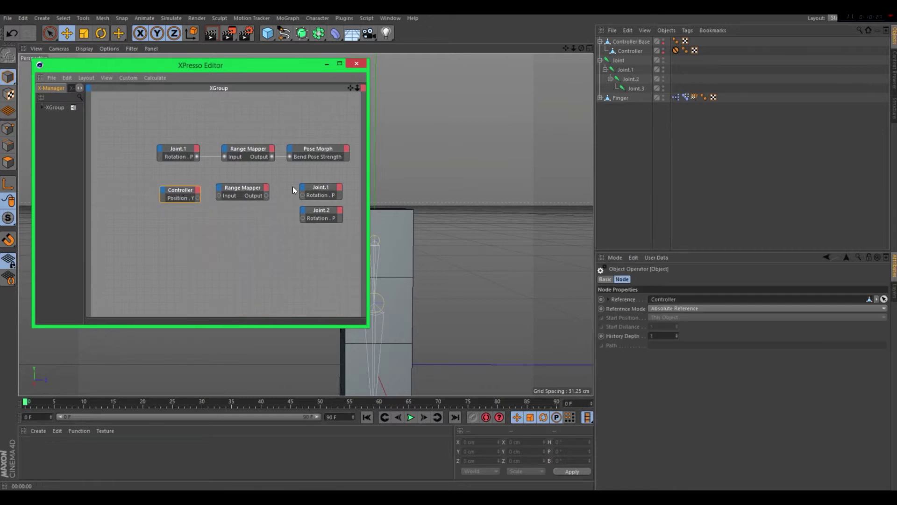
- Place the Joint.1 and Joint.2 target nodes closer together, and set the unconnected Range Mapper's Input Lower to -6.25 and Input Upper to 6.25
drag(324, 183, 326, 179)
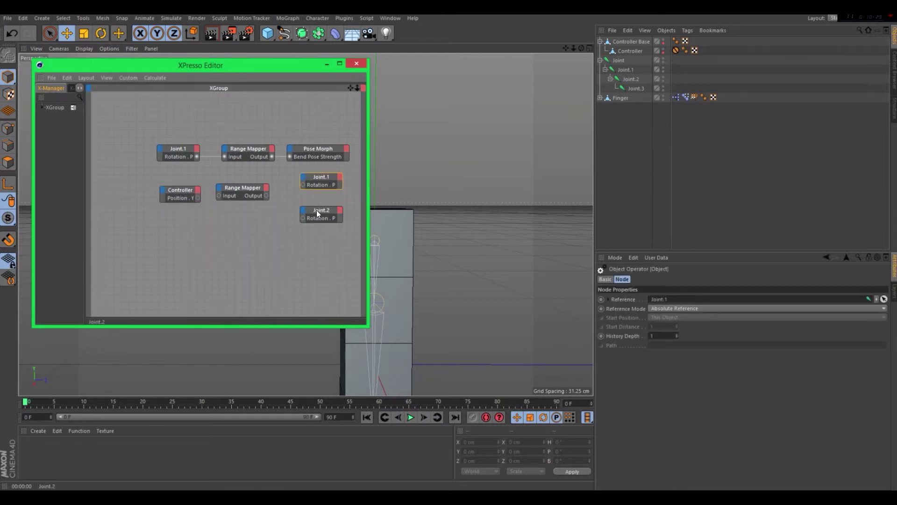
drag(316, 210, 318, 197)
click(192, 191)
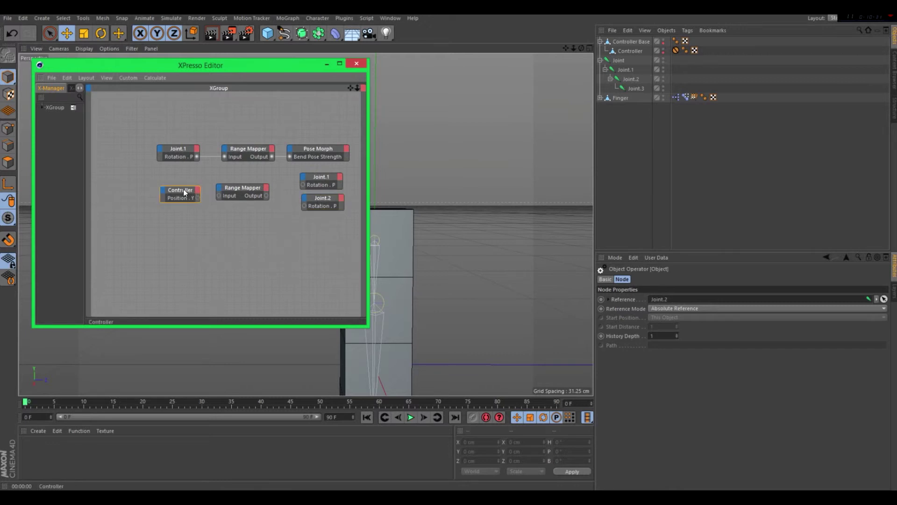
click(235, 189)
click(659, 397)
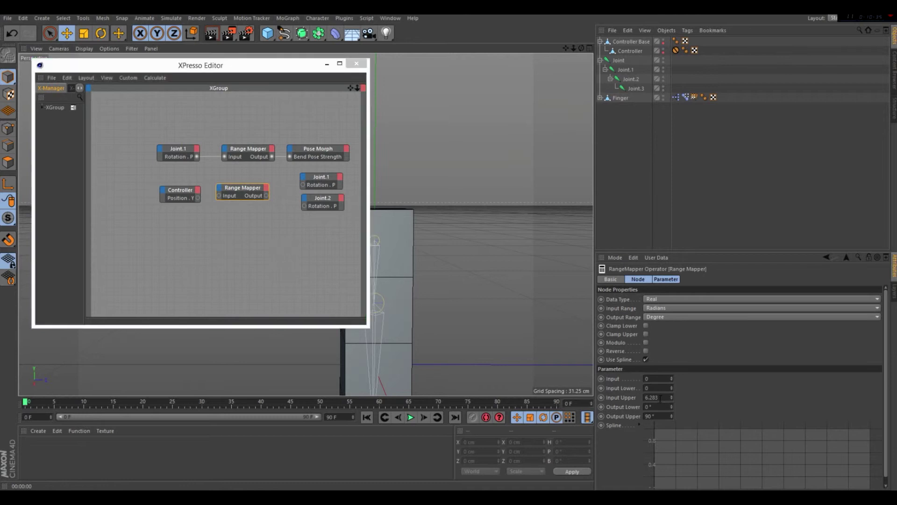
key(BackSpace)
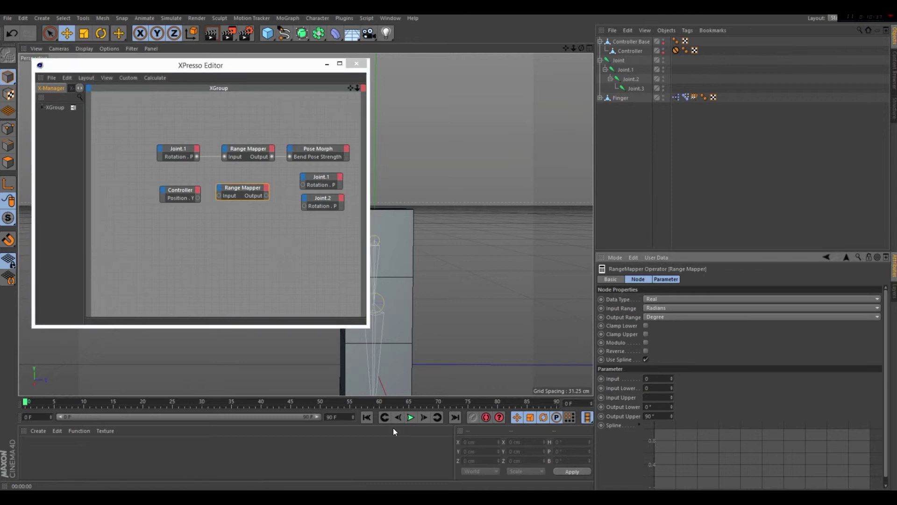
text(6.25)
text(5)
- Wire Controller's Position . Y through the Range Mapper into Joint.1's Rotation . P, and raise Controller to 6.25 cm to test the bend
drag(198, 197, 218, 195)
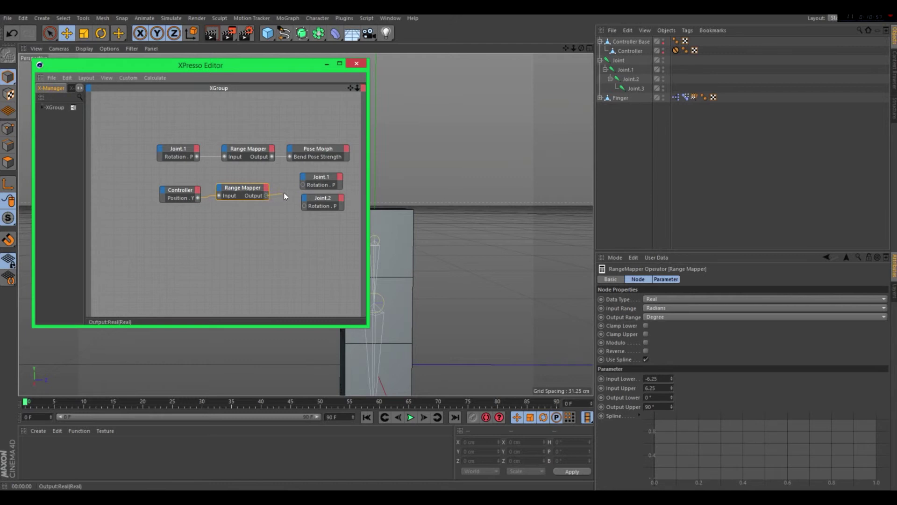
drag(302, 186, 304, 206)
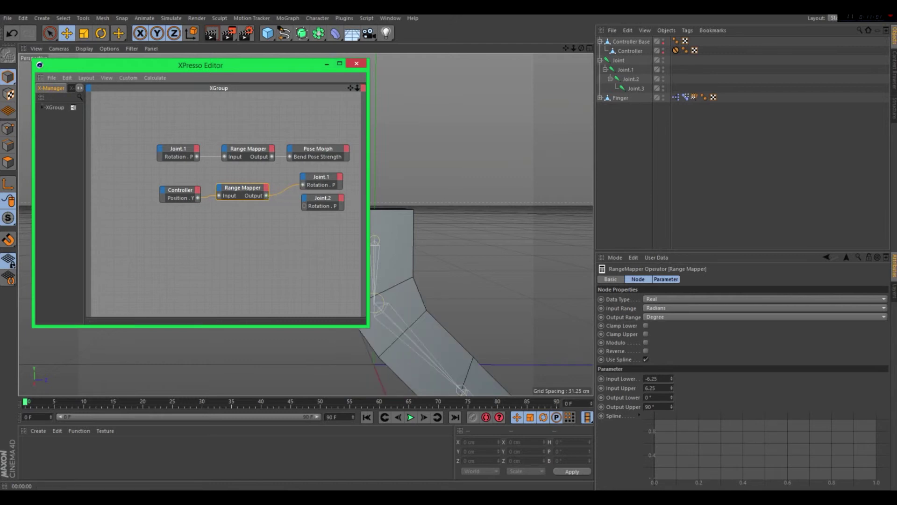
click(326, 64)
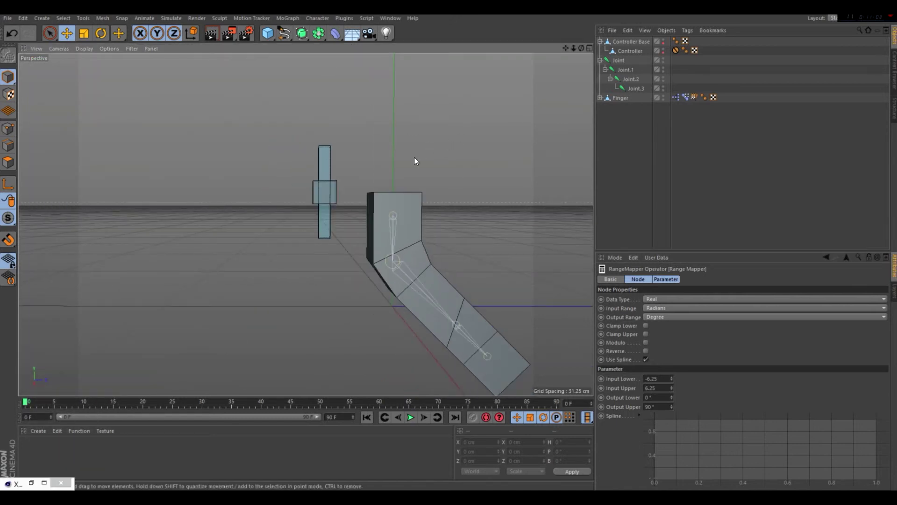
click(315, 193)
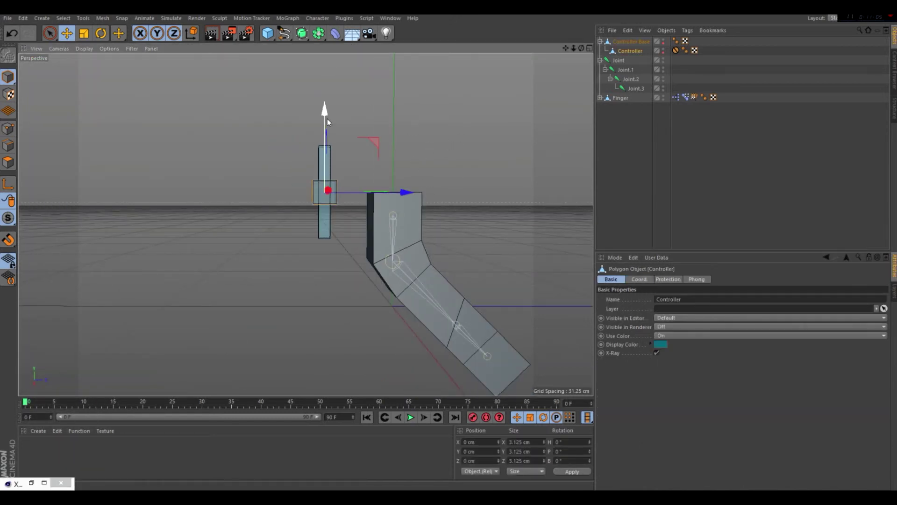
drag(327, 119, 349, 54)
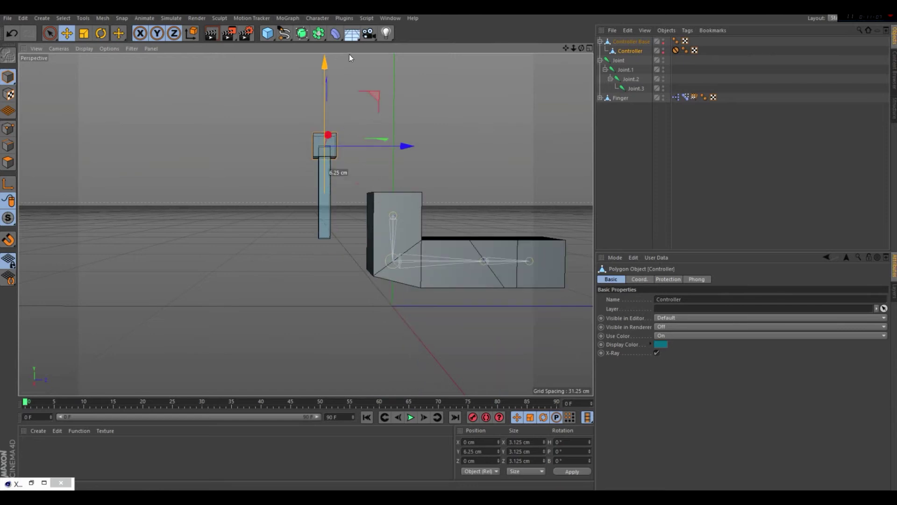
- Wire the same Range Mapper output into Joint.2's Rotation . P, and minimize the XPresso Editor
click(31, 482)
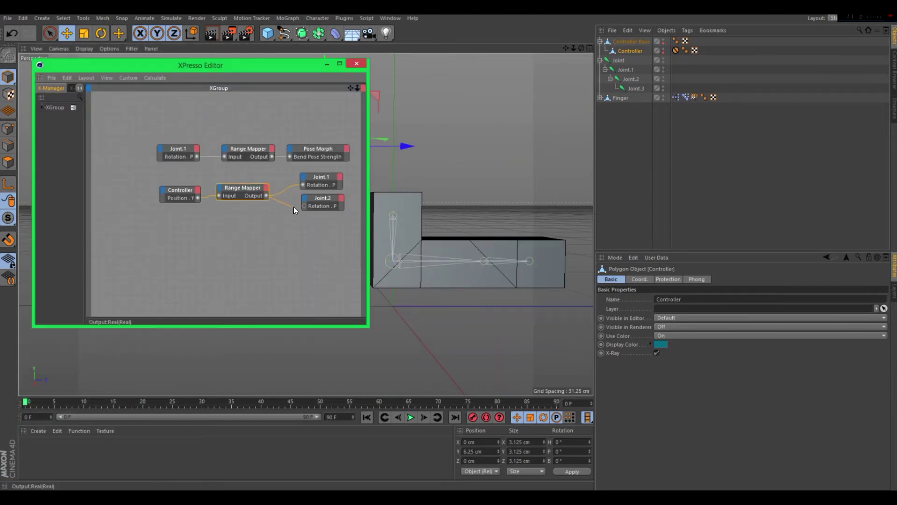
drag(301, 205, 304, 204)
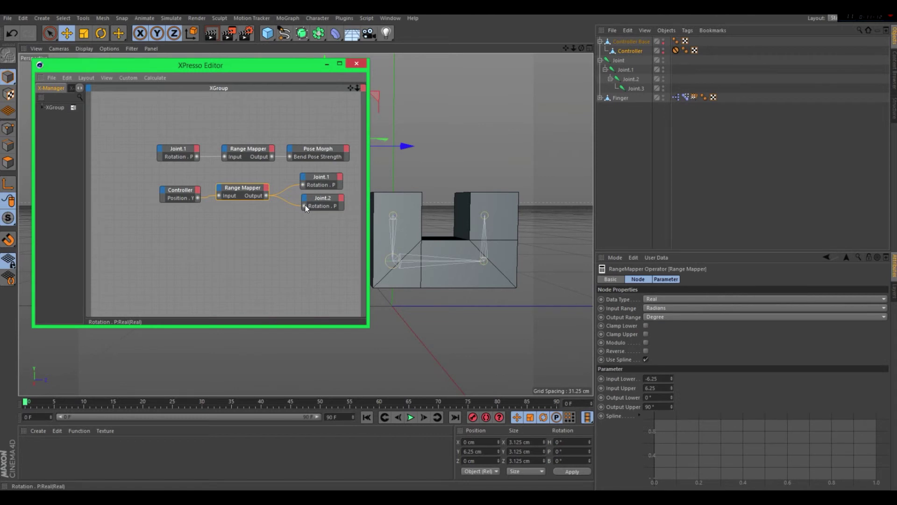
click(326, 66)
- Slide Controller down its base and back up to the middle to test both joints, and test-render the half-bent finger
drag(324, 63, 335, 197)
drag(324, 157, 324, 109)
alt+middle_drag(305, 224, 187, 173)
click(210, 33)
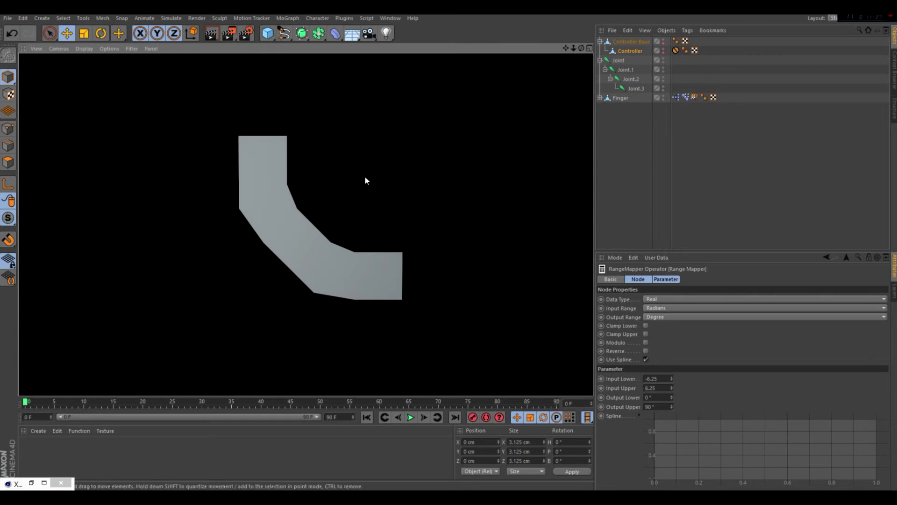
click(283, 209)
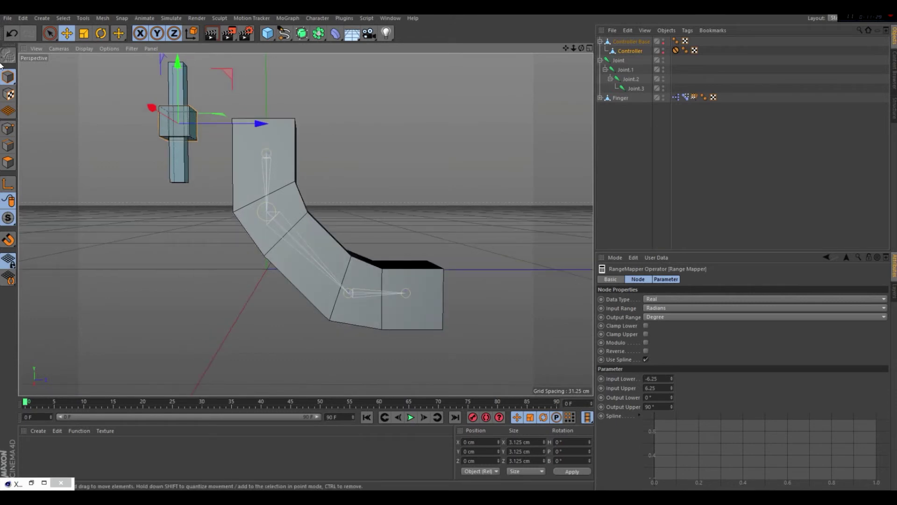
- Add a Subdivision Surface and make Finger its child
click(302, 34)
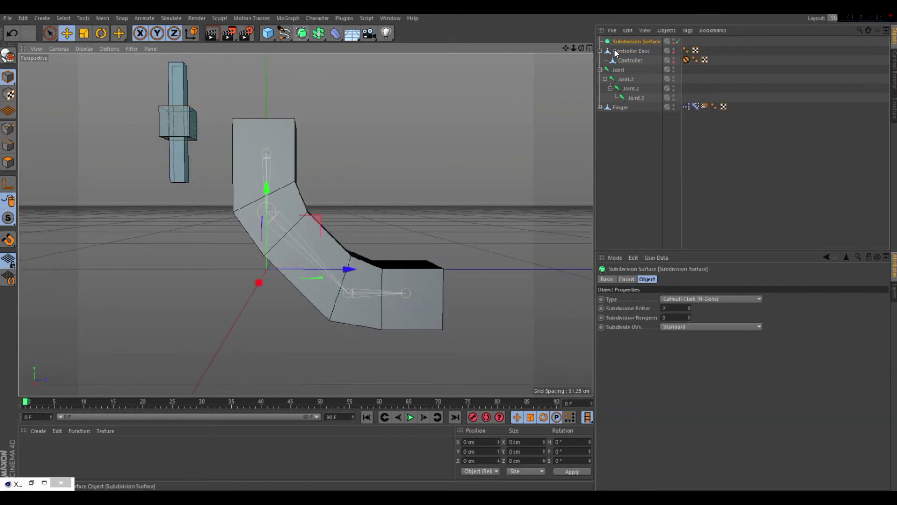
mouse_move(622, 50)
mouse_down()
mouse_move(621, 80)
mouse_move(626, 41)
mouse_up()
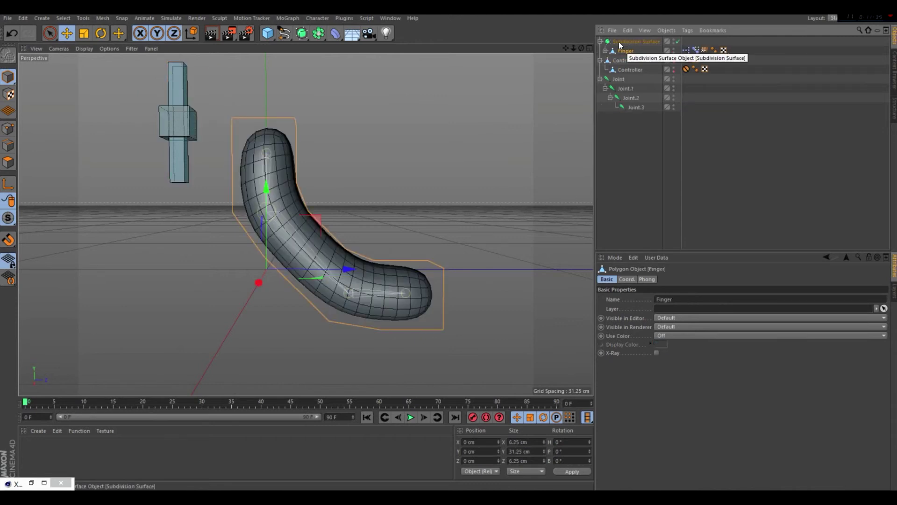
- Loop-select Finger's lengthwise corner edges and the border edges around both of its ends
click(9, 147)
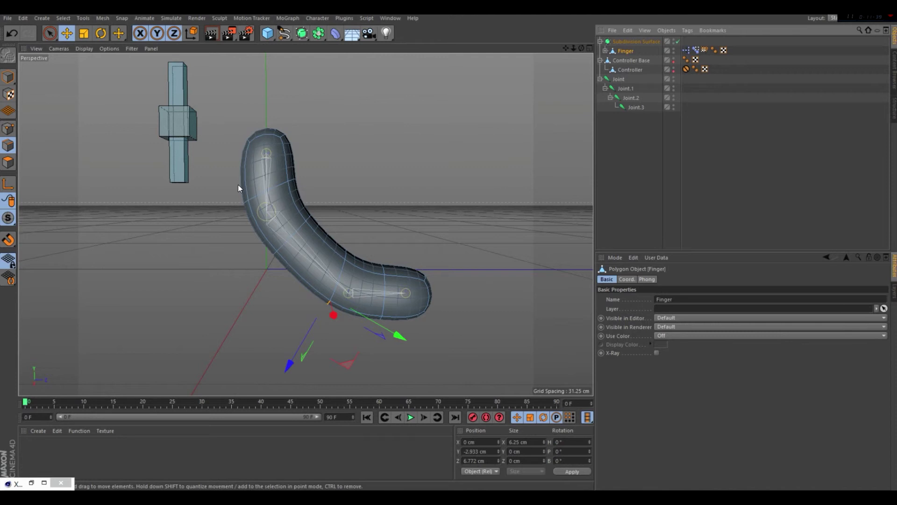
key(u)
key(l)
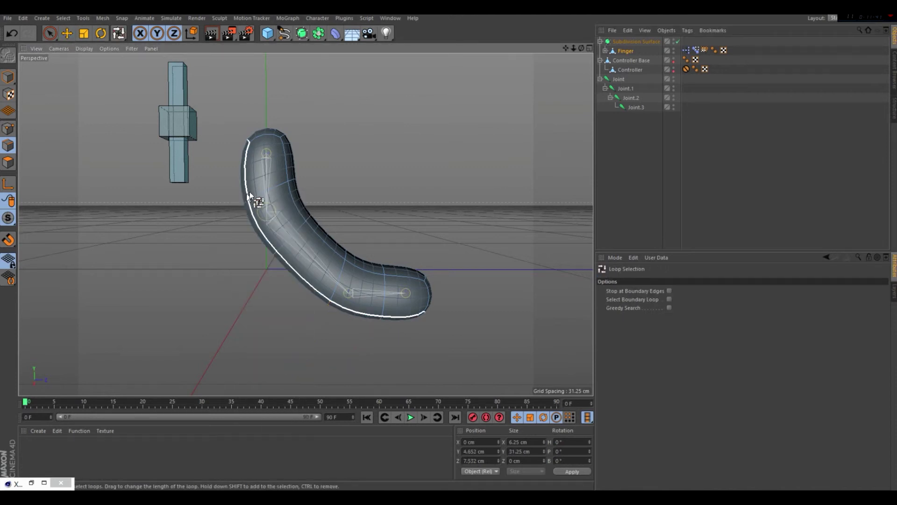
click(294, 177)
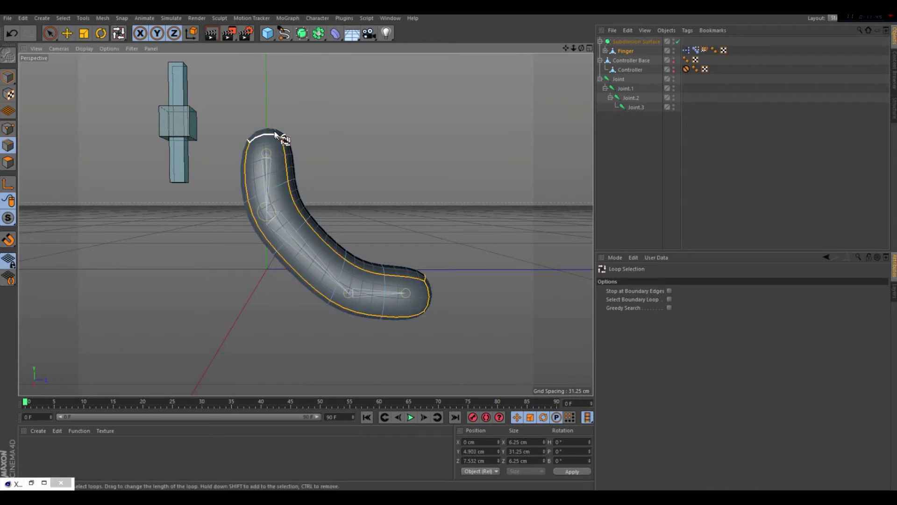
alt+drag(287, 243, 281, 307)
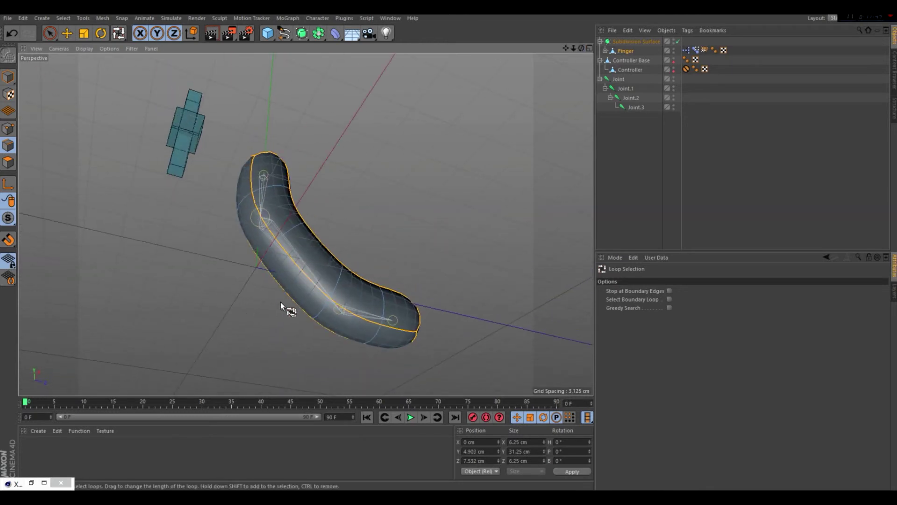
drag(581, 48, 533, 113)
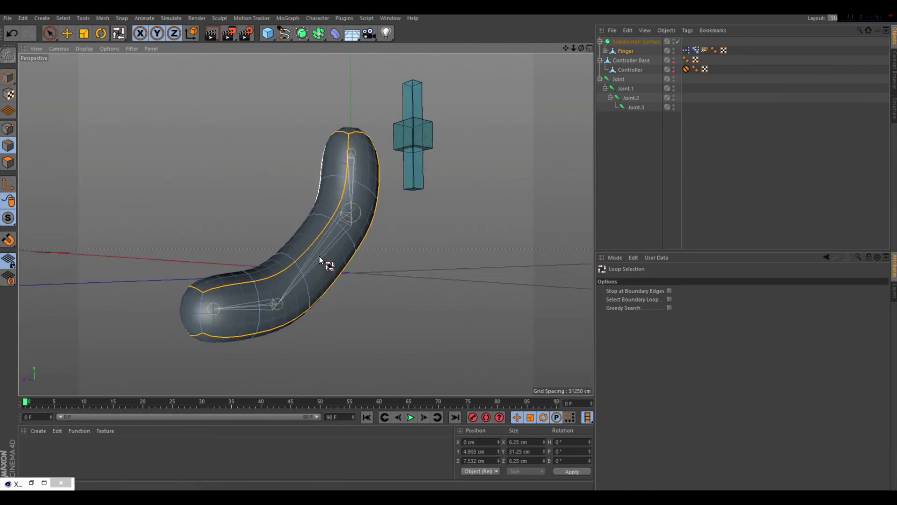
shift+click(320, 202)
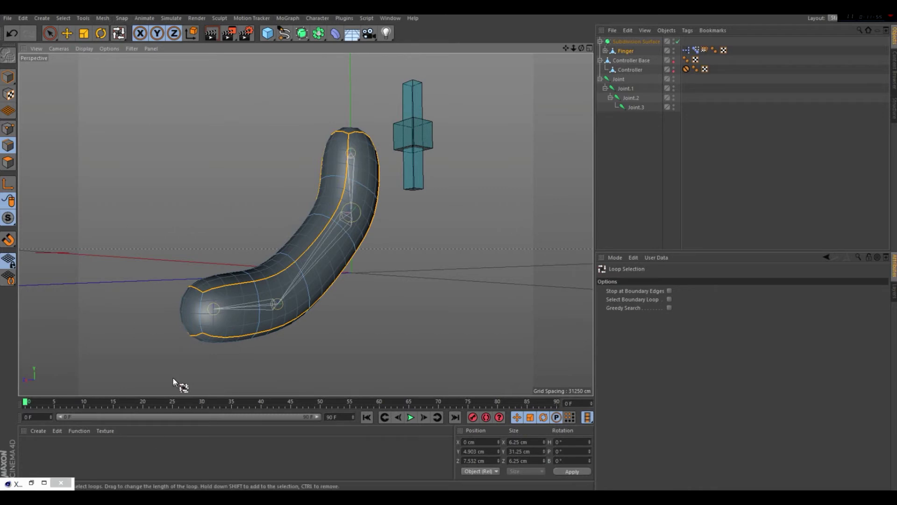
shift+click(186, 317)
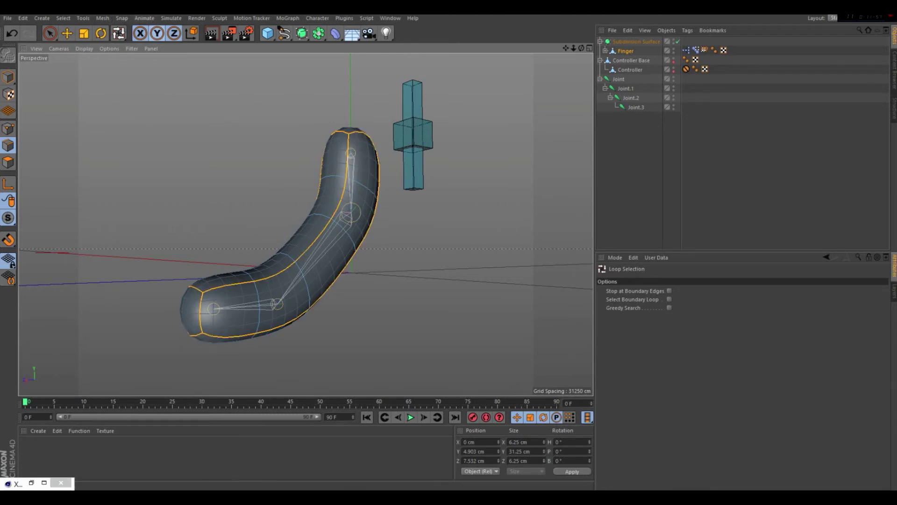
- Apply Weight Subdivision Surface to the selected edges at 90% strength, and raise the applied strength to 100%
click(109, 19)
click(83, 18)
click(105, 18)
mouse_move(129, 63)
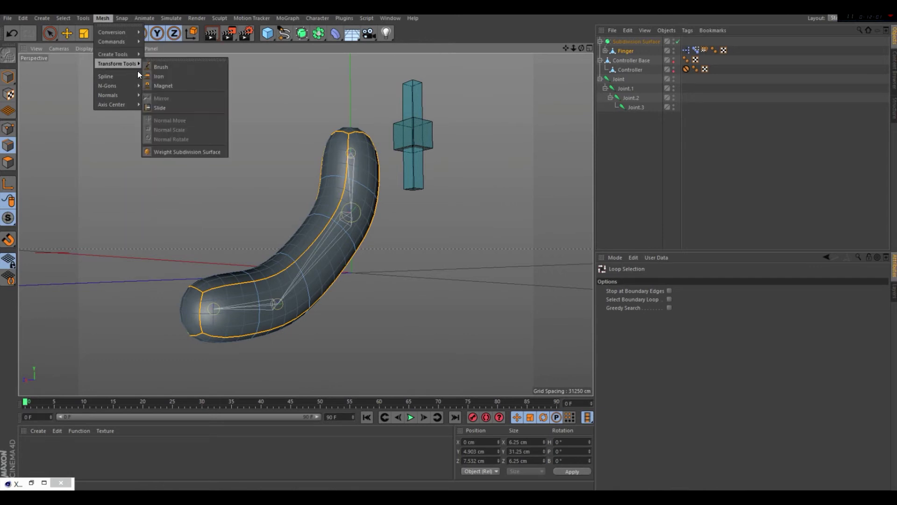
click(187, 154)
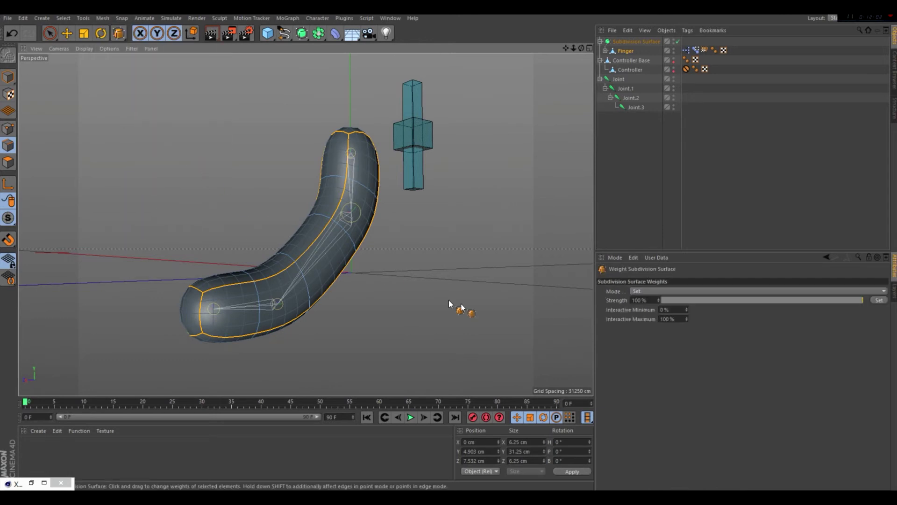
click(859, 299)
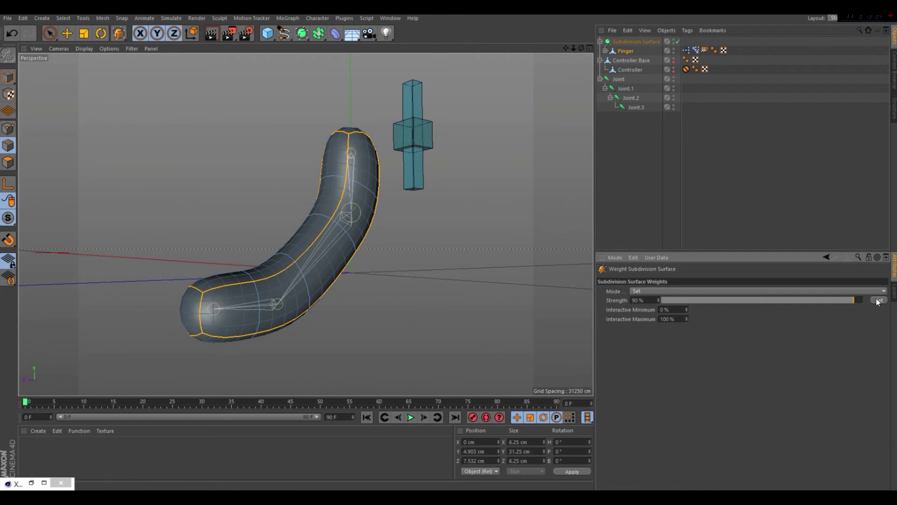
click(877, 300)
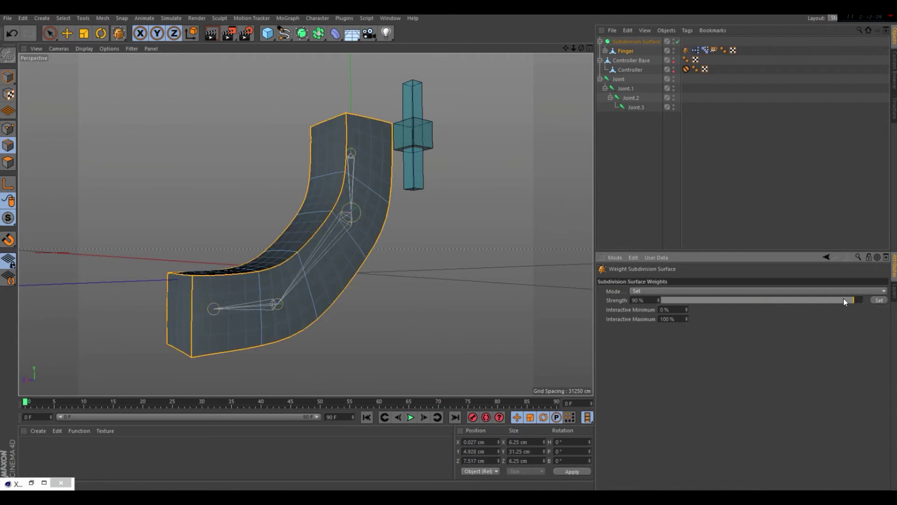
drag(852, 300, 878, 301)
click(879, 300)
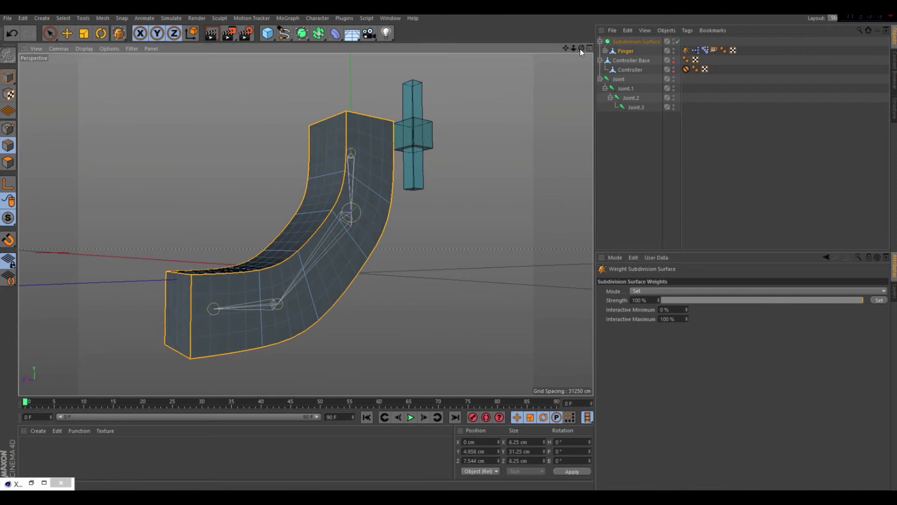
- Switch to the Move tool and clear the edge selection on Finger
drag(581, 48, 61, 34)
click(66, 33)
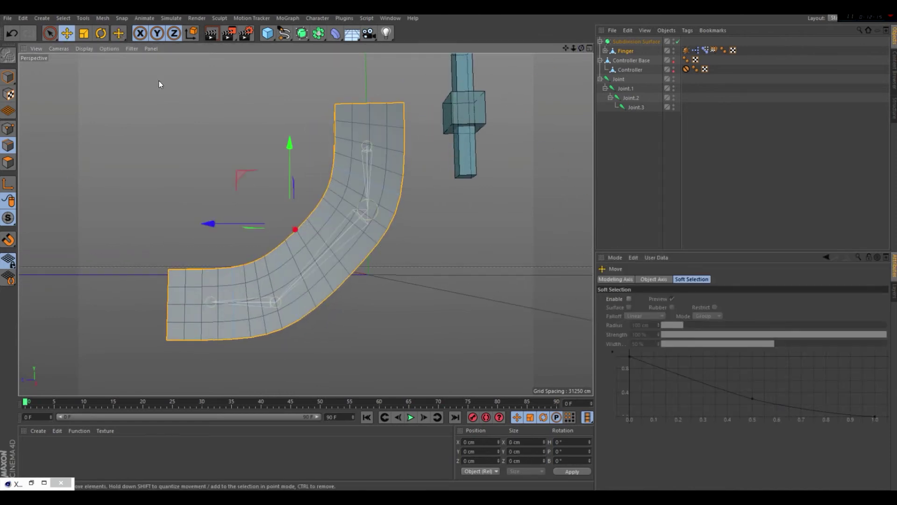
alt+drag(150, 78, 369, 117)
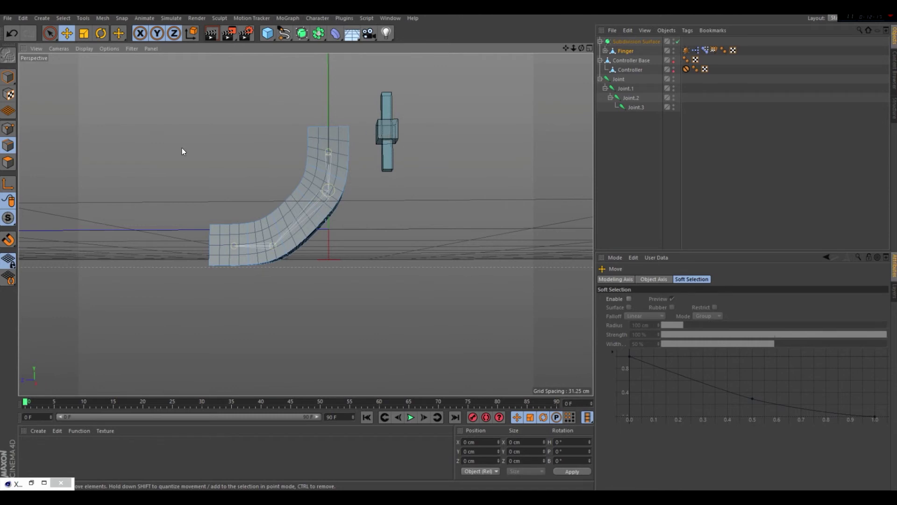
- Return to Model mode and enable quantizing in the modeling settings
click(8, 76)
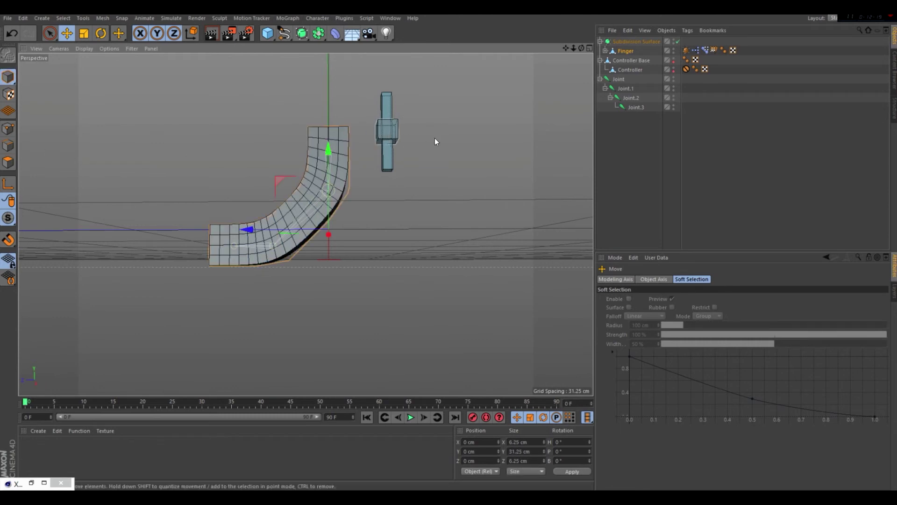
click(614, 257)
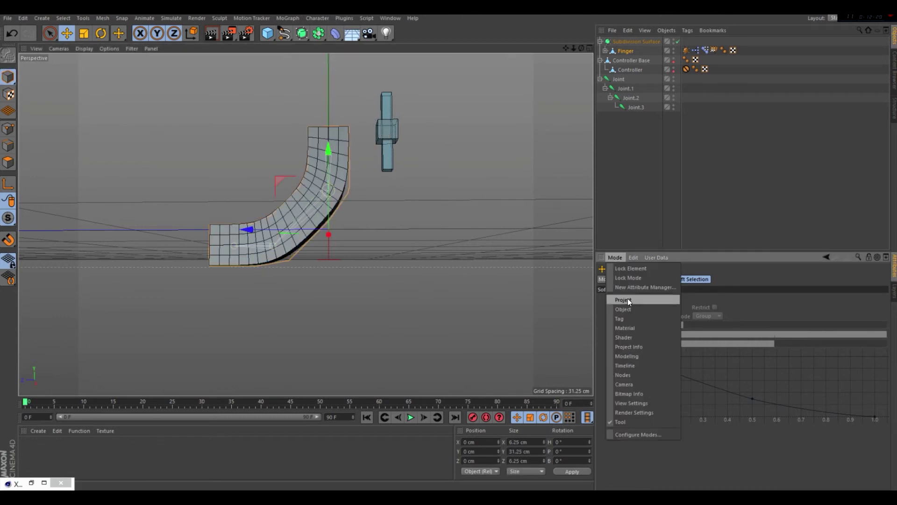
click(627, 356)
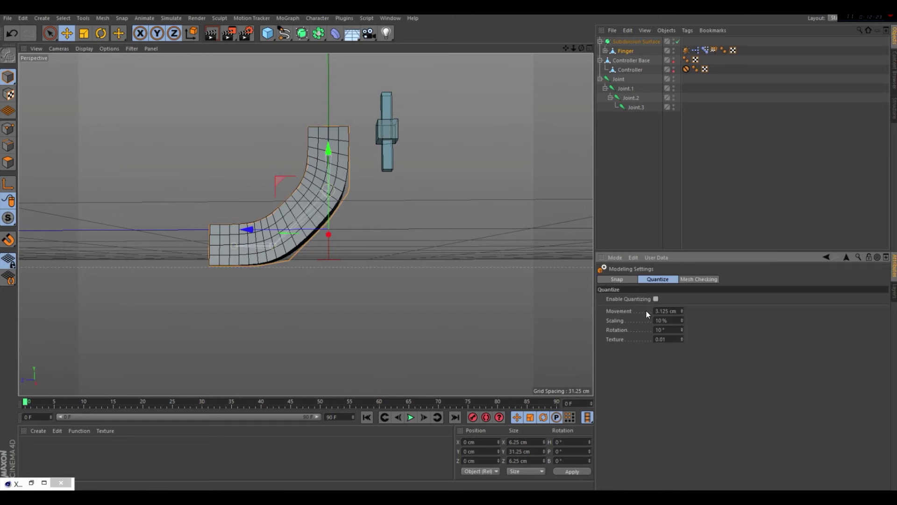
- Move the Controller down to Y -6.25 cm, and bring it up to Y 6.25 cm to curl the finger fully
click(379, 126)
drag(379, 127, 379, 184)
key(ctrl+z)
key(ctrl+y)
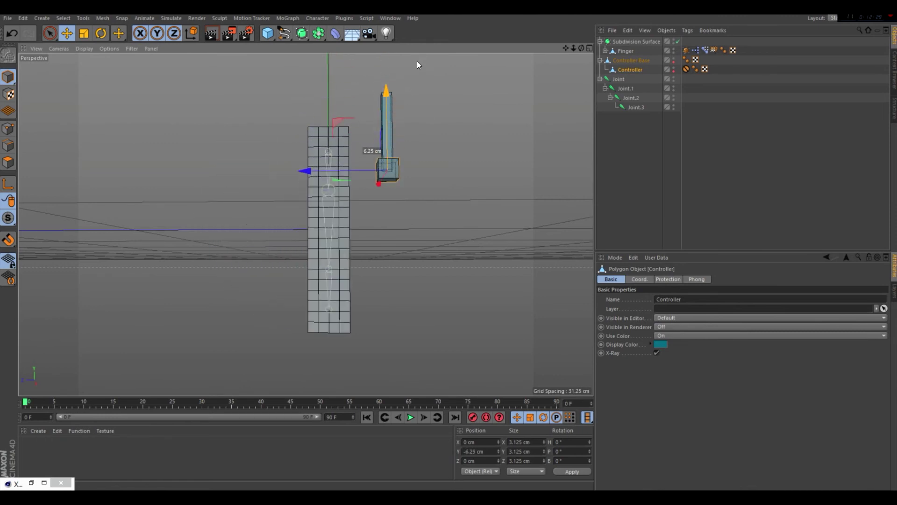
key(ctrl+z)
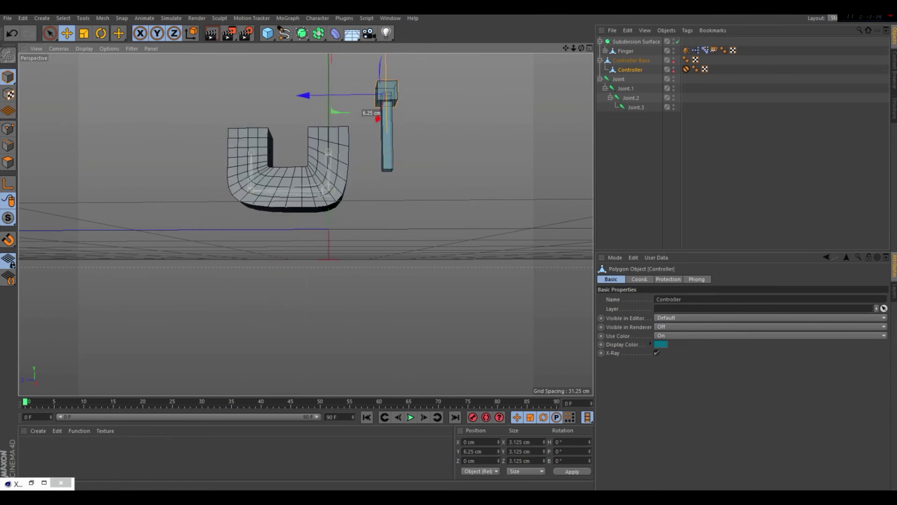
- Disable the Subdivision Surface and collapse the joint, controller and subdivision hierarchies
click(677, 41)
drag(387, 63, 363, 58)
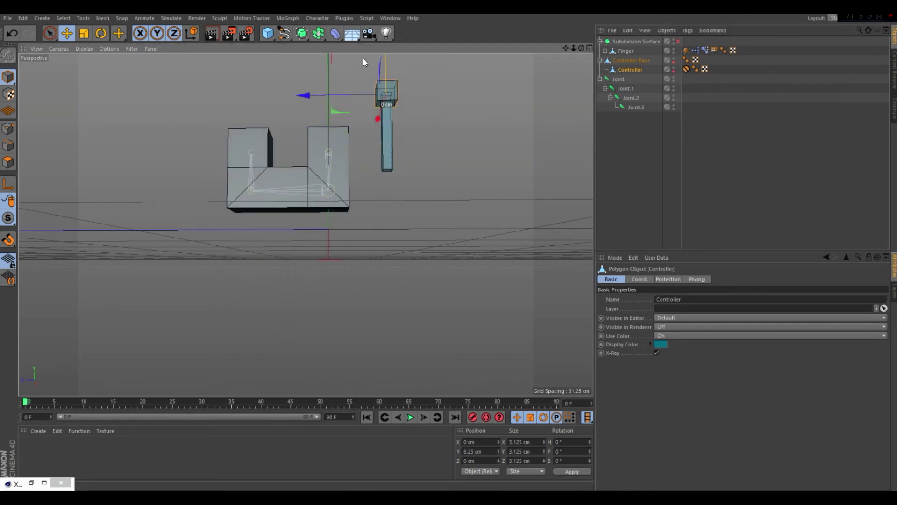
click(605, 88)
click(600, 79)
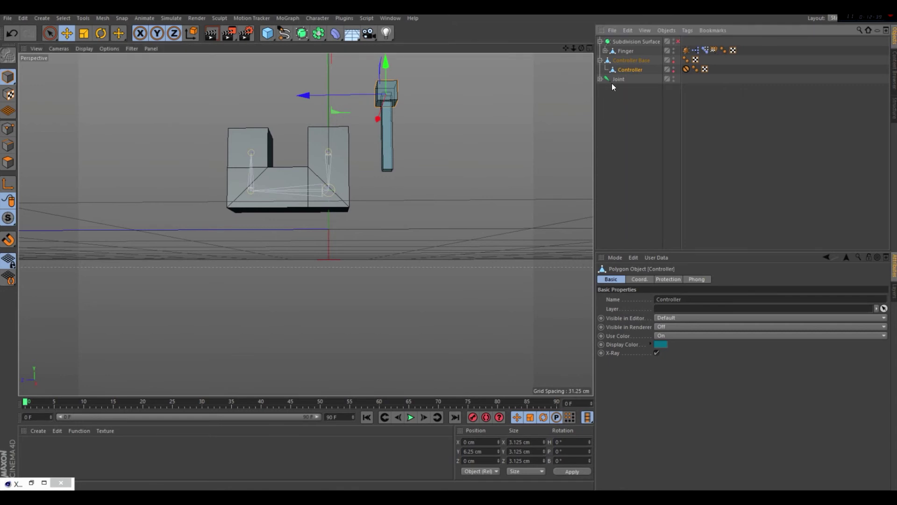
click(599, 60)
click(599, 42)
- Group the Subdivision Surface, Controller Base and Joint under one null and name it Finger
key(ctrl+a)
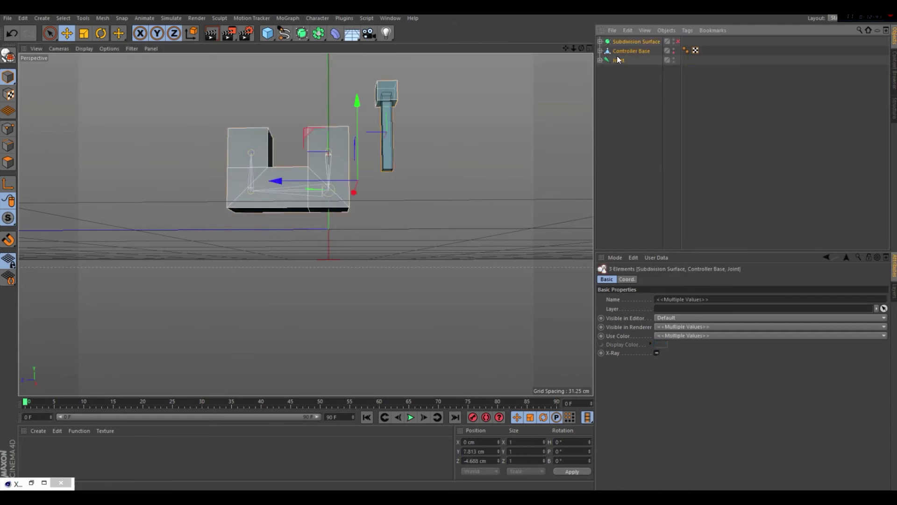
right_click(617, 60)
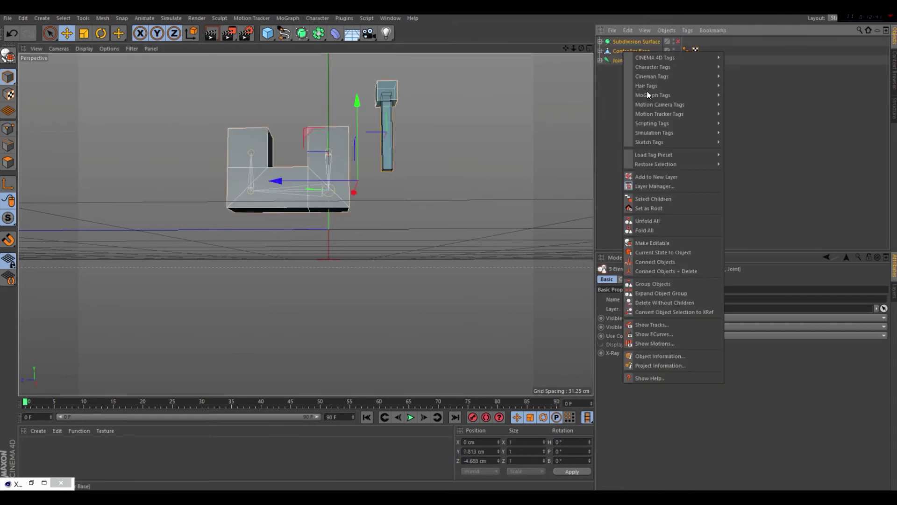
click(654, 283)
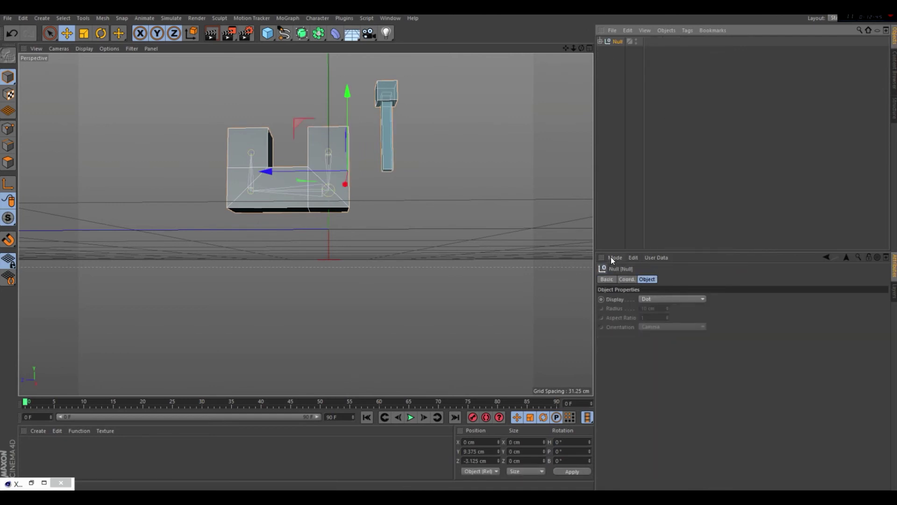
click(606, 279)
double_click(662, 299)
key(BackSpace)
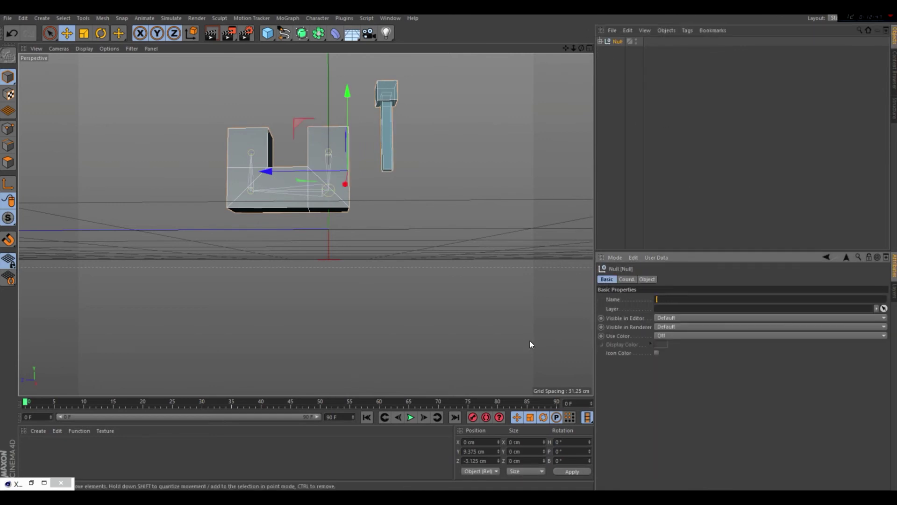
text(Finger)
key(Return)
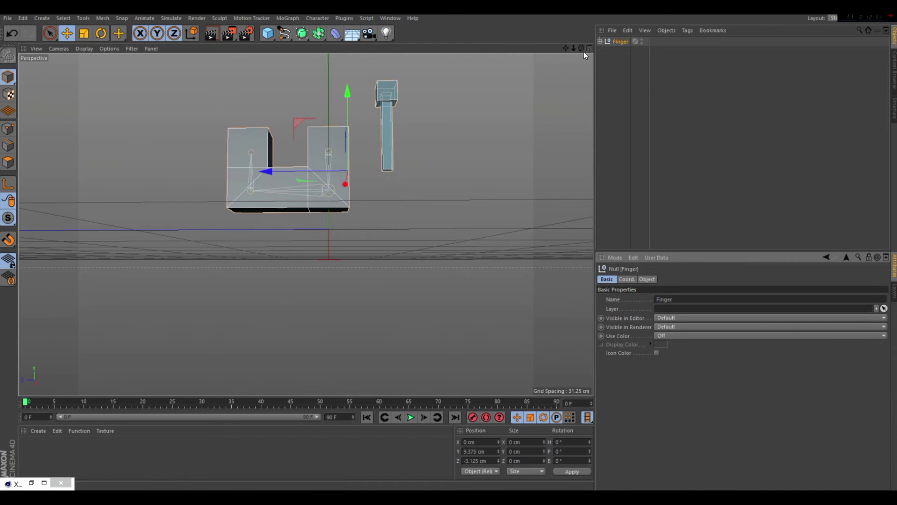
- With quantizing on, duplicate the Finger null three times side by side along X, placing the last copy at X 18.75 cm
drag(581, 48, 428, 177)
key(ctrl+z)
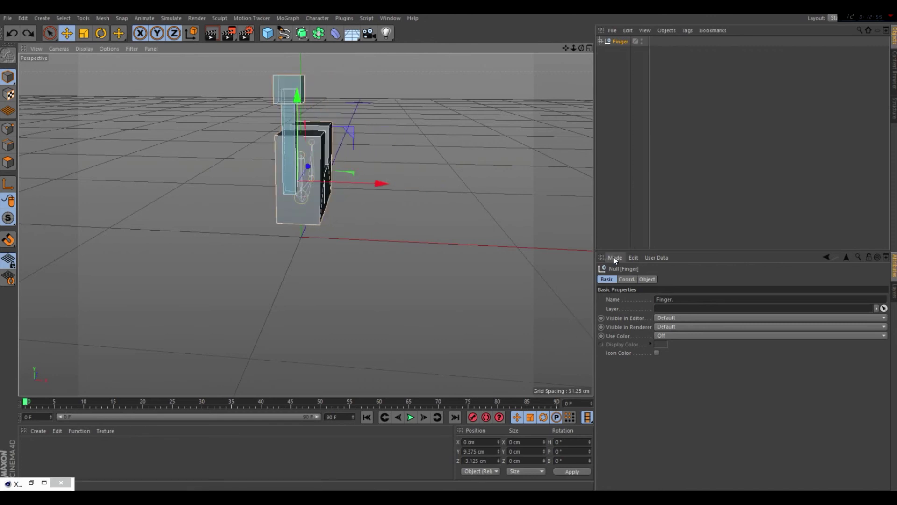
click(614, 257)
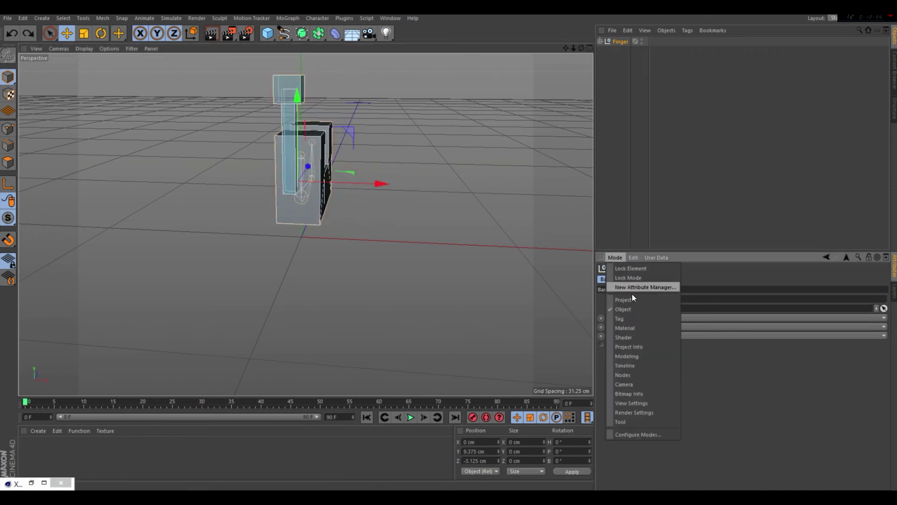
click(627, 356)
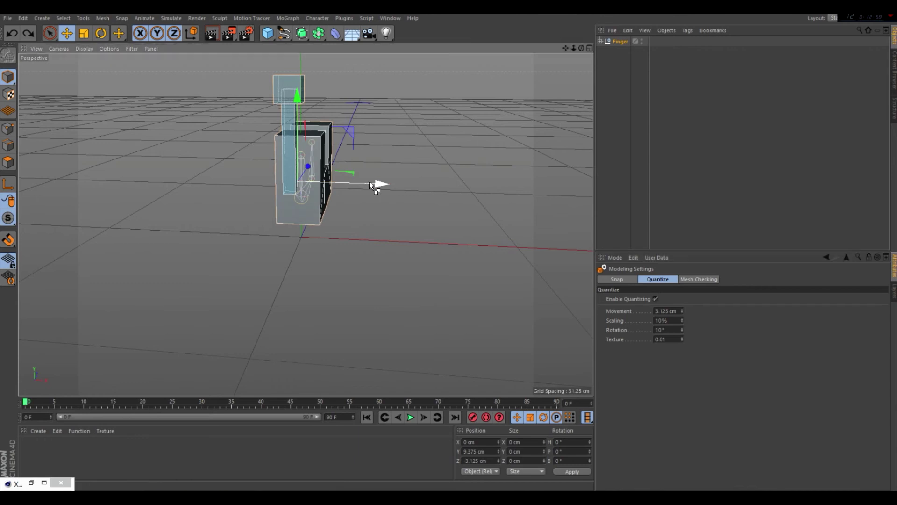
ctrl+drag(370, 183, 533, 190)
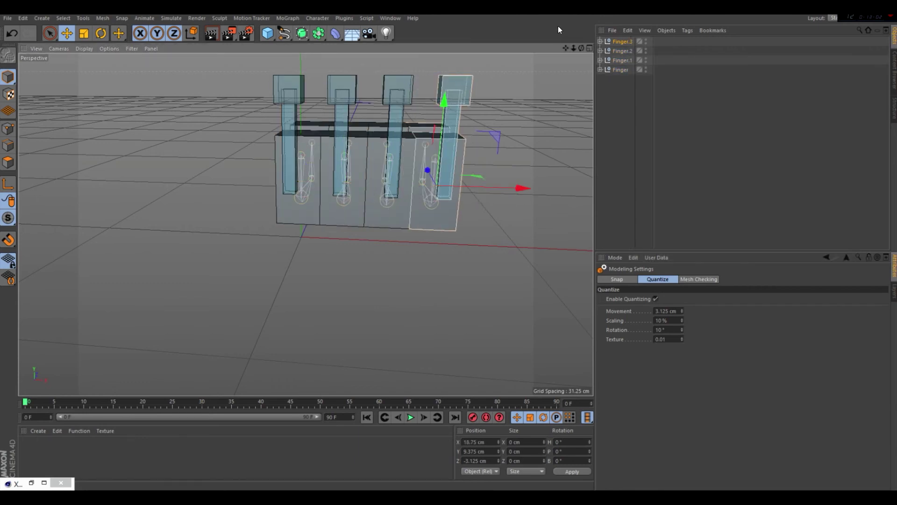
- Select the original finger's Controller and disable quantizing in the modeling settings
click(587, 48)
middle_click(212, 160)
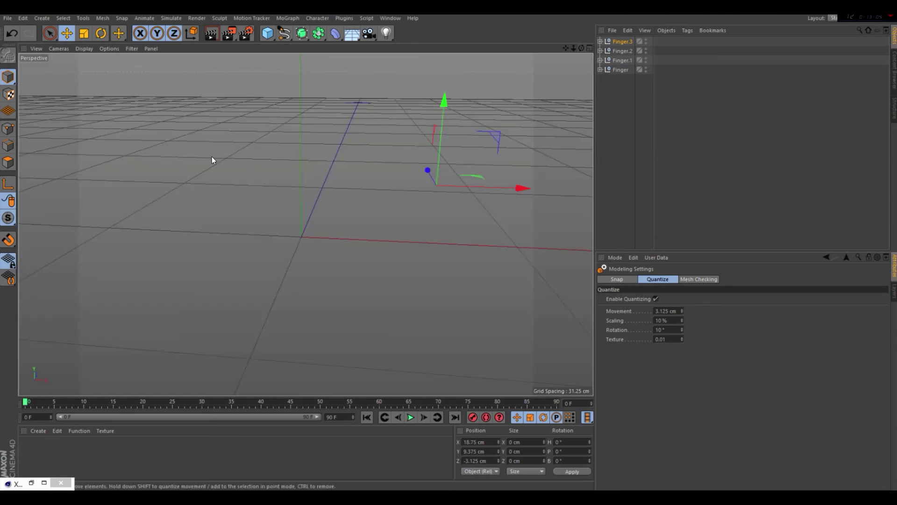
alt+drag(304, 224, 339, 138)
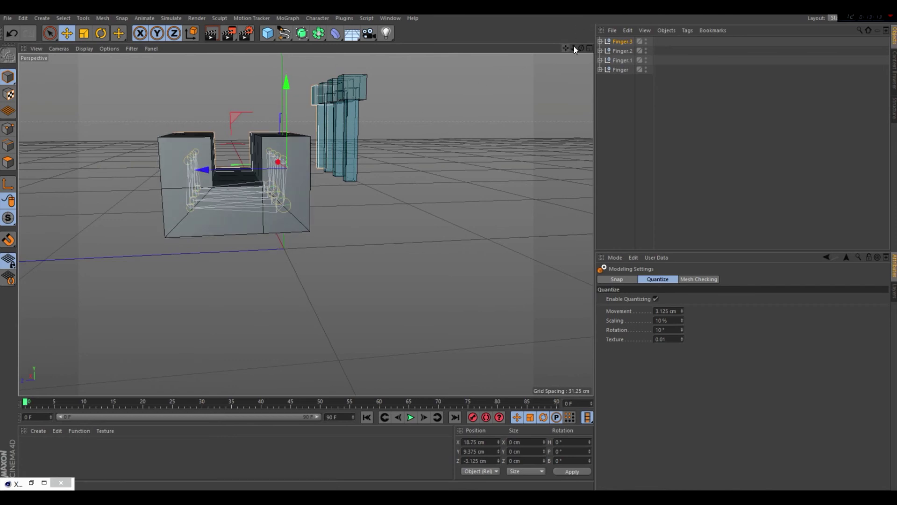
drag(581, 48, 388, 157)
click(349, 82)
key(ctrl+z)
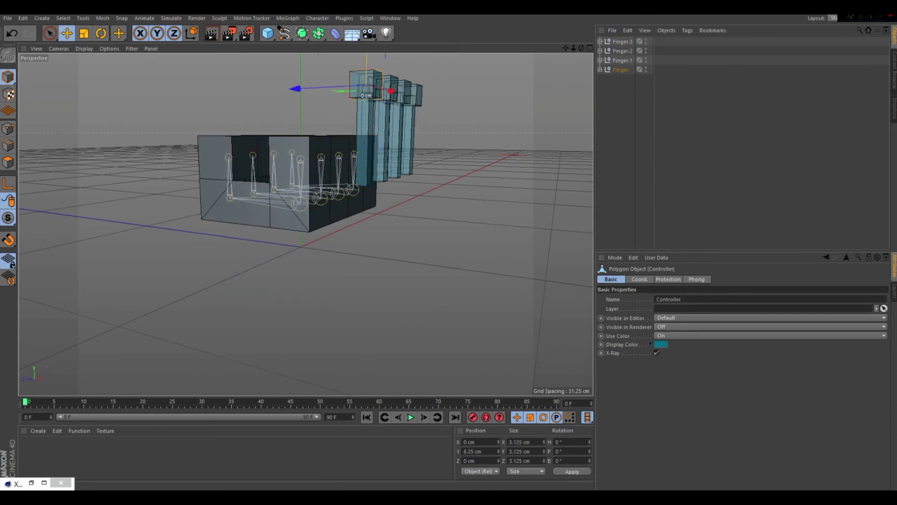
click(615, 257)
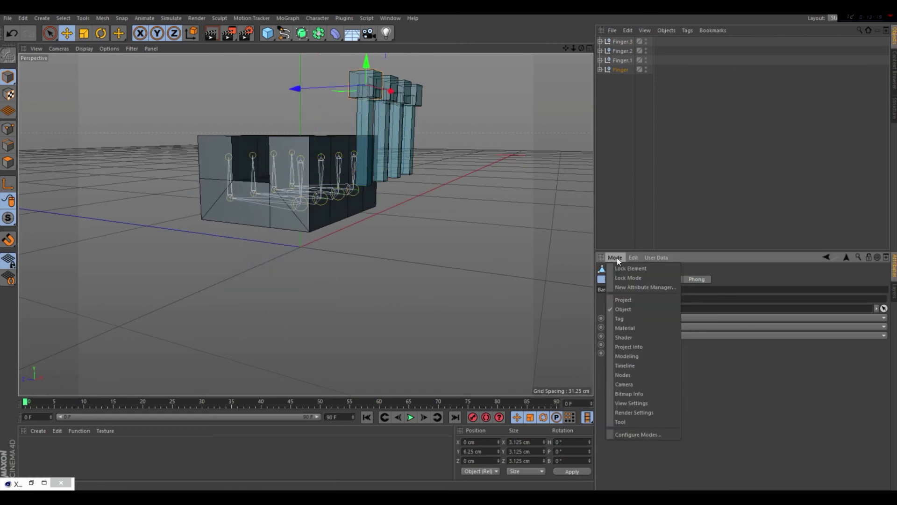
click(624, 356)
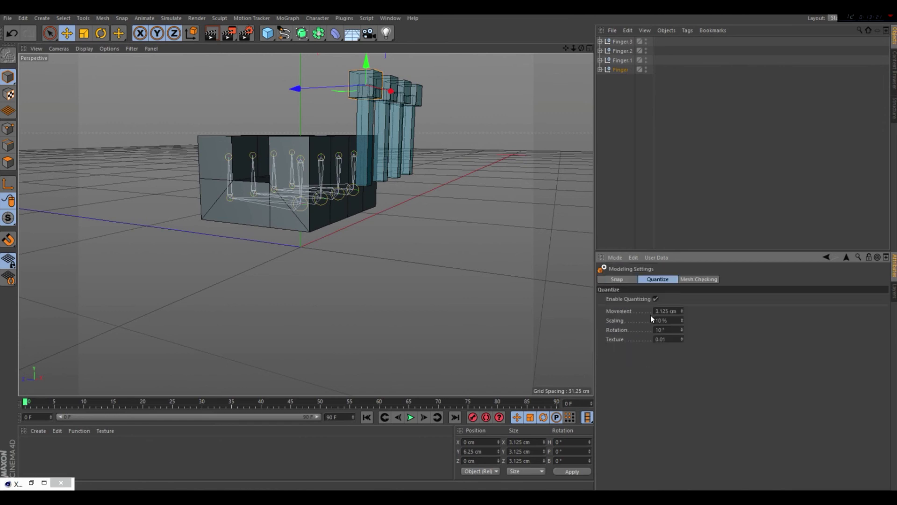
- Add the other three fingers' Controllers to the selection and move all four down to Y 15.366 cm
shift+click(417, 88)
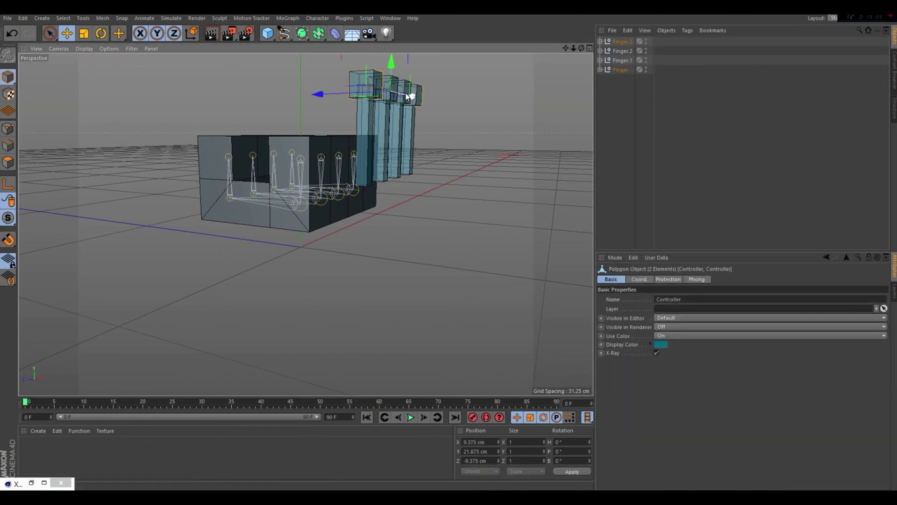
shift+click(400, 101)
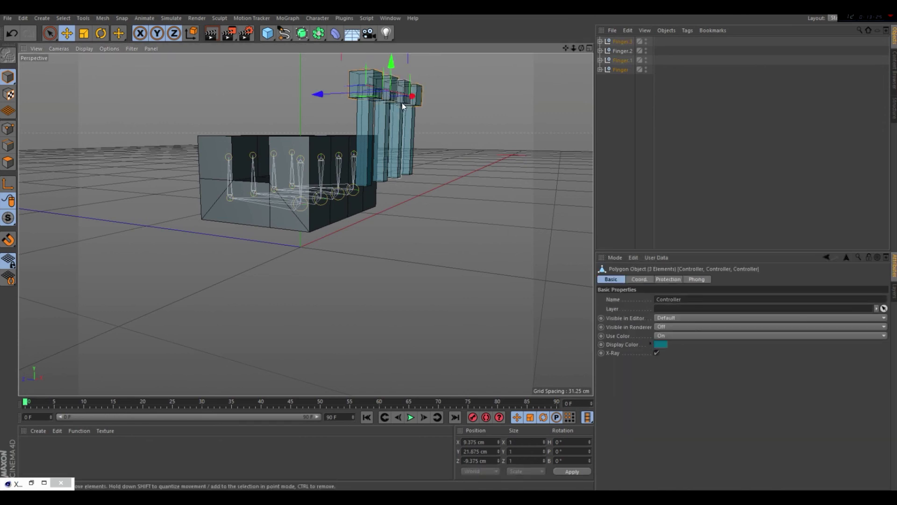
shift+click(387, 84)
drag(388, 63, 403, 114)
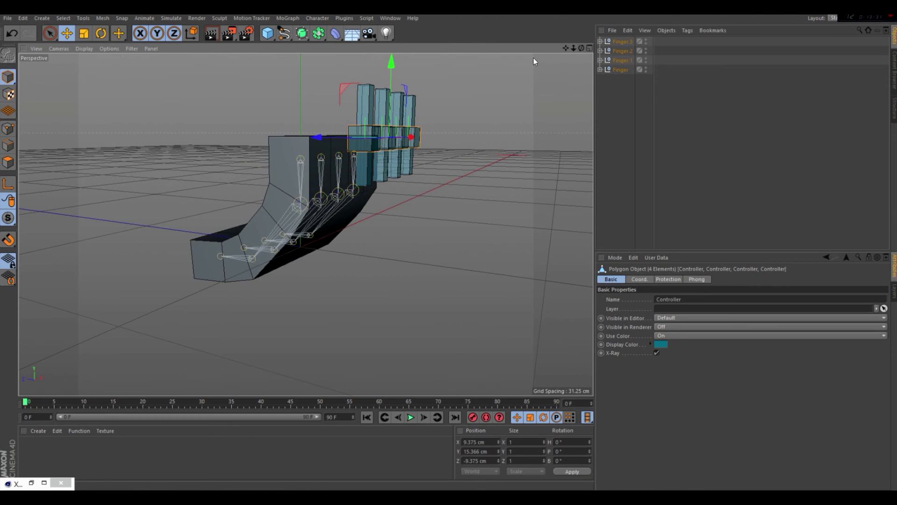
- Render the active view to examine the four evenly bent fingers from the side
drag(580, 47, 206, 43)
click(211, 34)
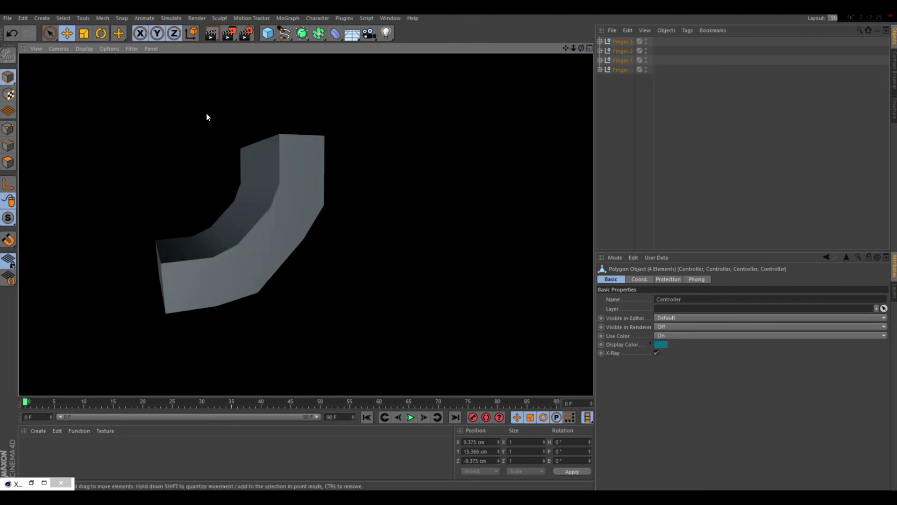
click(259, 175)
- Rotate the four selected Controllers together to a bank of 352.684° to stagger the fingers, and render the view
key(r)
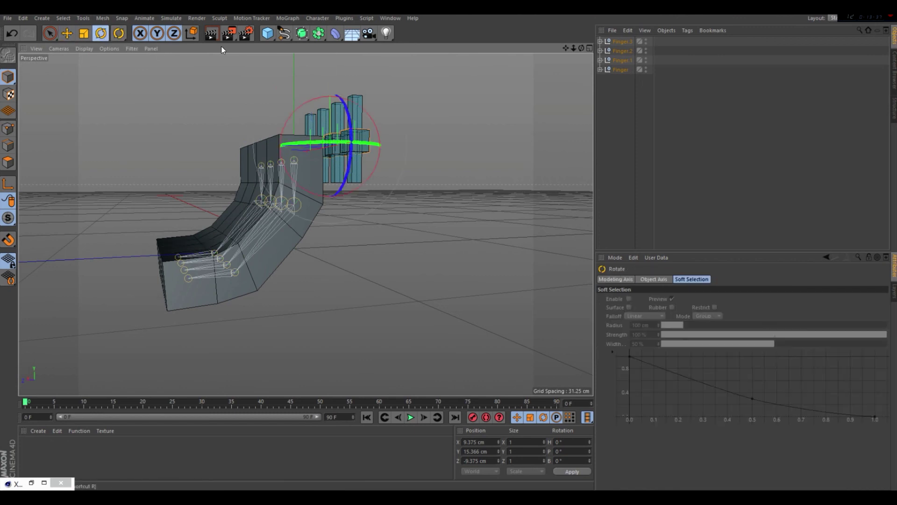
drag(346, 111, 351, 114)
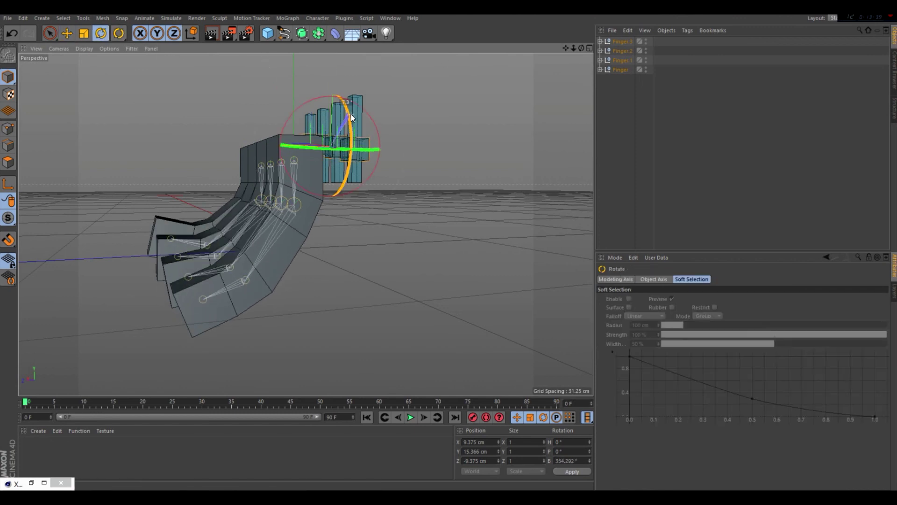
click(211, 34)
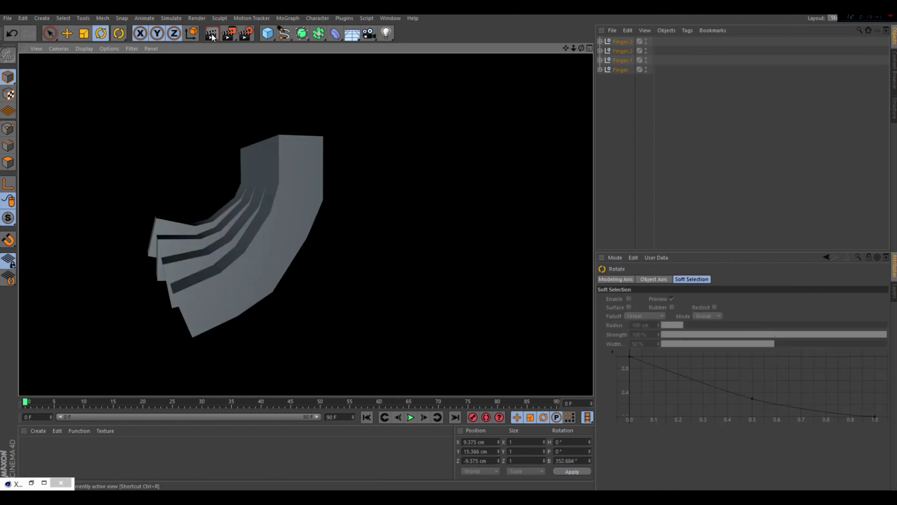
click(410, 143)
- Enable the Subdivision Surface inside each of the four groups, Finger.3, Finger.2, Finger.1 and Finger
mouse_move(581, 48)
mouse_down()
mouse_move(542, 84)
mouse_move(580, 48)
mouse_up()
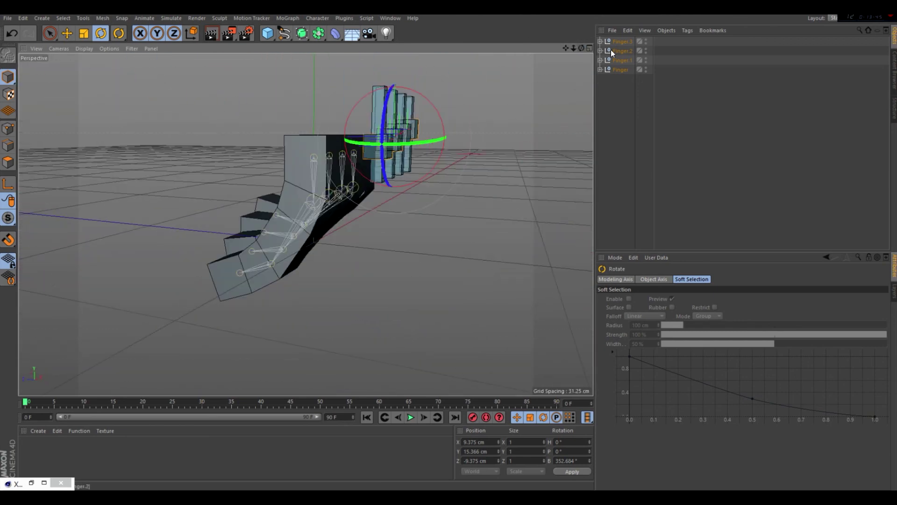
click(600, 42)
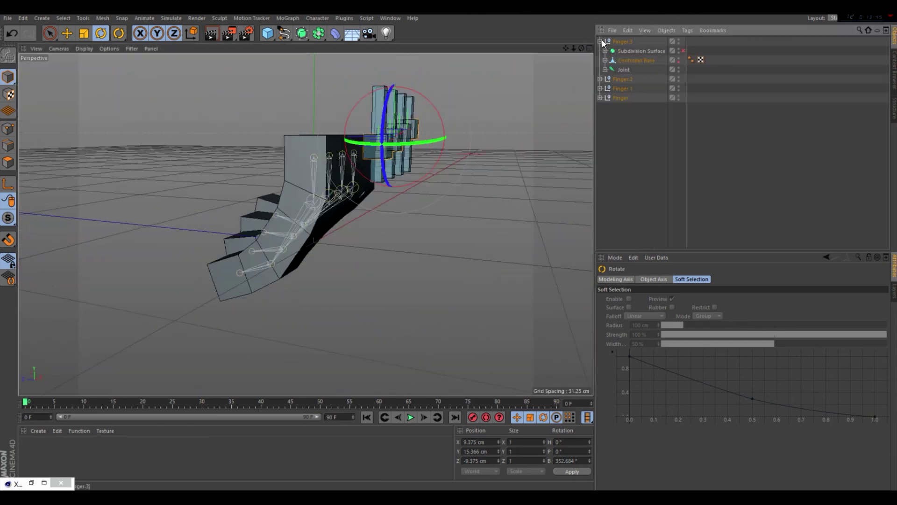
click(600, 78)
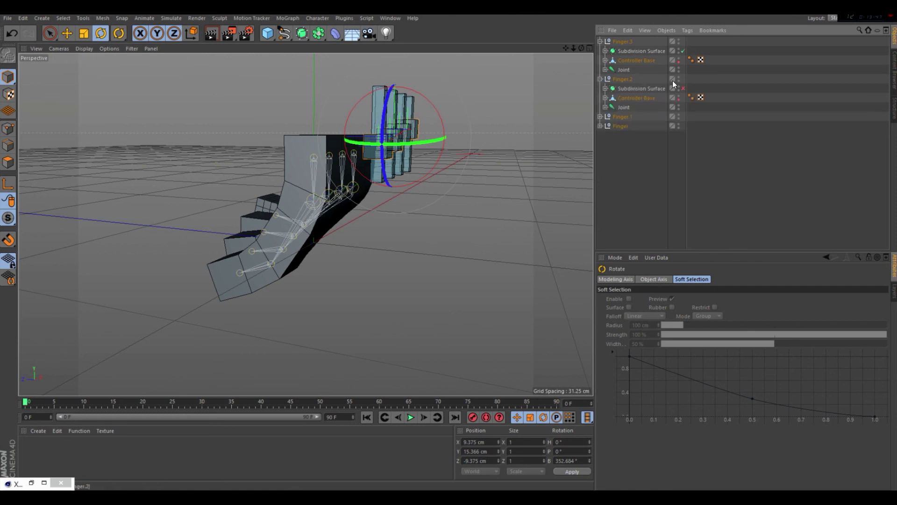
click(599, 116)
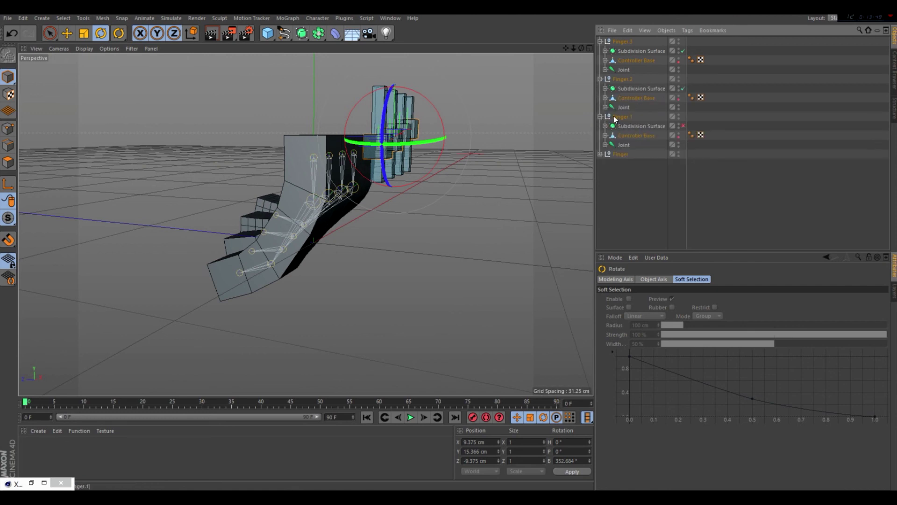
click(682, 125)
click(600, 154)
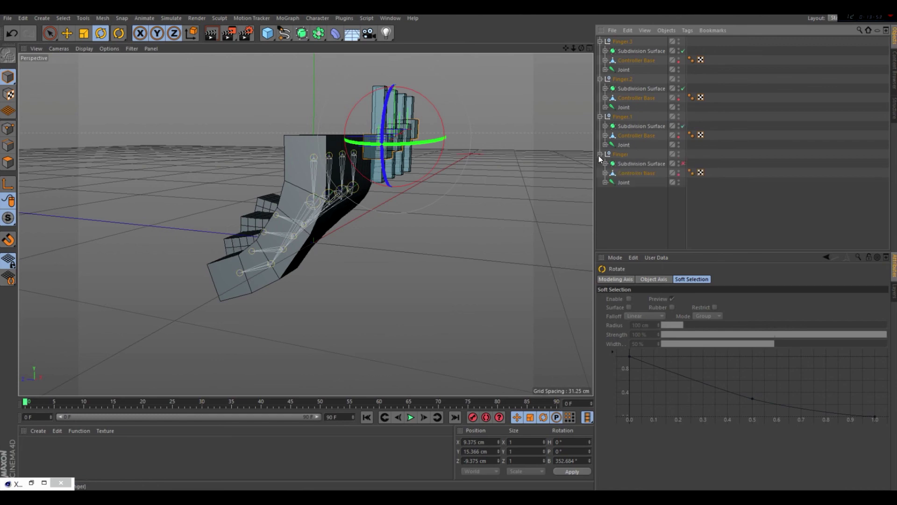
click(683, 163)
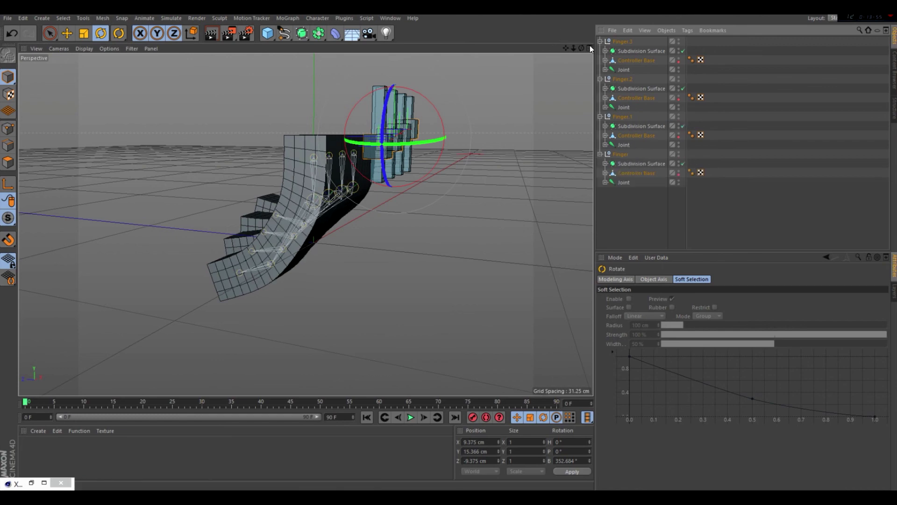
- Move the four Controllers together vertically to about Y 16.98 cm to flex the smoothed fingers
drag(581, 48, 509, 54)
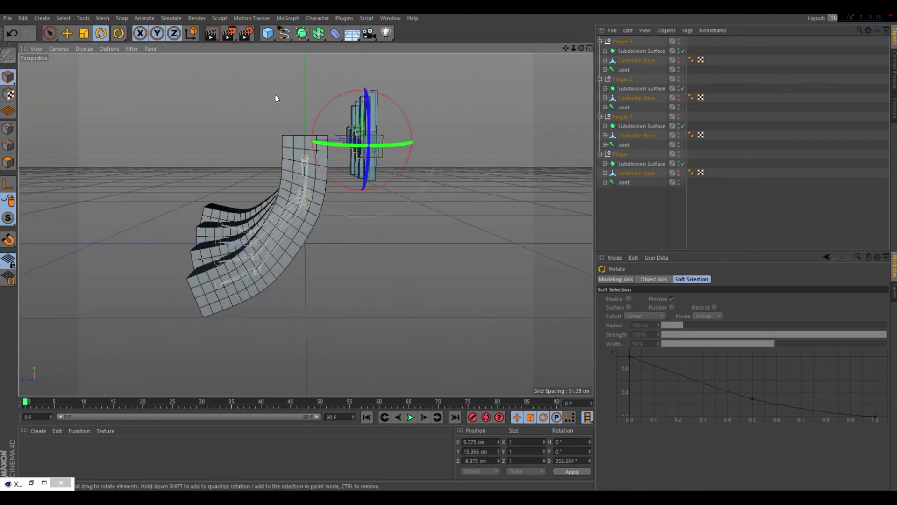
click(65, 33)
drag(363, 71, 364, 43)
key(ctrl+z)
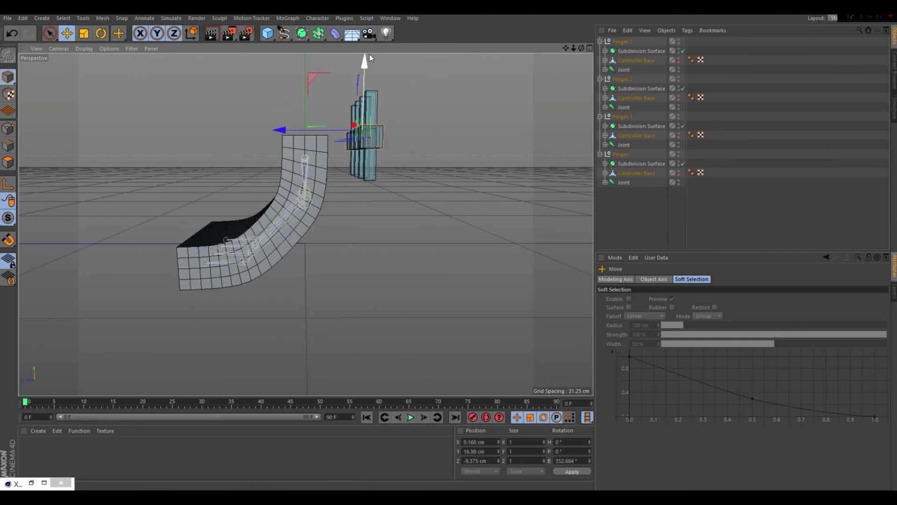